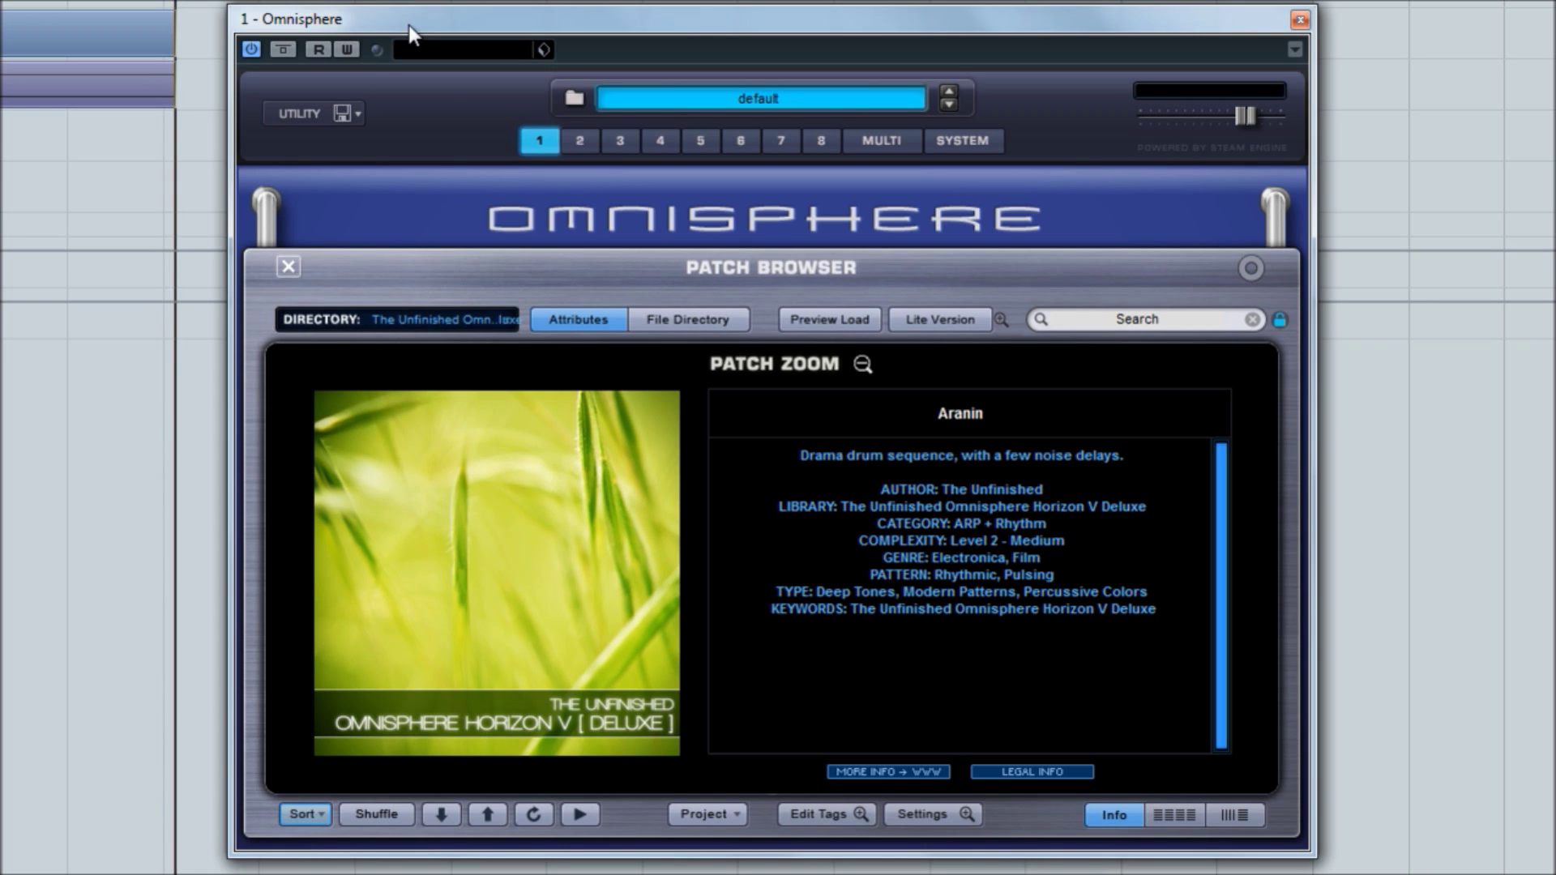
Step: Close the enlarged patch details and audition the ARP + Rhythm patches Bayonettes, Bleach, Credible and Defenz
{"action": "left_click", "coordinate": [863, 364]}
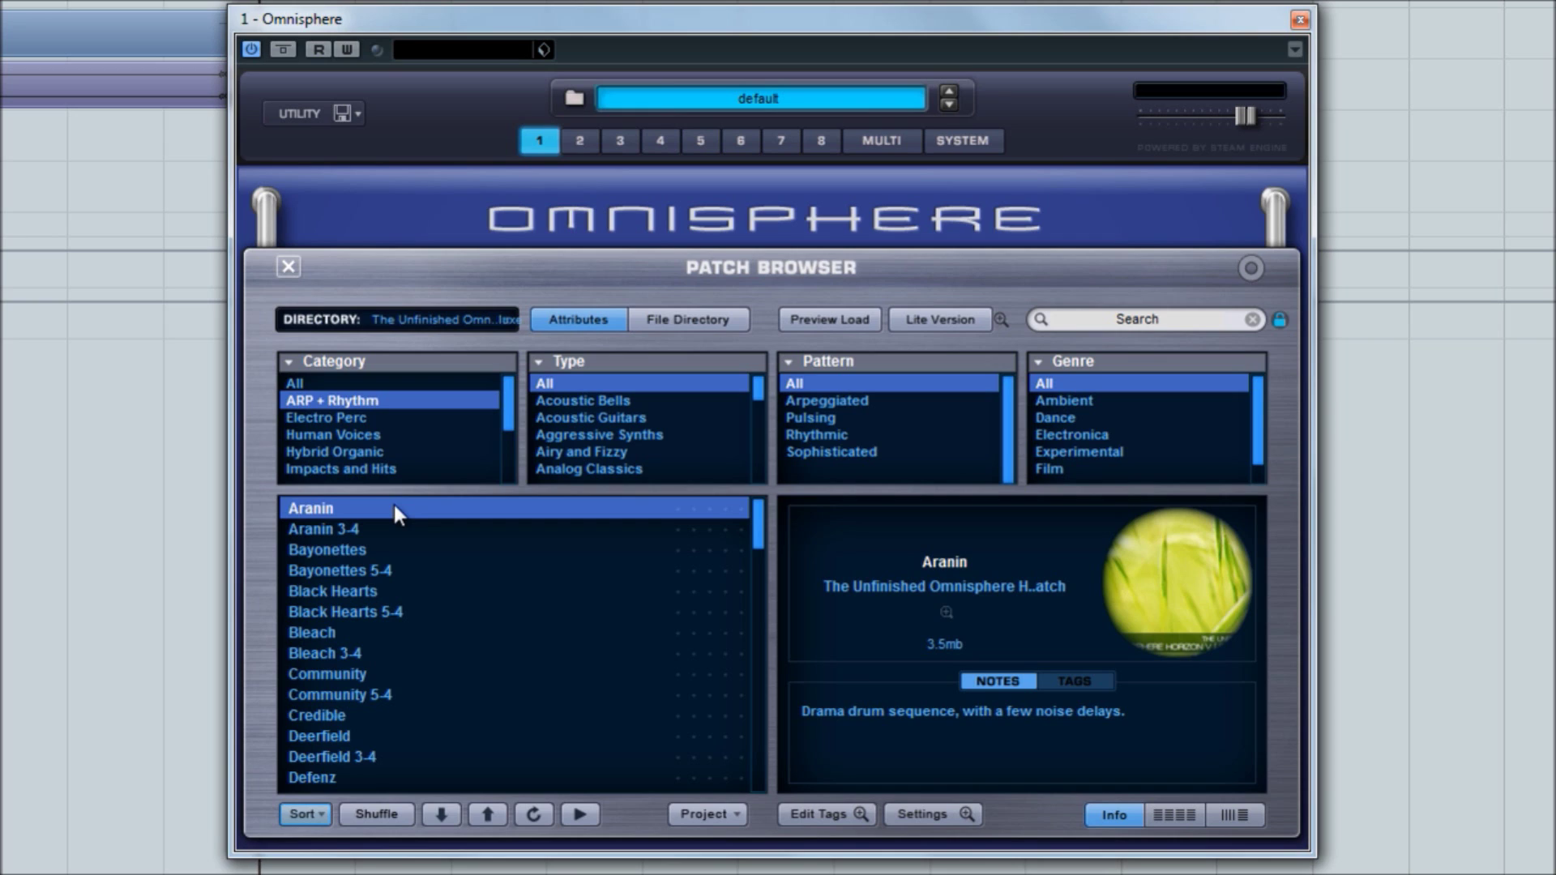
{"action": "left_click", "coordinate": [350, 548]}
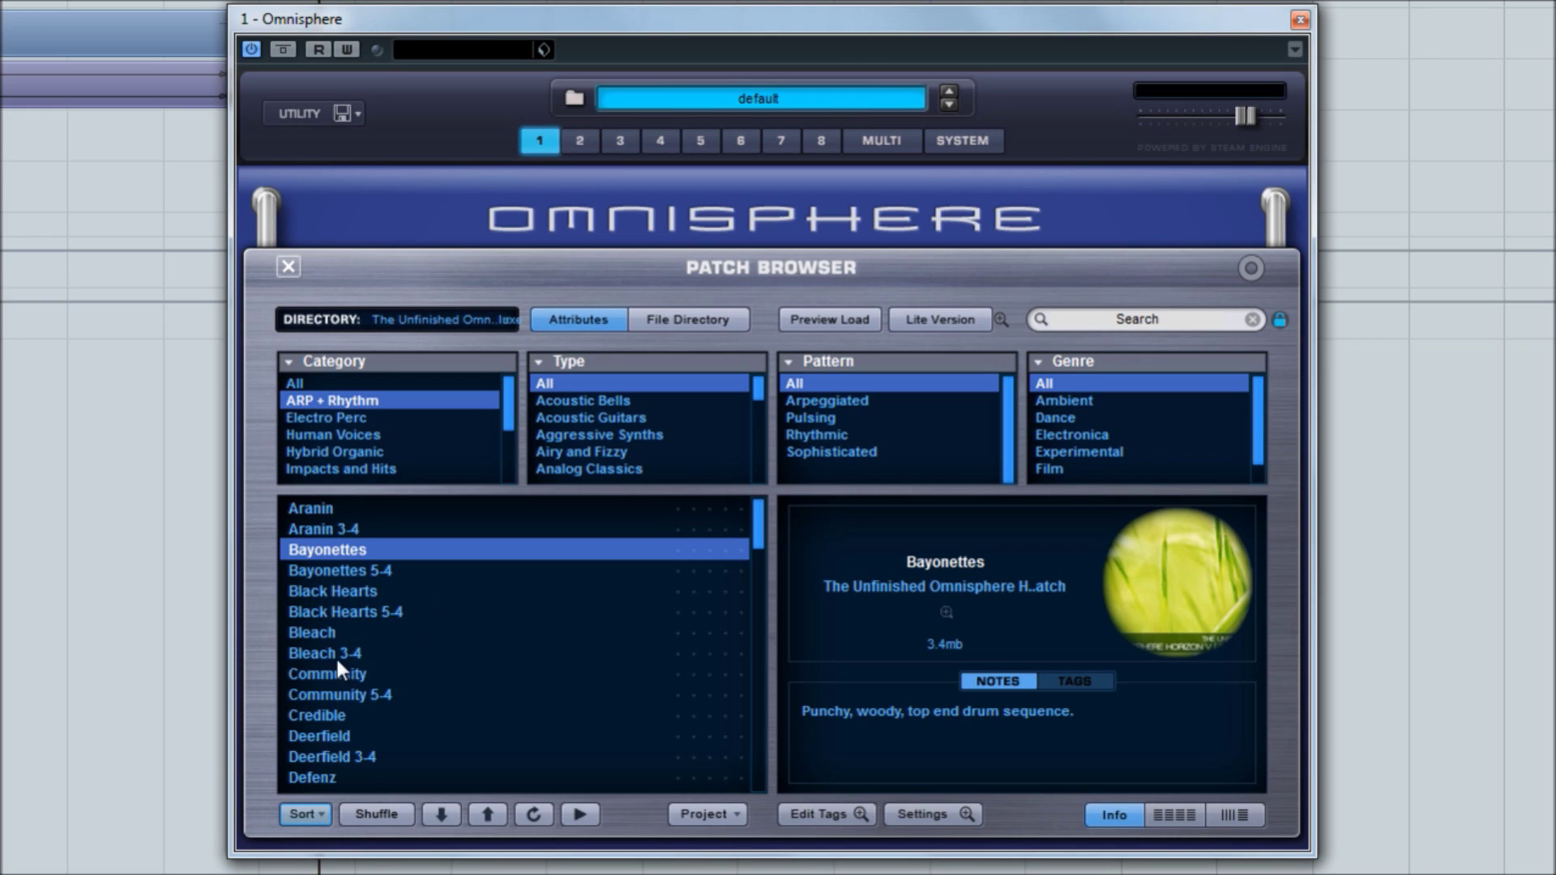
{"action": "left_click", "coordinate": [324, 634]}
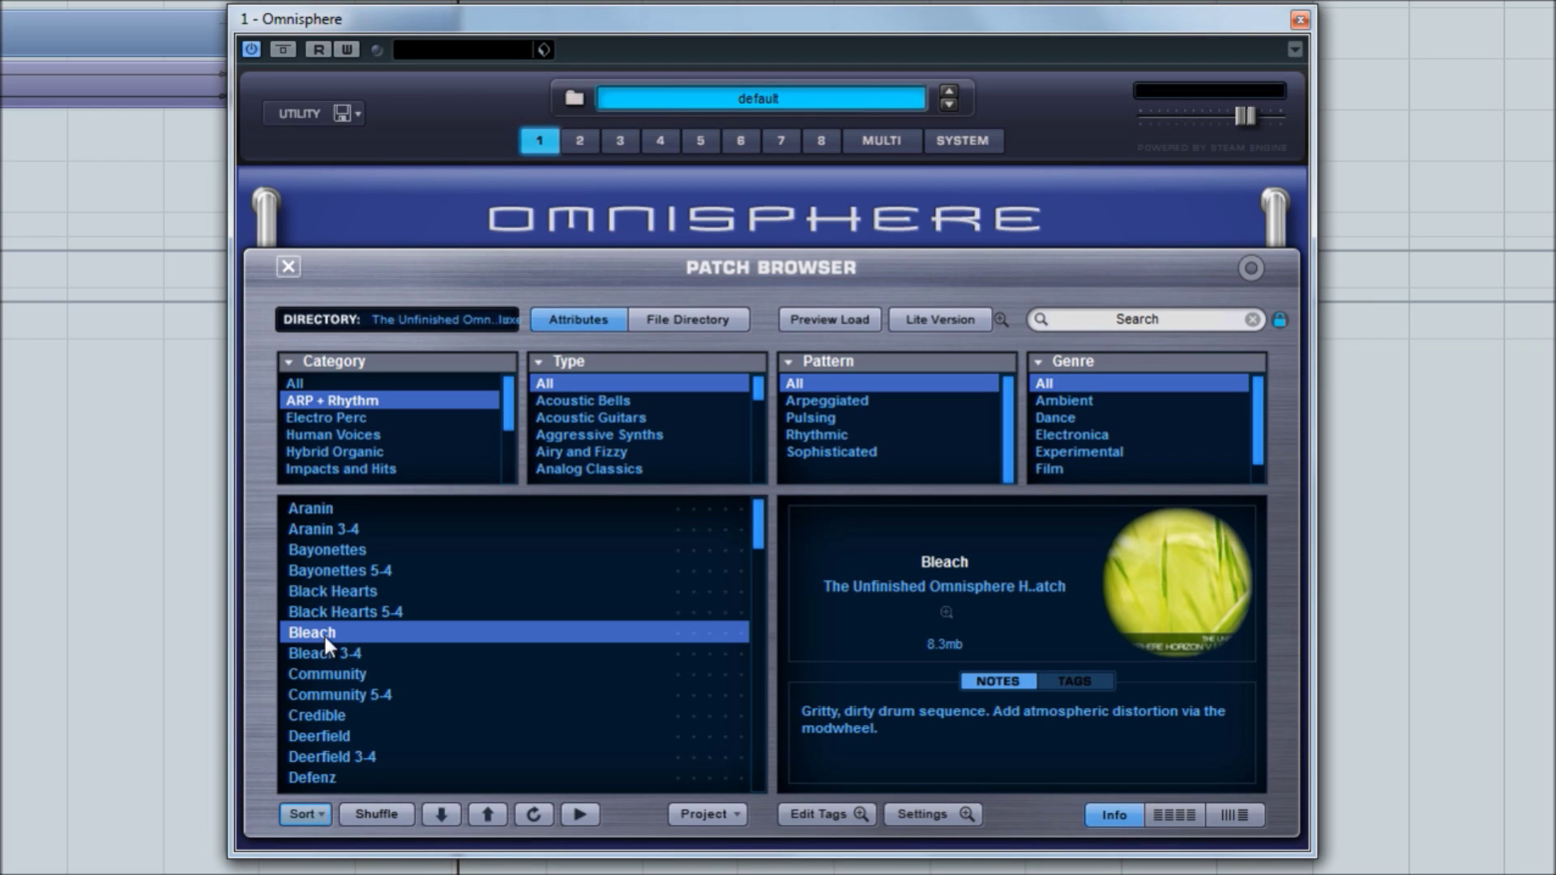
{"action": "left_click", "coordinate": [309, 717]}
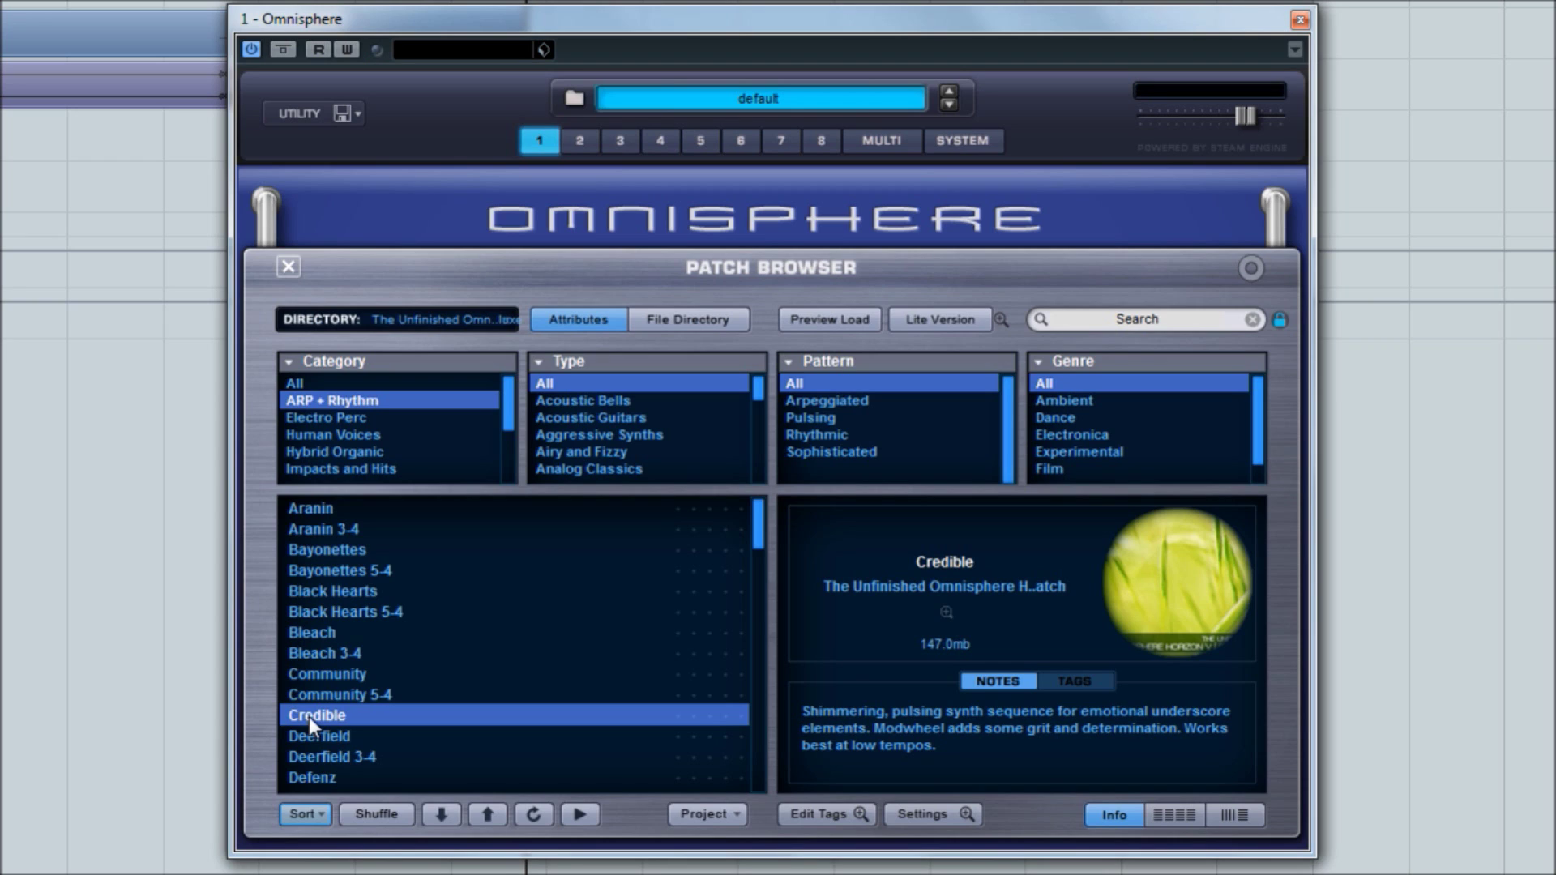
{"action": "left_click", "coordinate": [319, 780]}
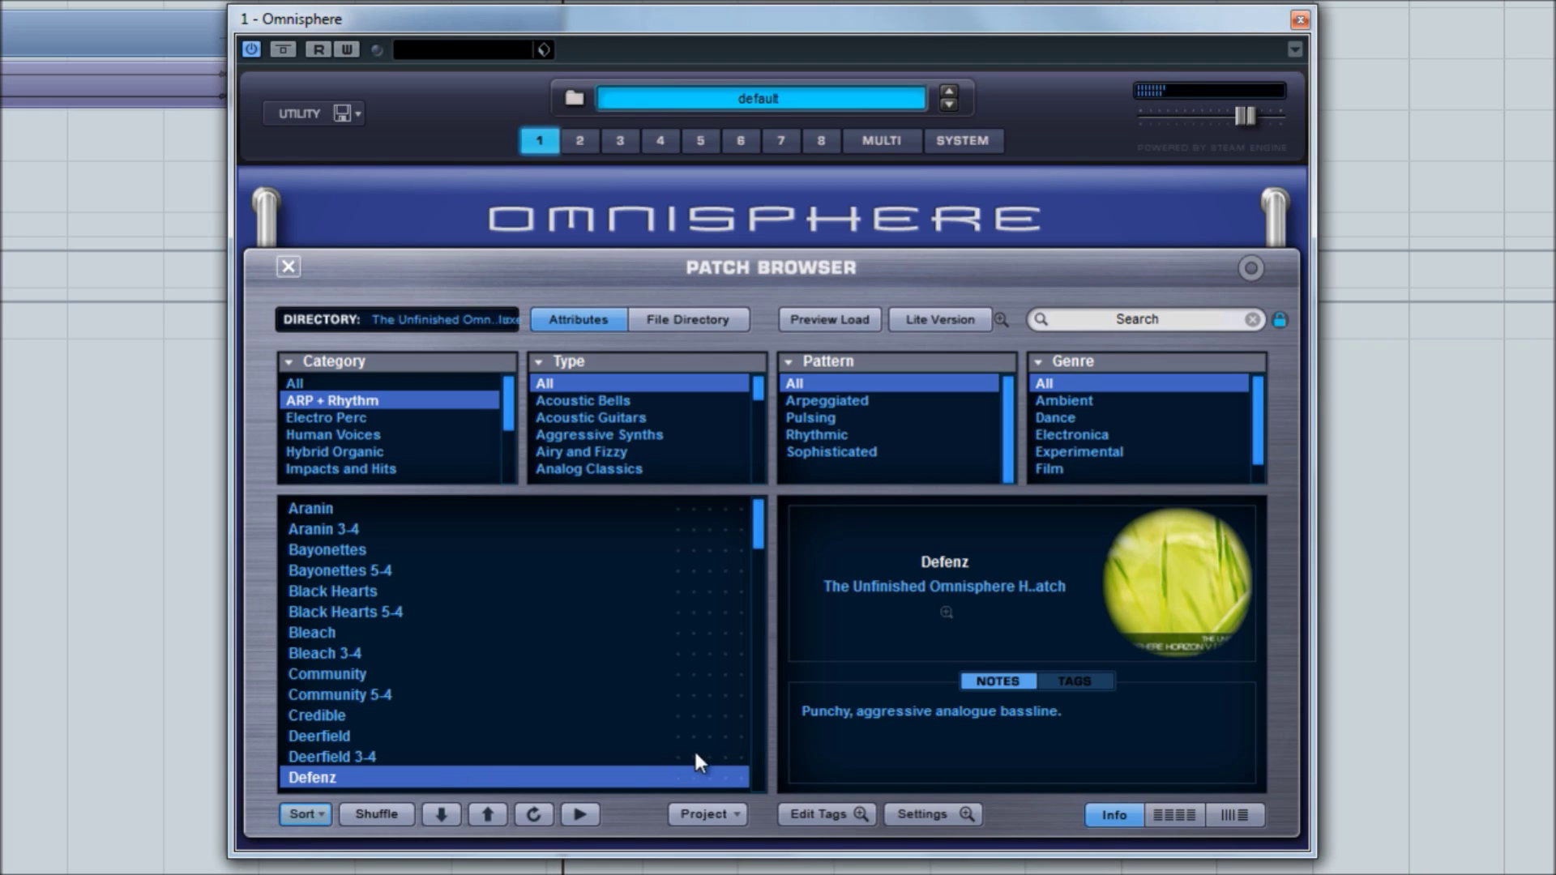
Step: Load the ARP + Rhythm patches Esther, Gunehir and Hilbert one after another to audition them
{"action": "left_click", "coordinate": [756, 687]}
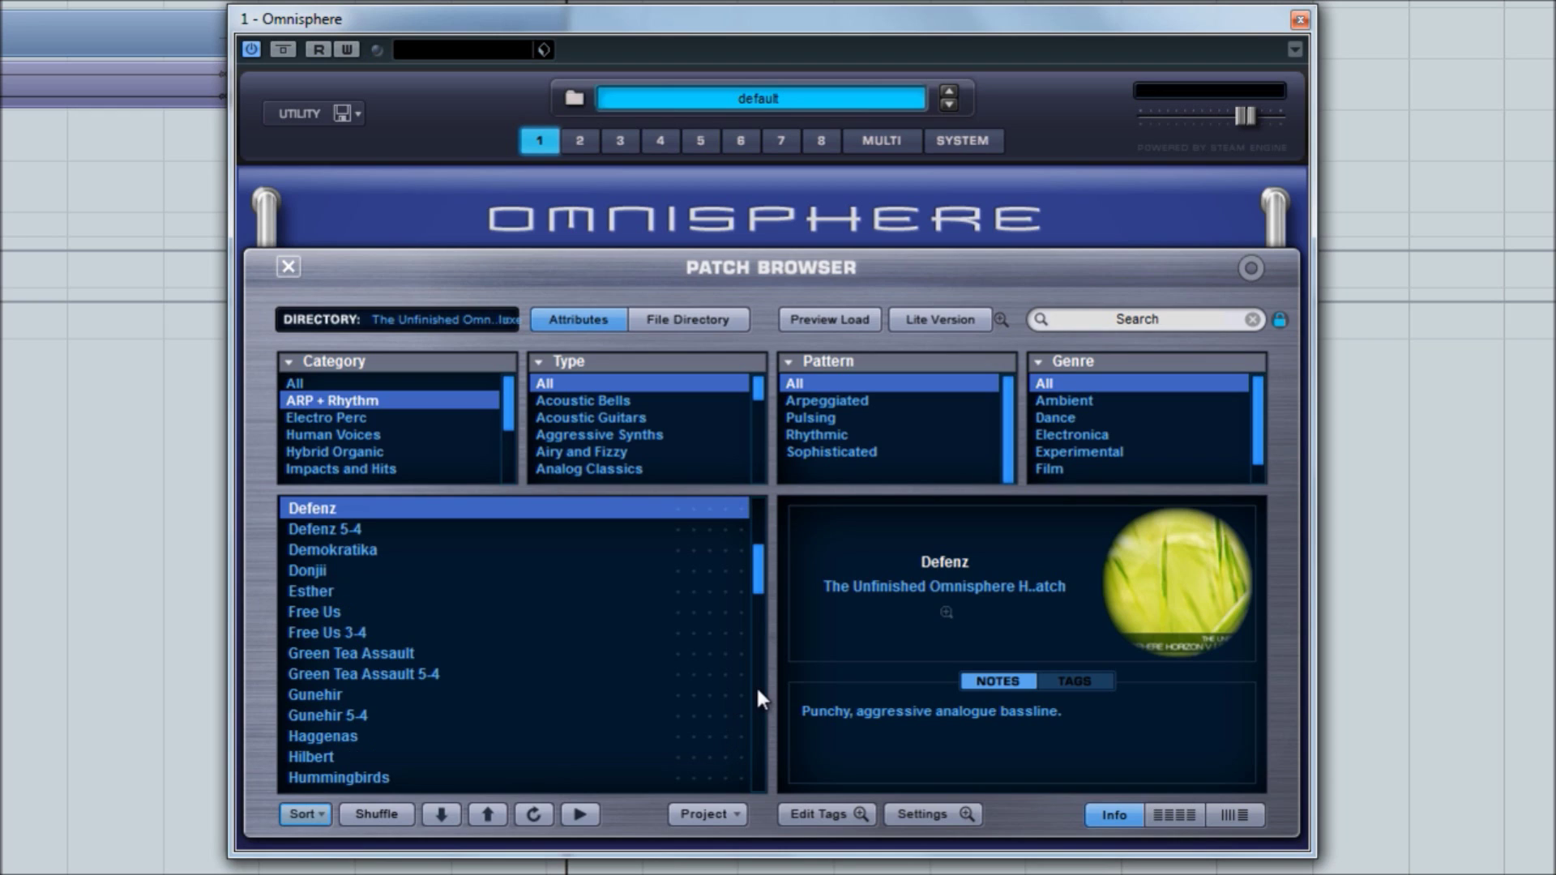
{"action": "left_click", "coordinate": [315, 593]}
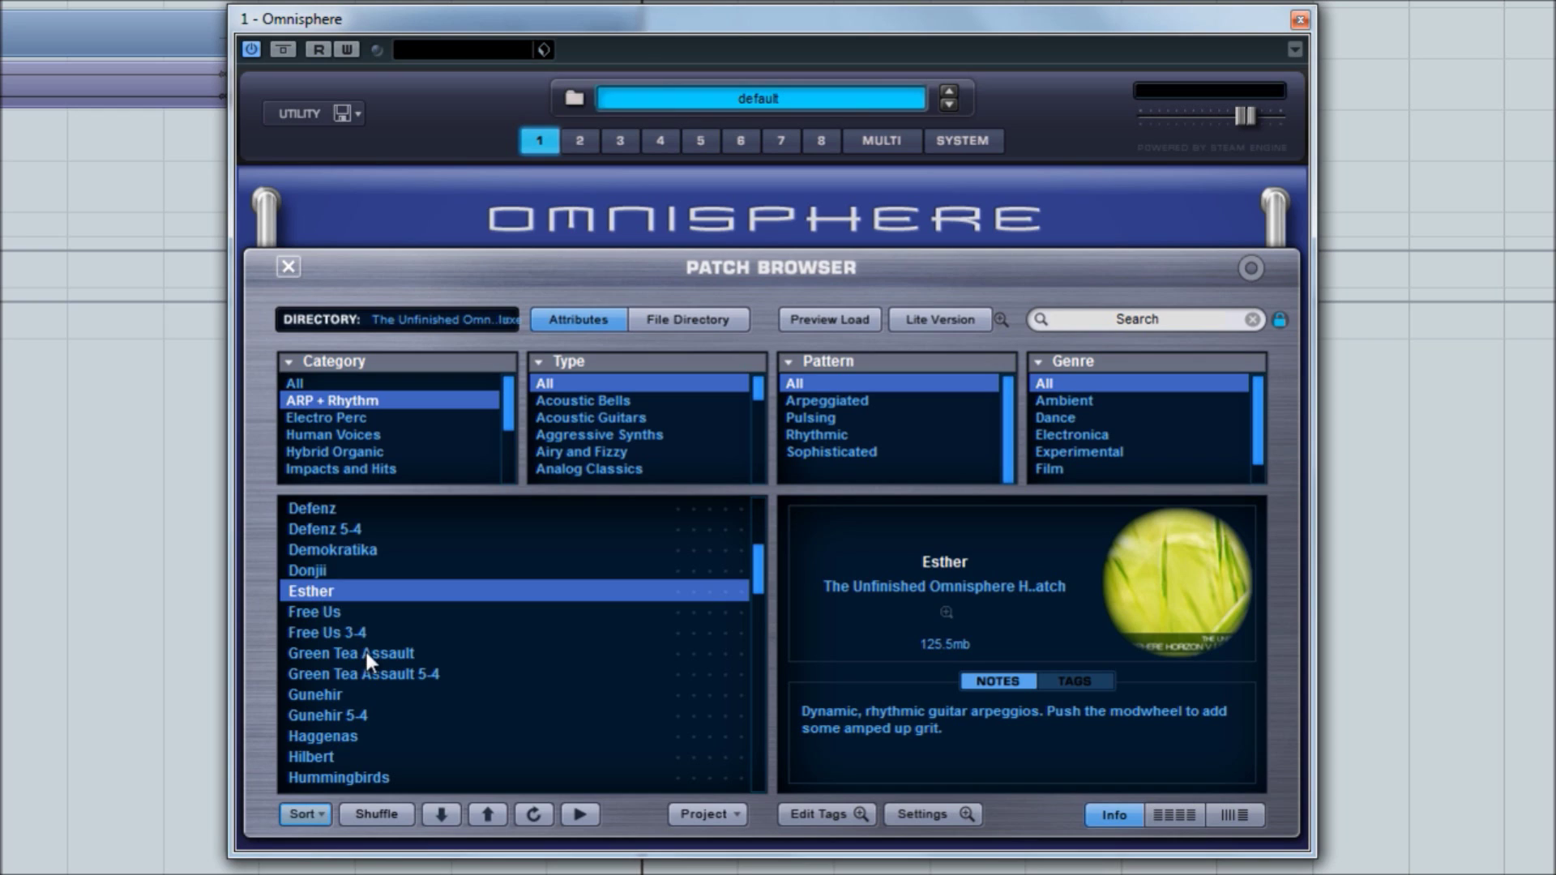
{"action": "left_click", "coordinate": [338, 696]}
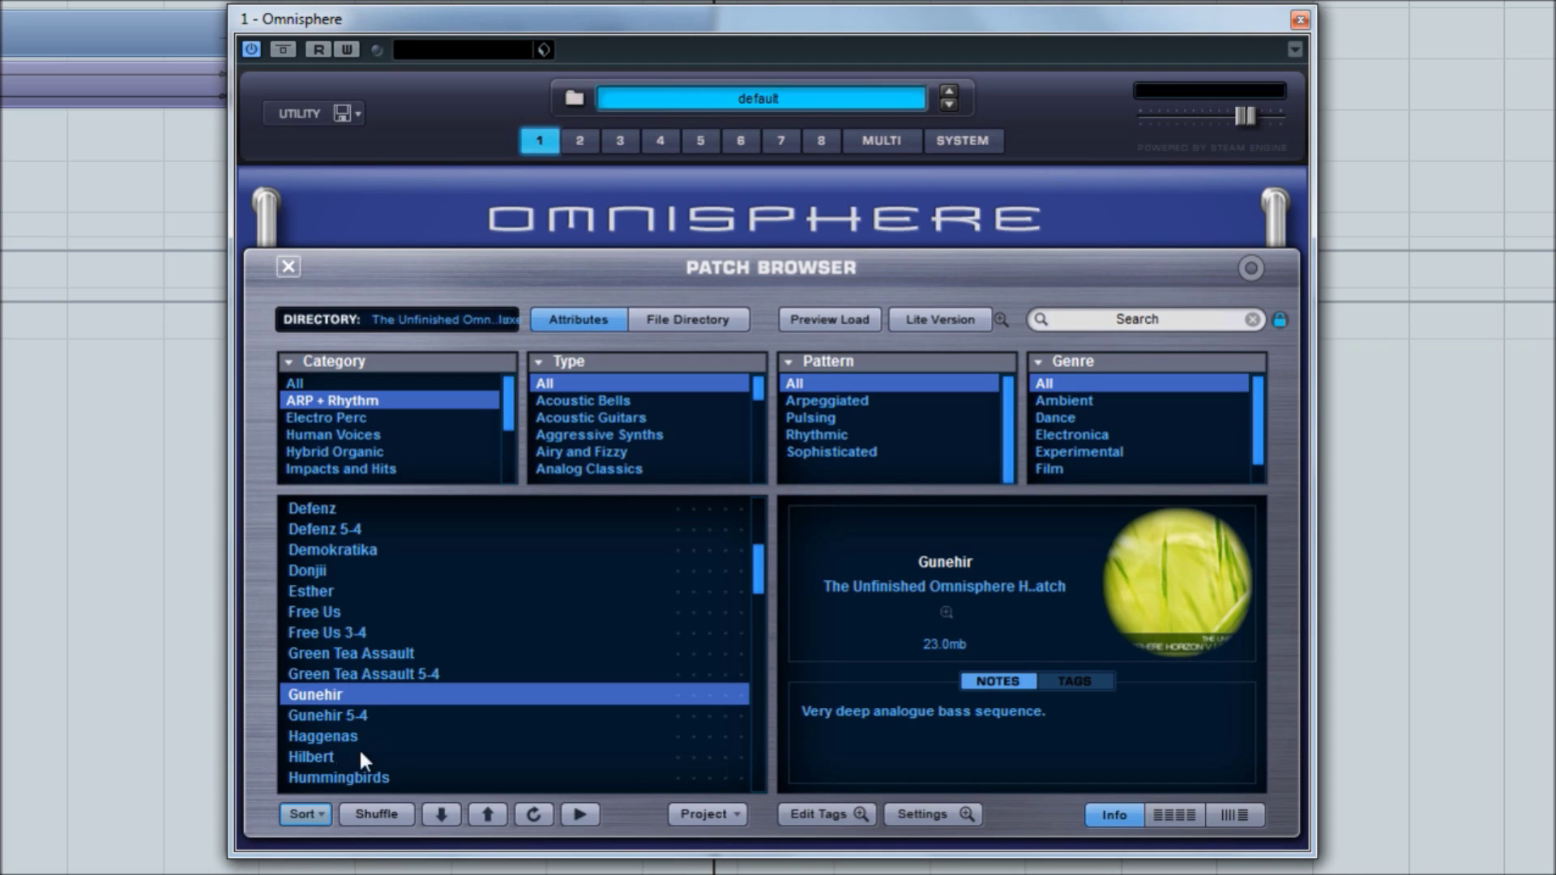
{"action": "left_click", "coordinate": [325, 757]}
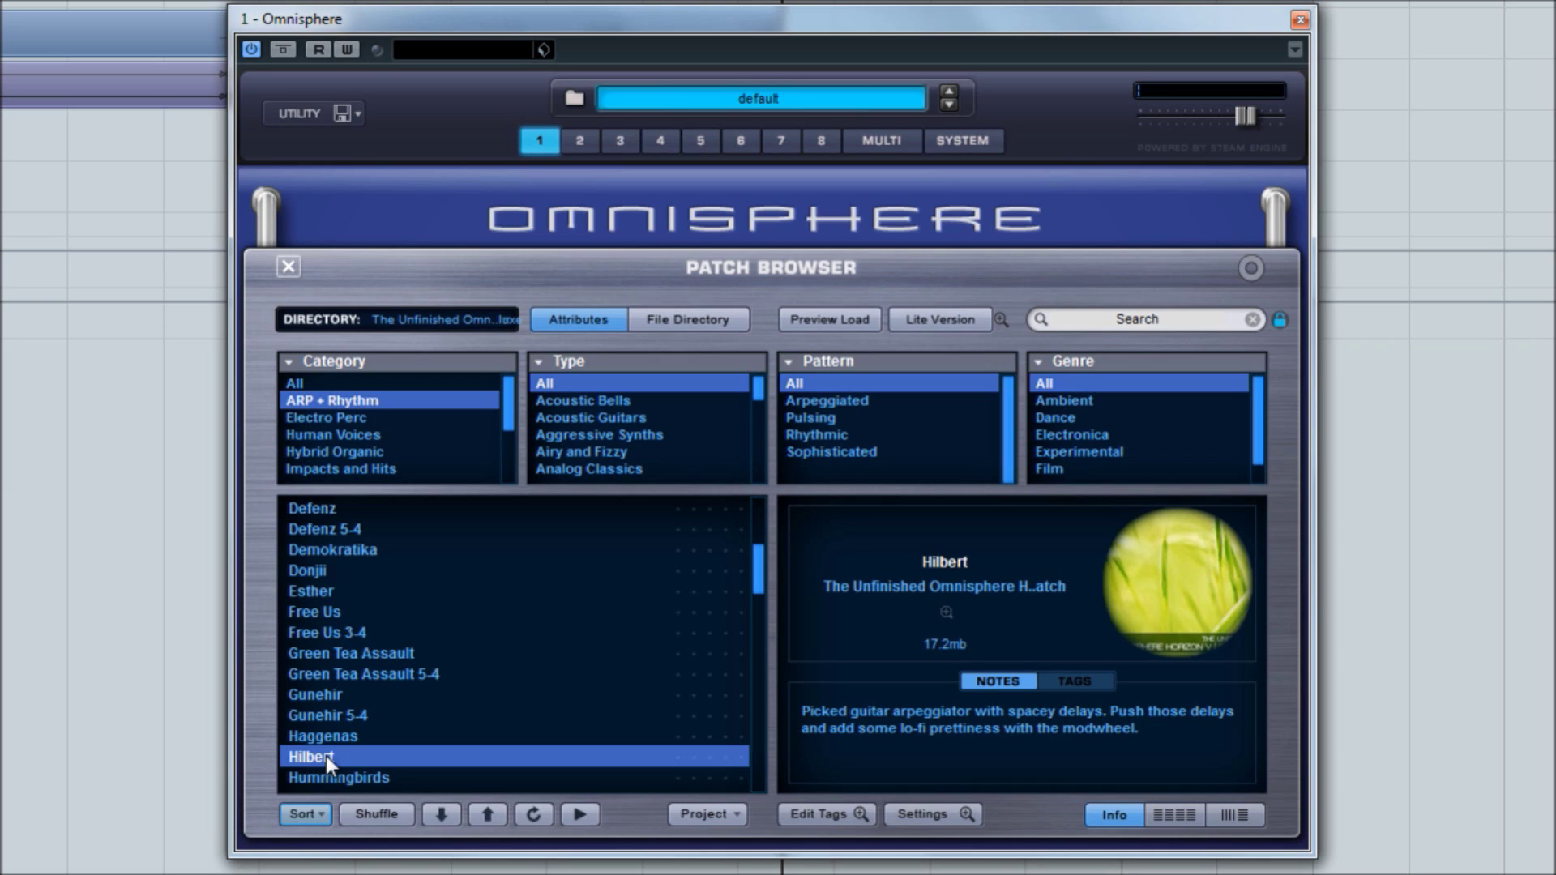
Step: Audition the patches Inside and Out, Kaboja, Magestra, Moderata and its 5-4 variation from the ARP + Rhythm category
{"action": "left_click", "coordinate": [758, 648]}
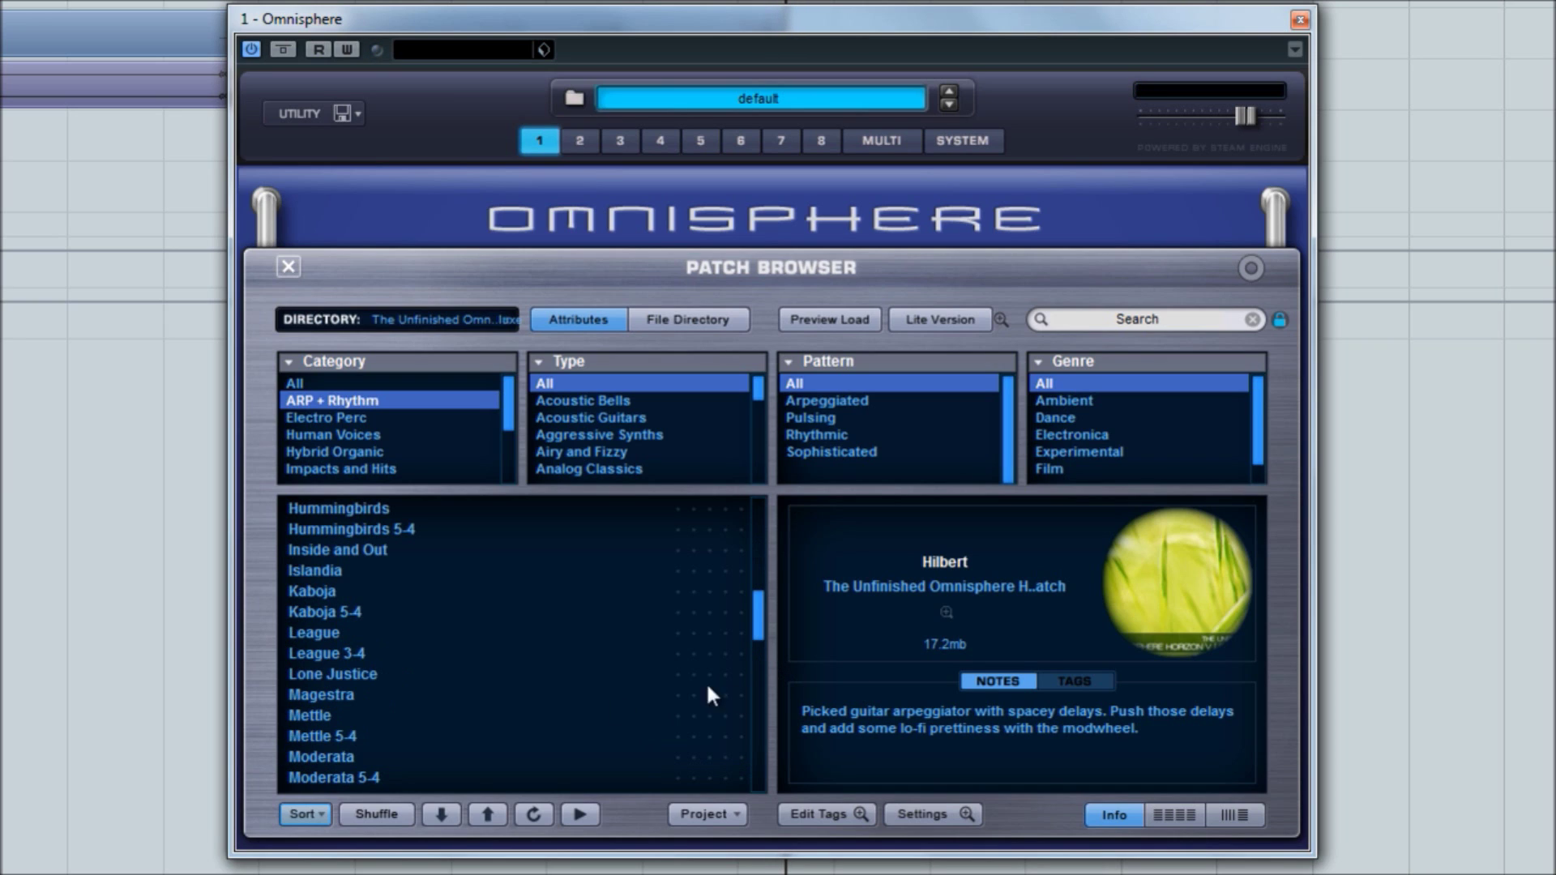
{"action": "left_click", "coordinate": [348, 548]}
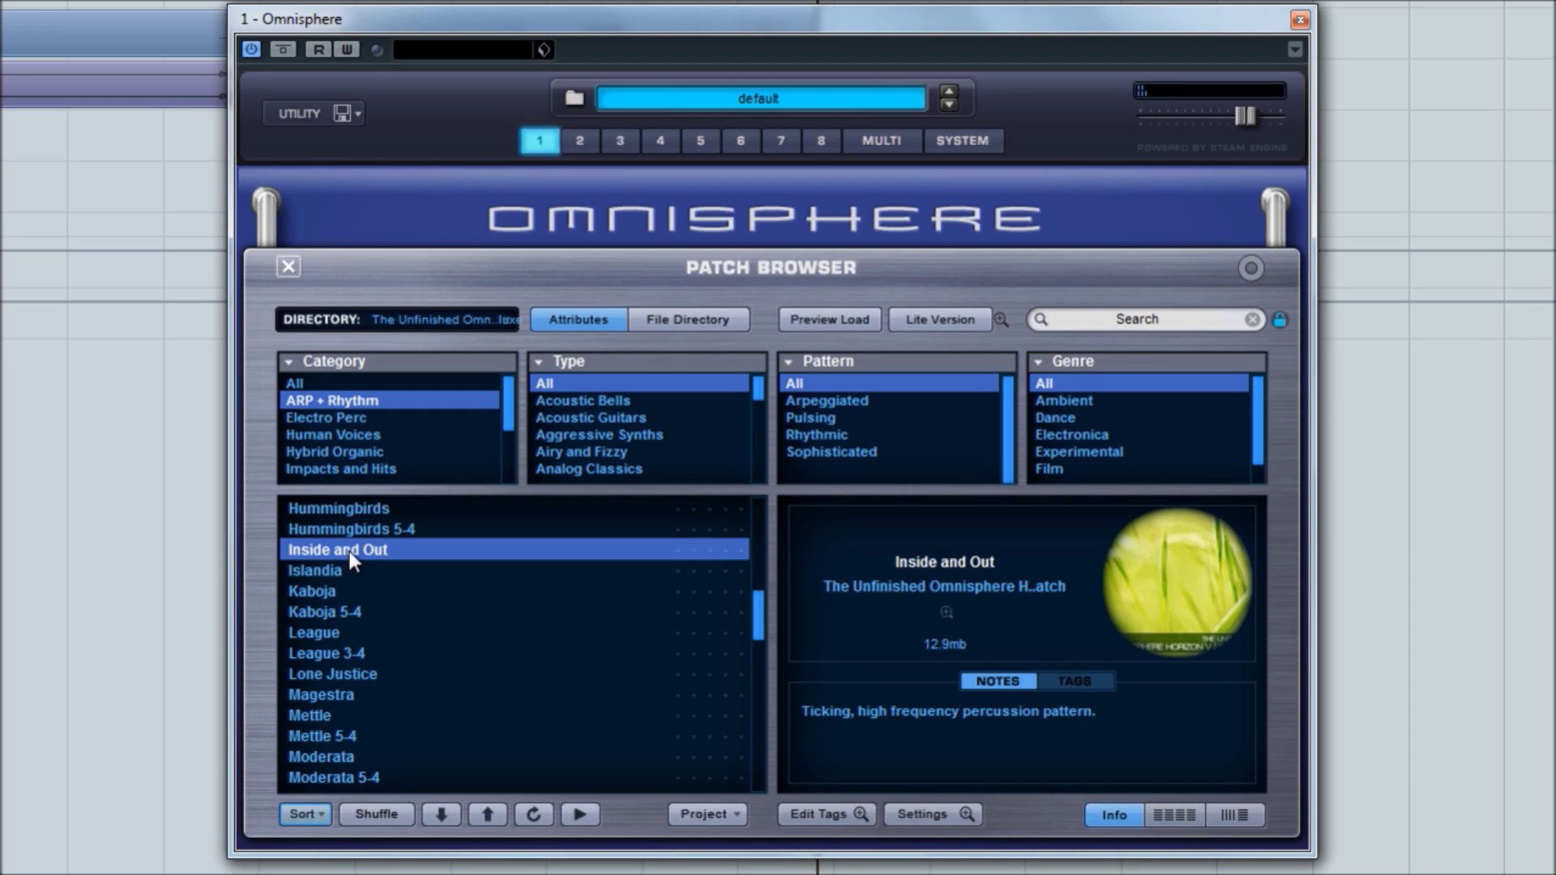
{"action": "left_click", "coordinate": [327, 589]}
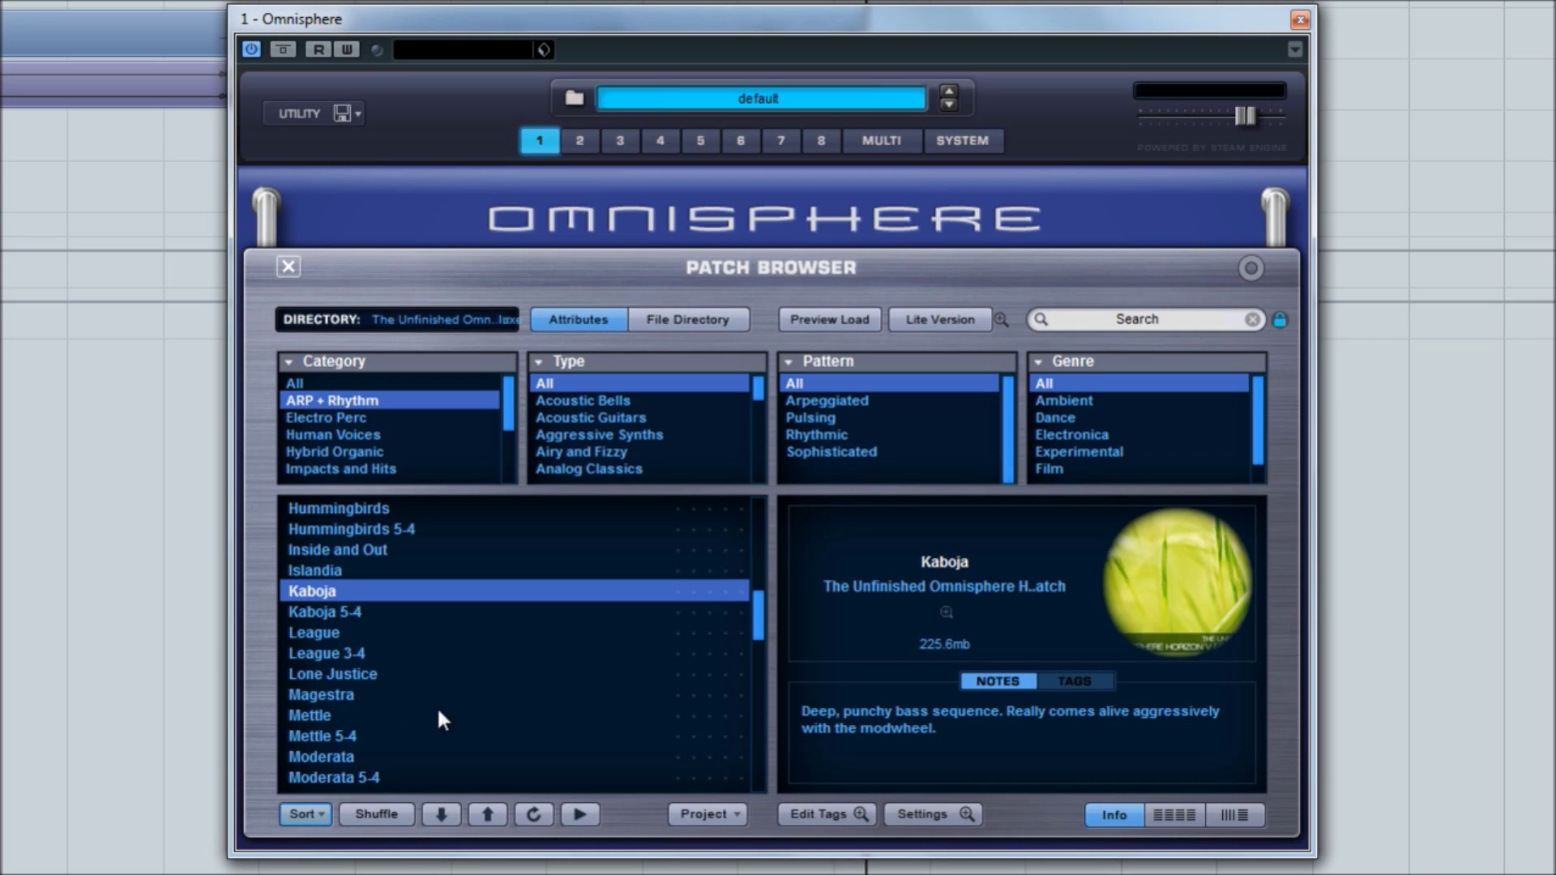
{"action": "left_click", "coordinate": [321, 695]}
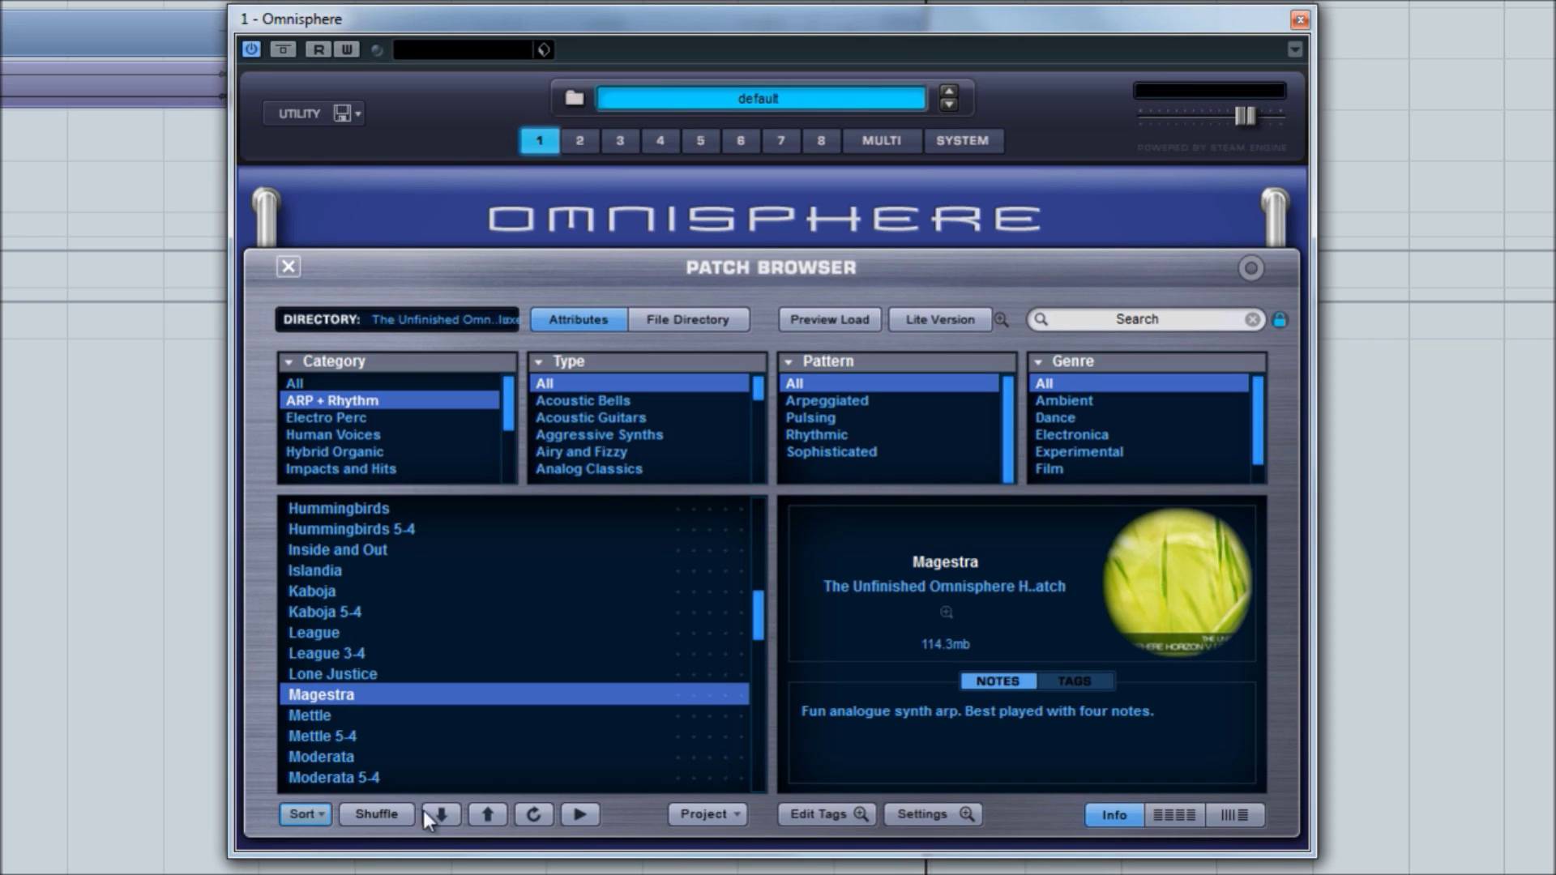
{"action": "left_click", "coordinate": [312, 760]}
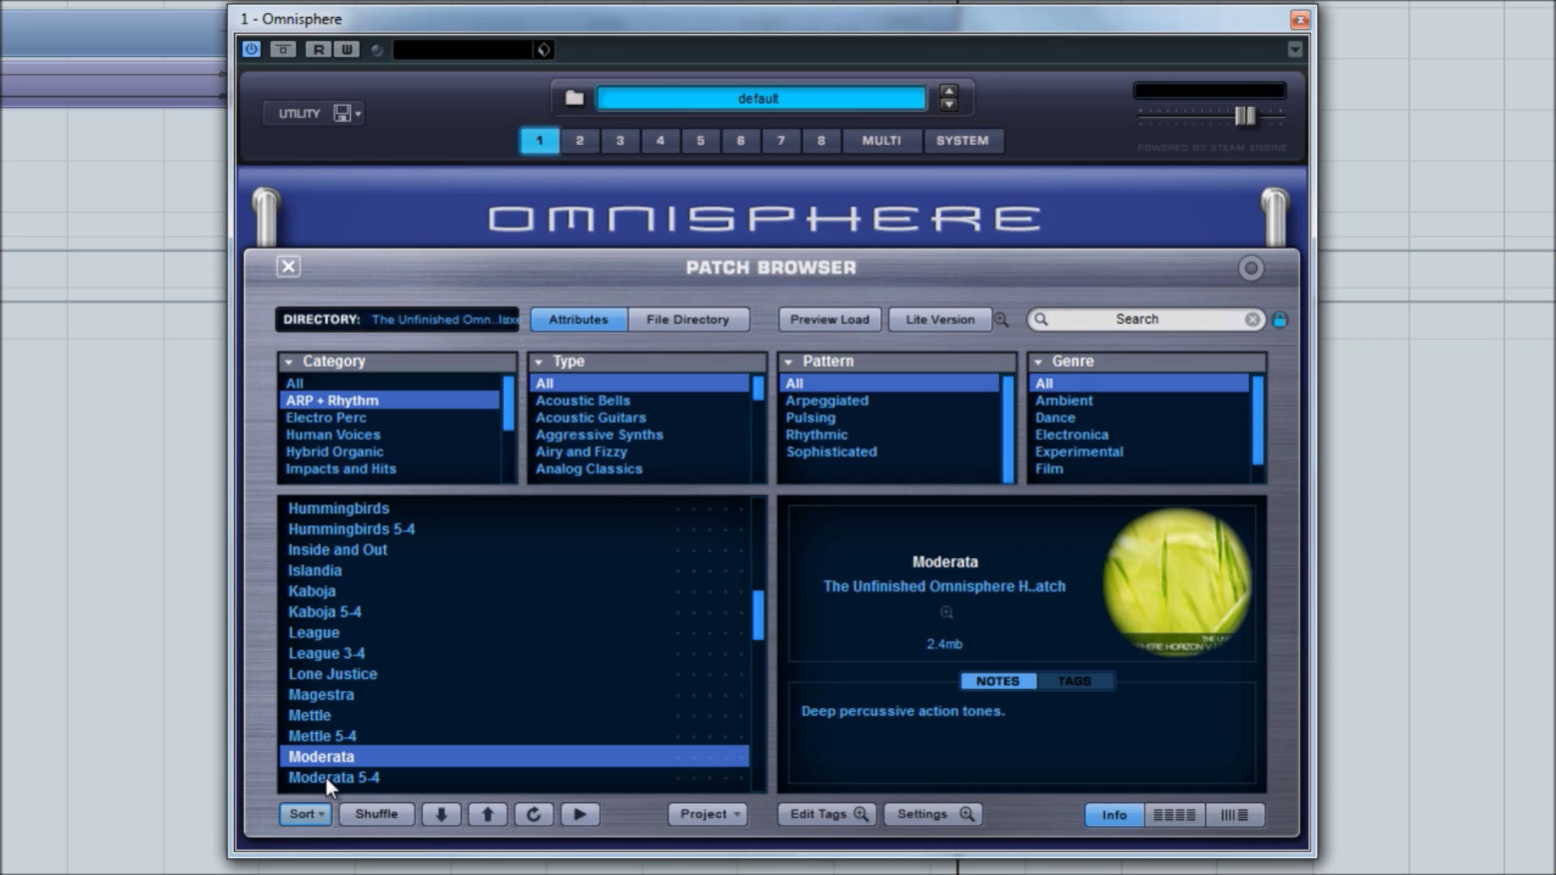
{"action": "left_click", "coordinate": [326, 776]}
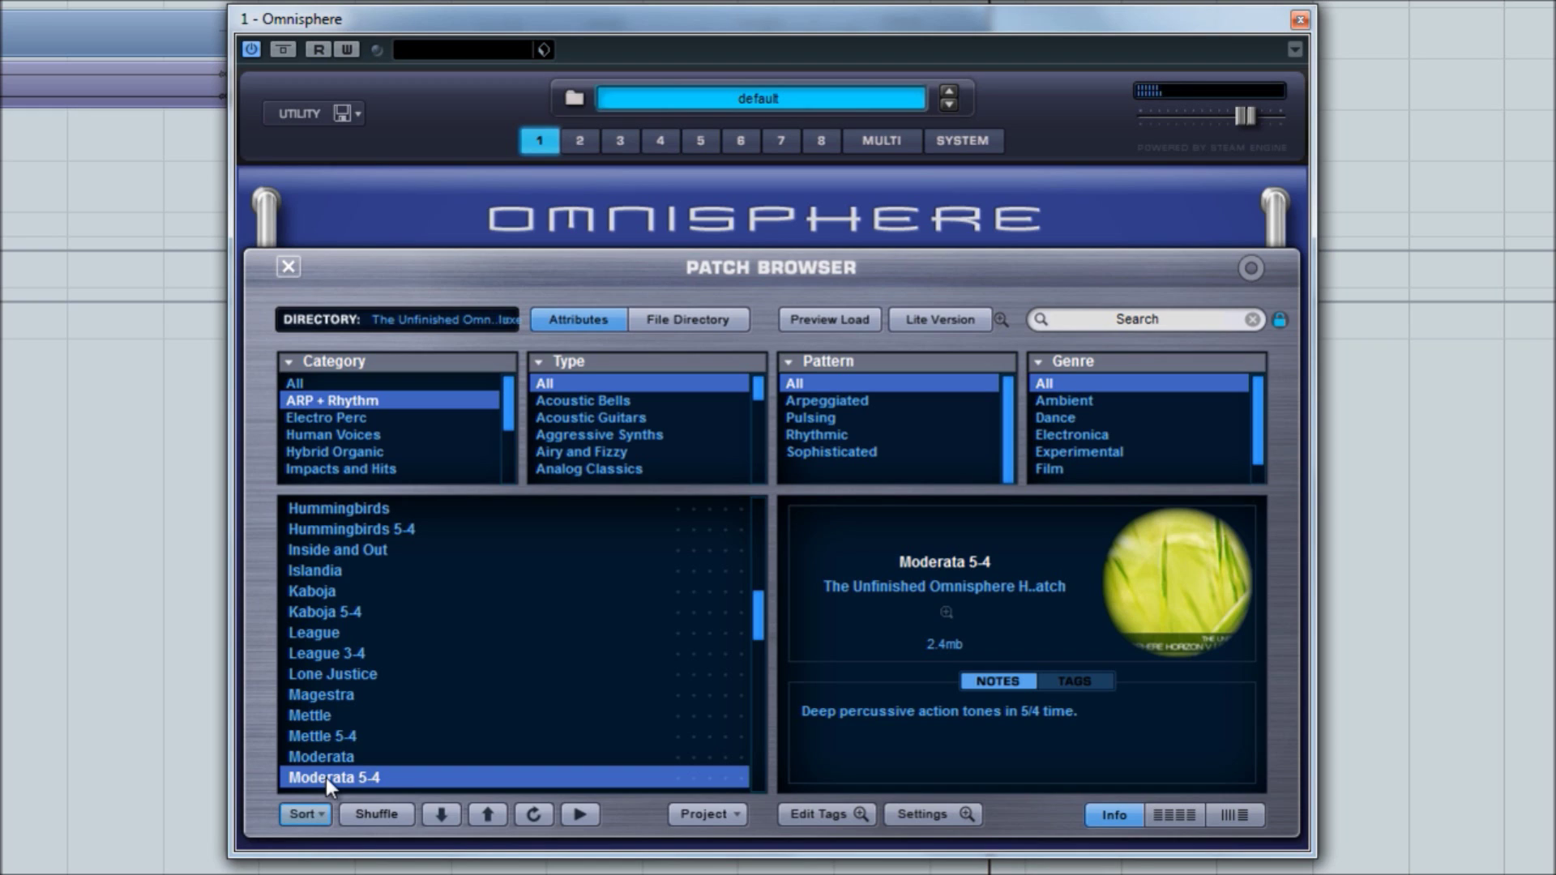
Step: Audition the ARP + Rhythm patches Nabkovia, Out of Reason, Out of Reason 3-4, Radia and Roth
{"action": "left_click", "coordinate": [757, 703]}
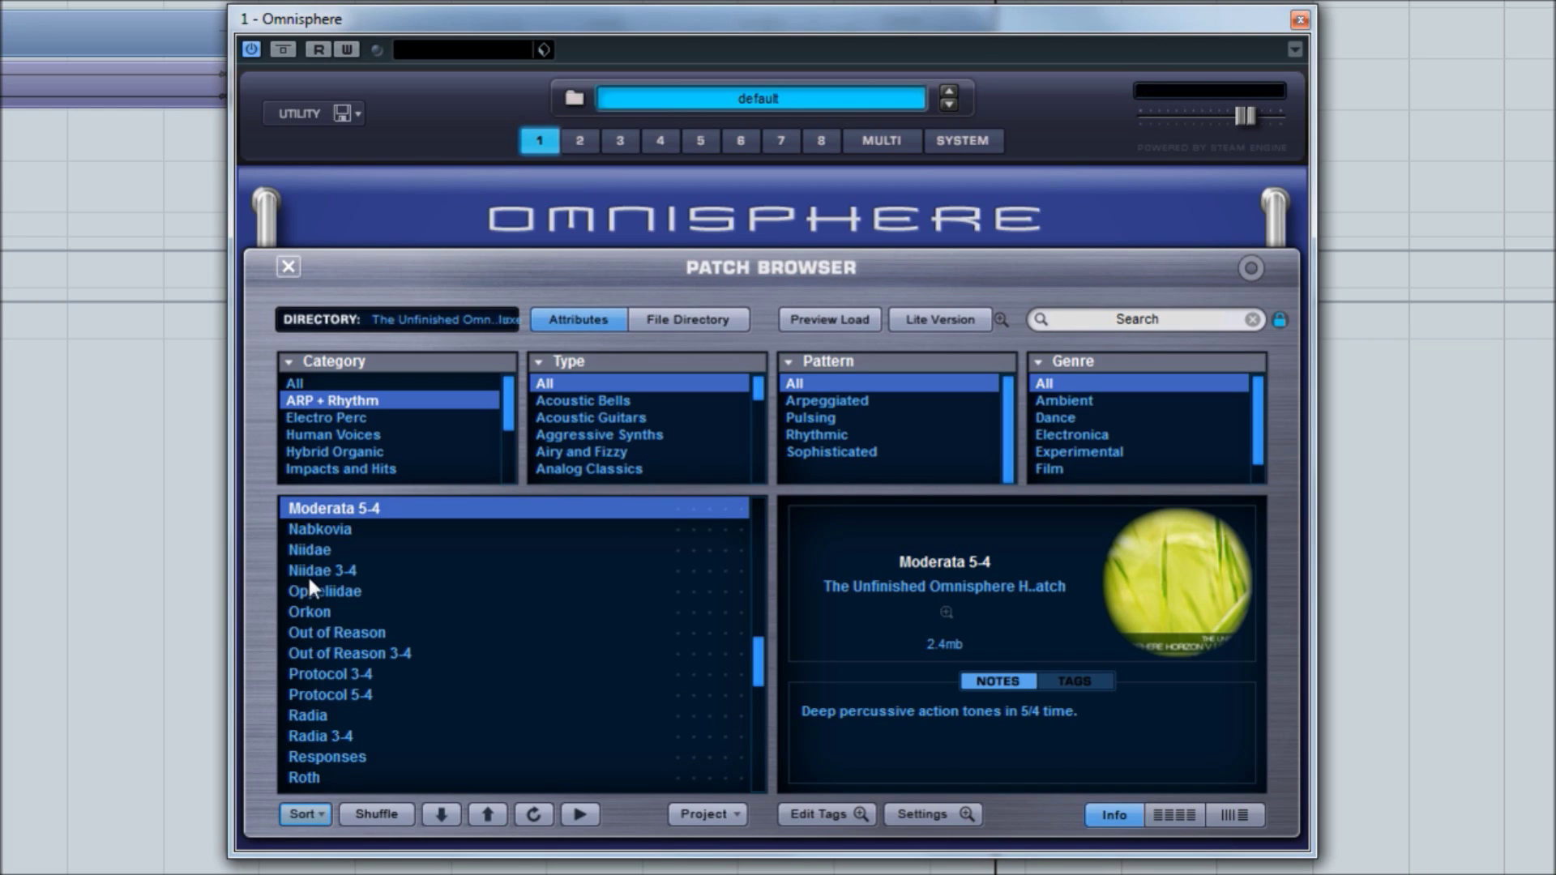
{"action": "left_click", "coordinate": [326, 529]}
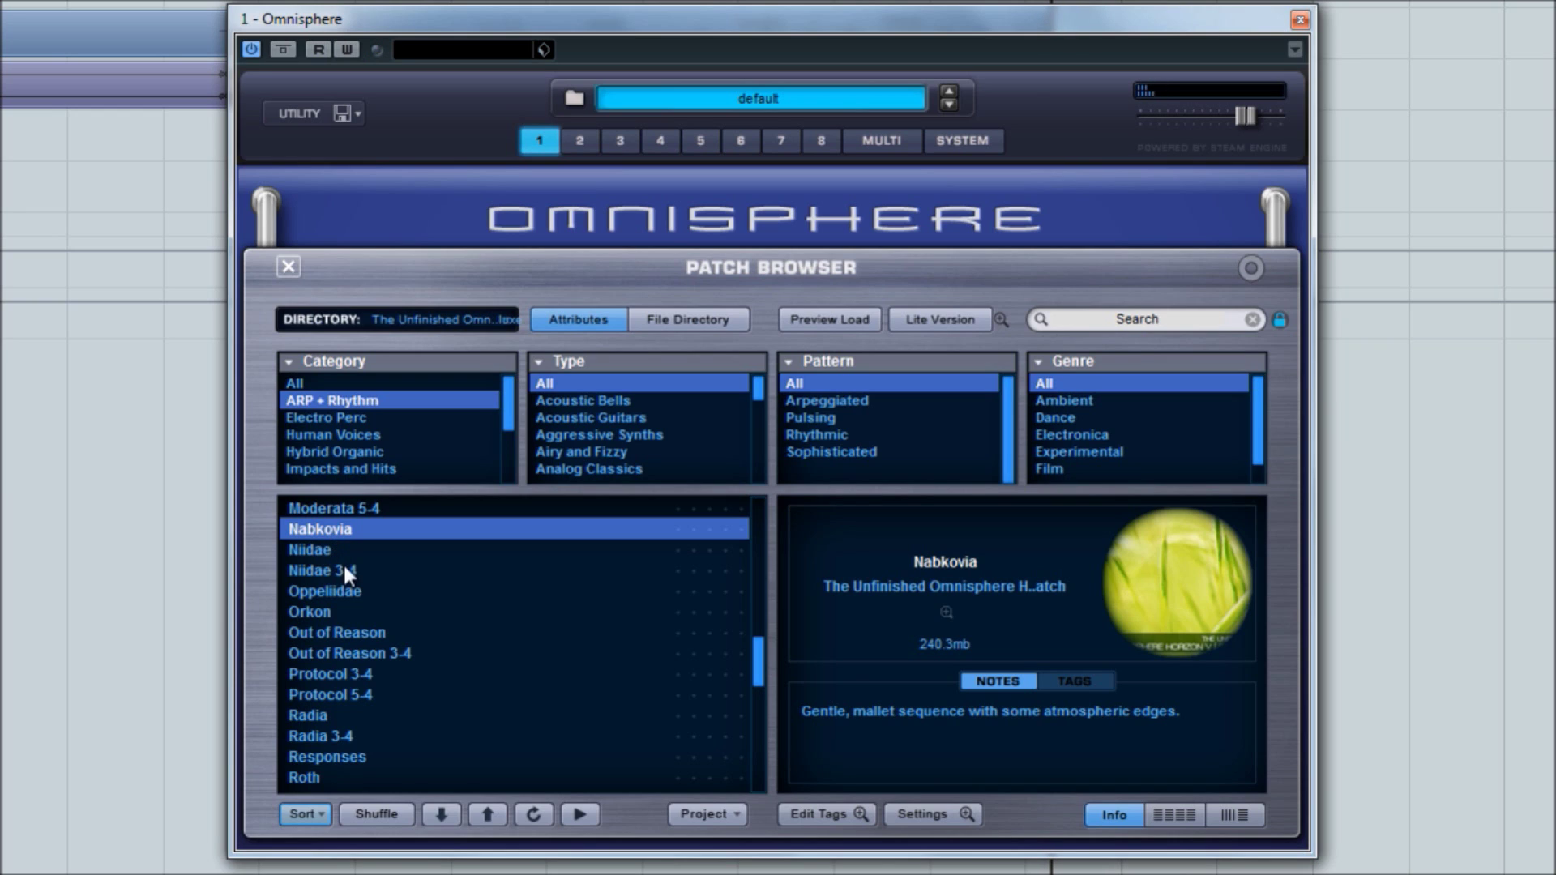
{"action": "left_click", "coordinate": [334, 634]}
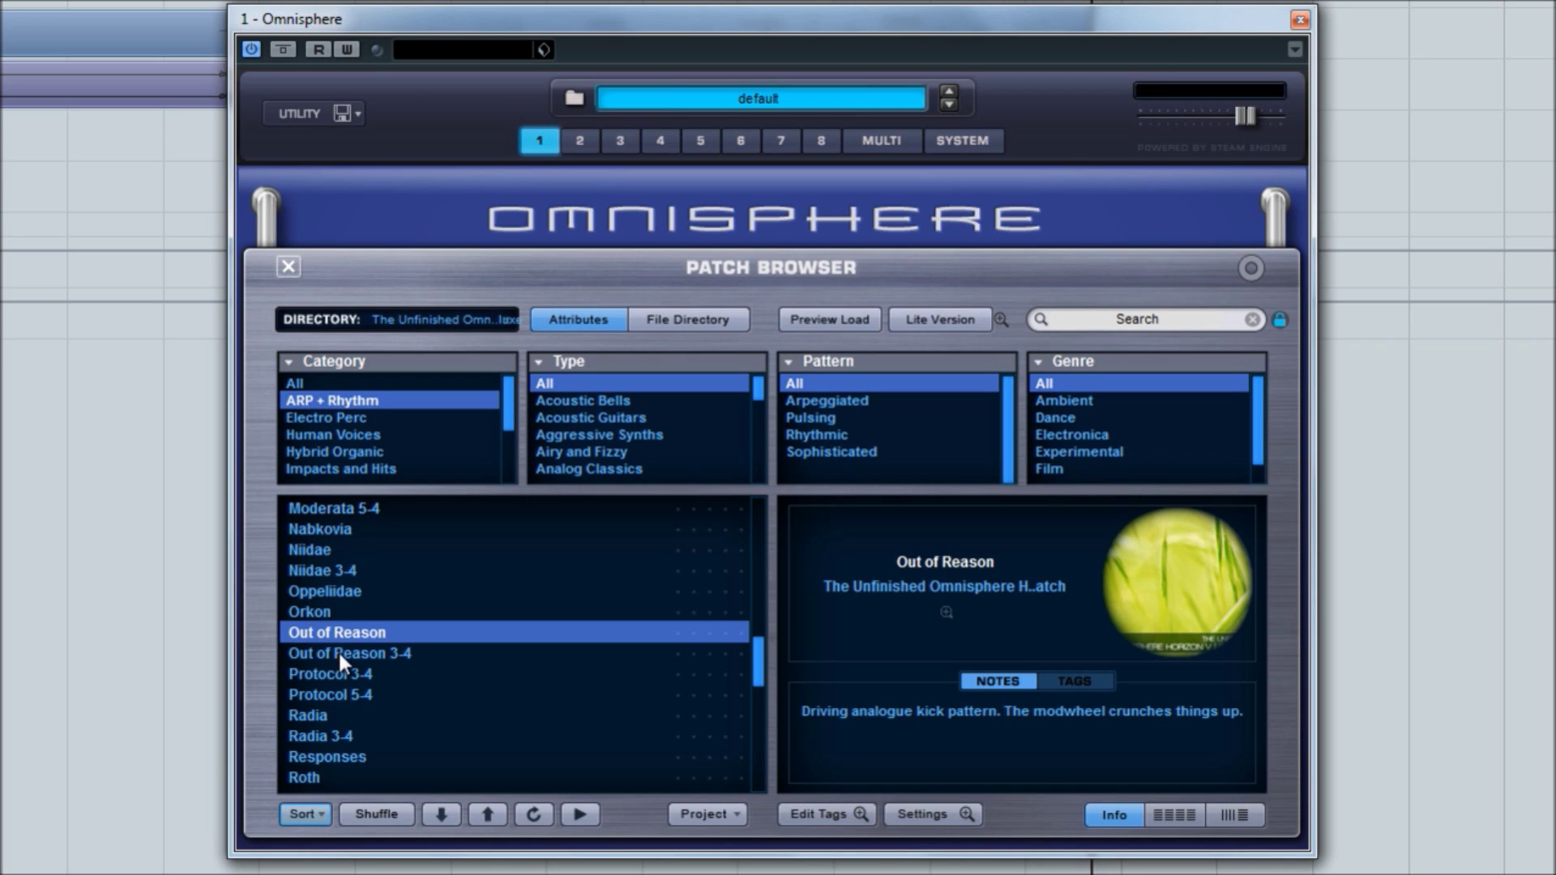
{"action": "left_click", "coordinate": [339, 652]}
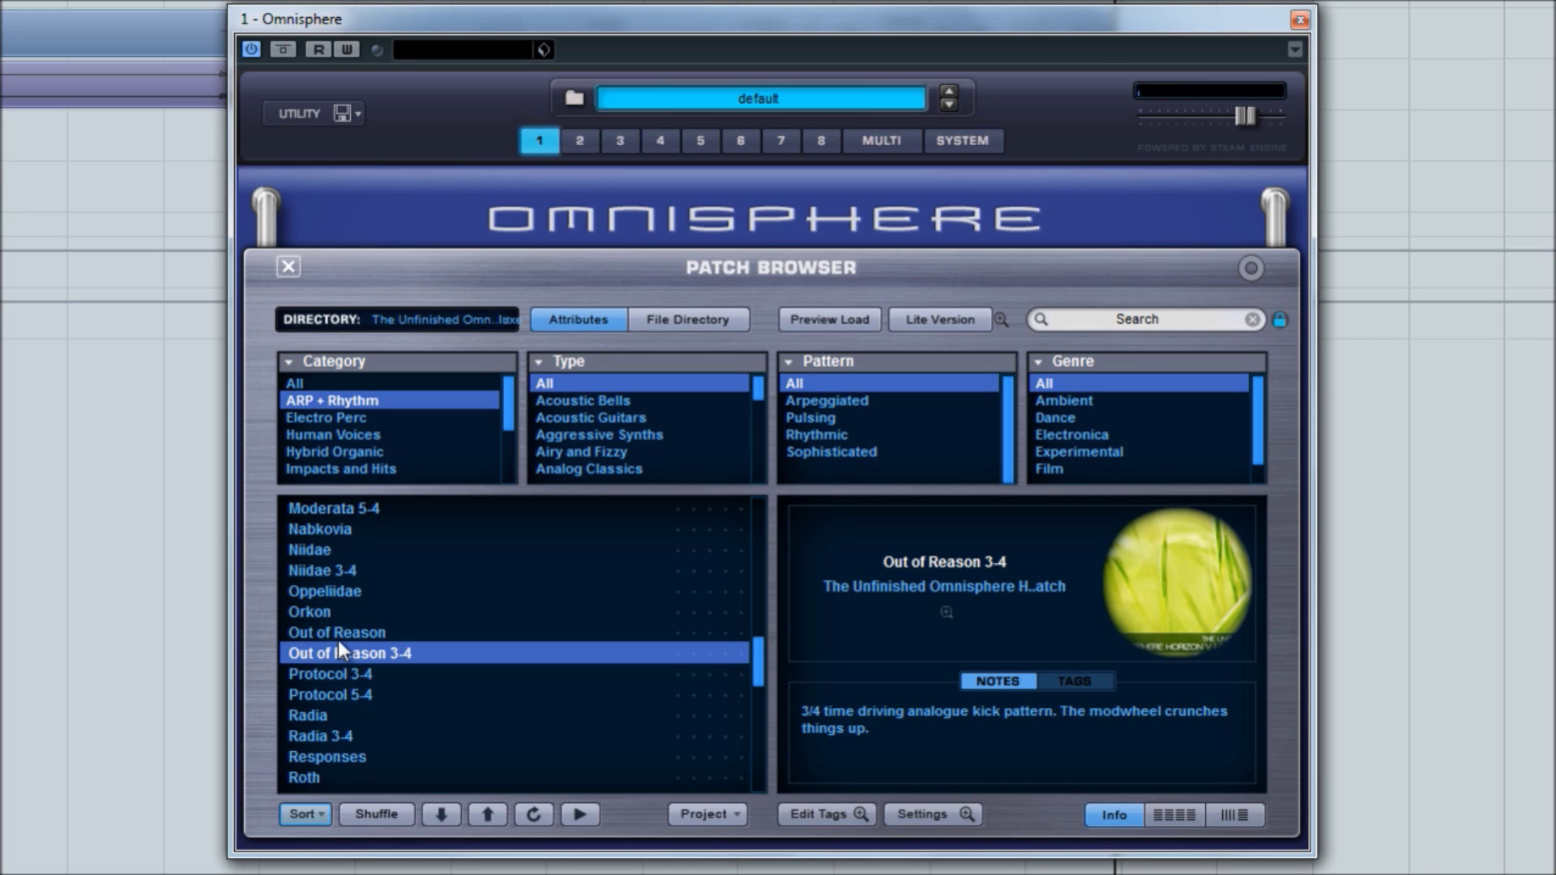
{"action": "left_click", "coordinate": [313, 714]}
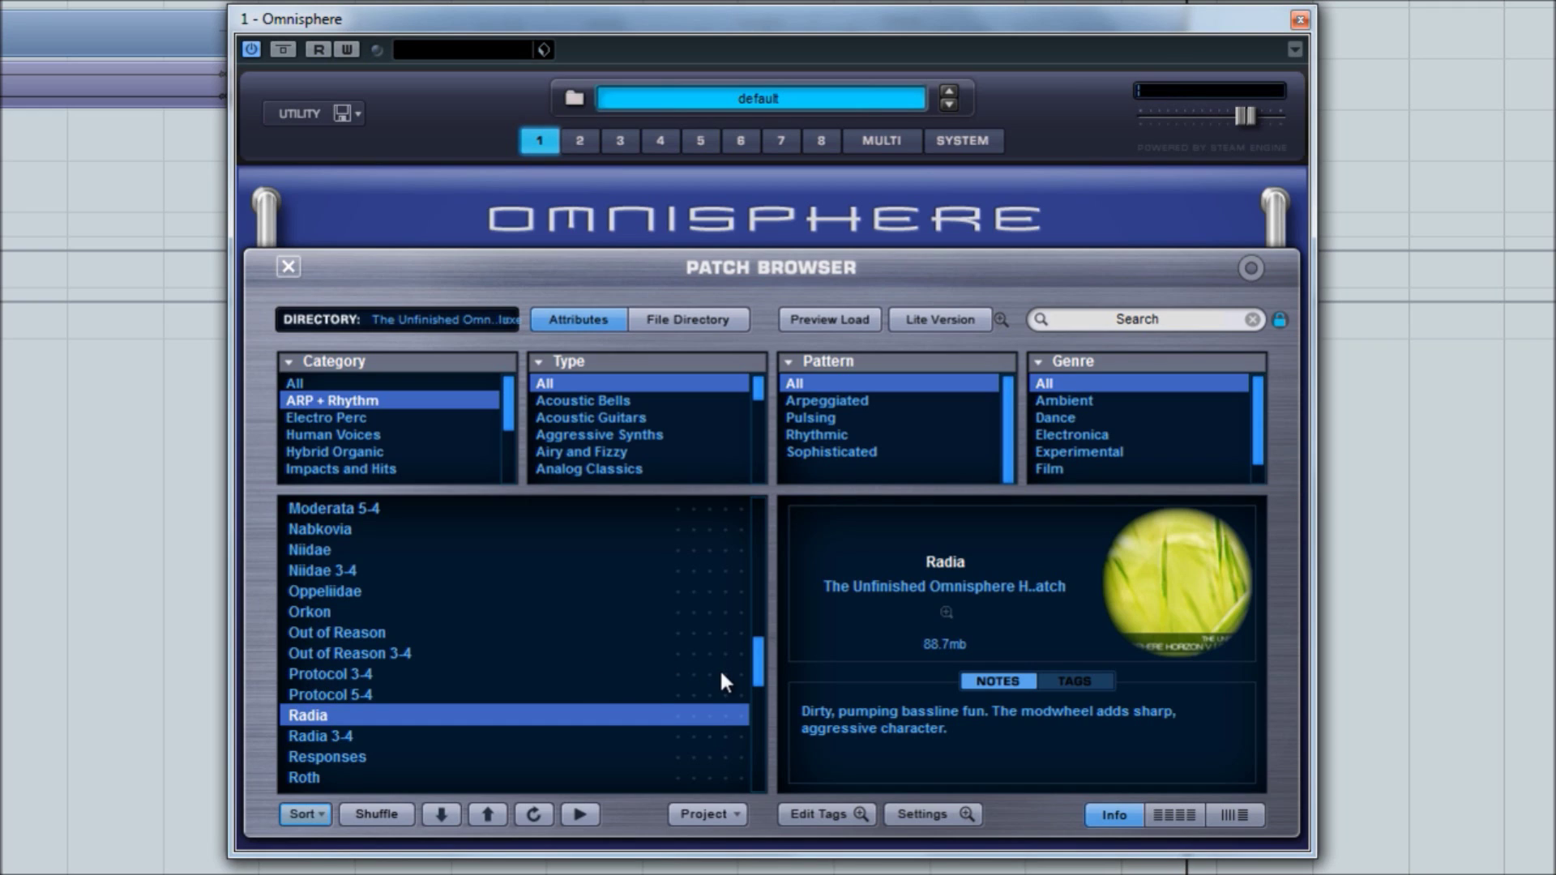
{"action": "left_click", "coordinate": [301, 782]}
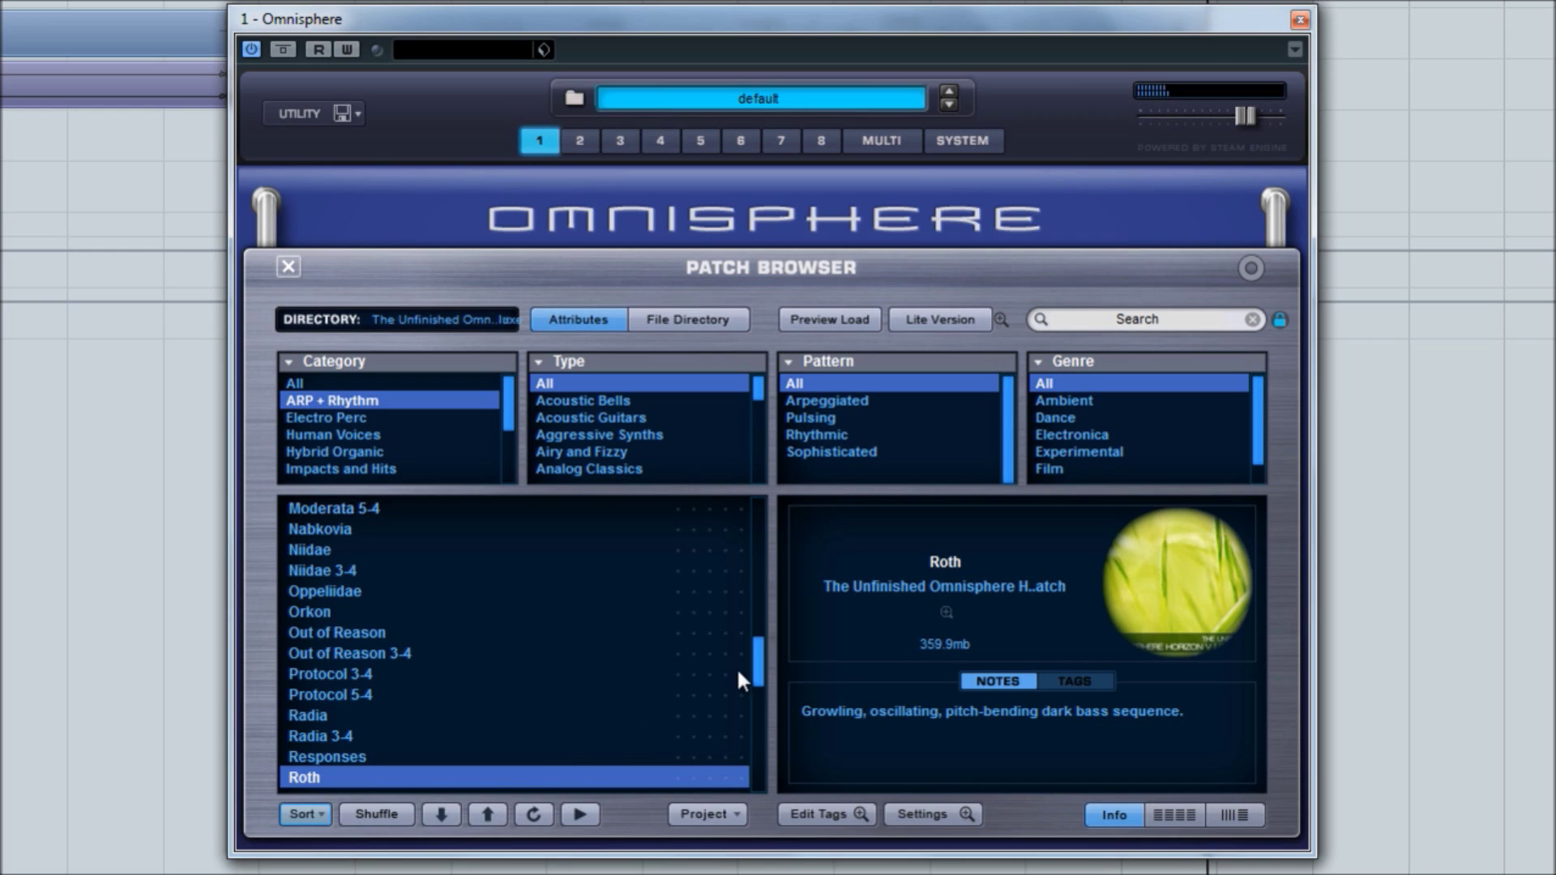
Step: Load Schoenes, Soul Reaper, Selektif, Stuhr and Superfree in turn to audition each ARP + Rhythm patch
{"action": "left_click_drag", "start_coordinate": [762, 654], "coordinate": [754, 688]}
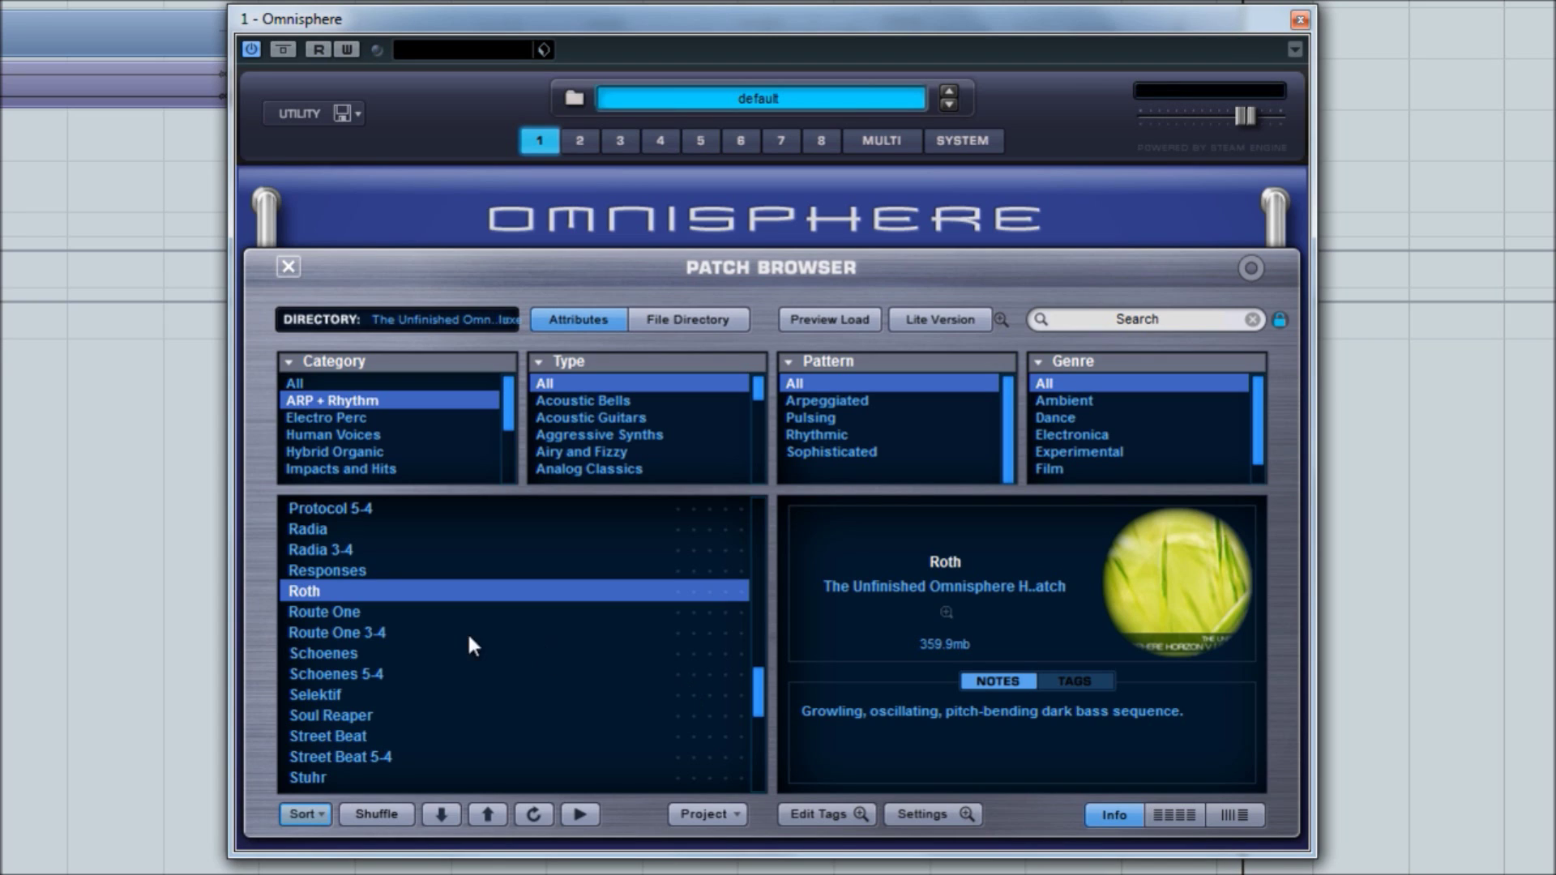
{"action": "left_click", "coordinate": [341, 658]}
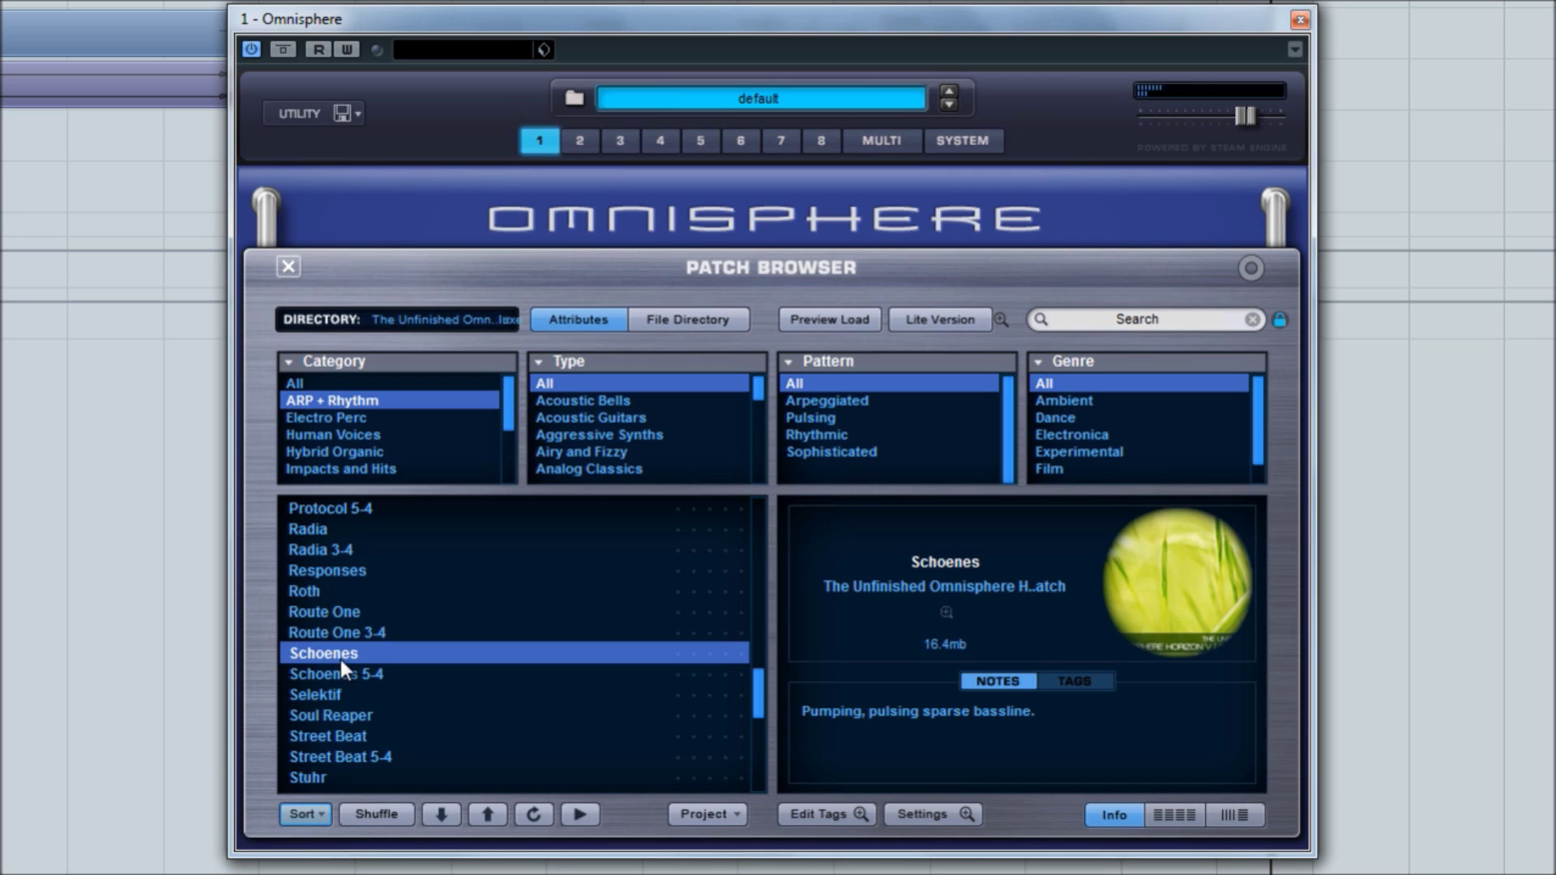
{"action": "left_click", "coordinate": [360, 716]}
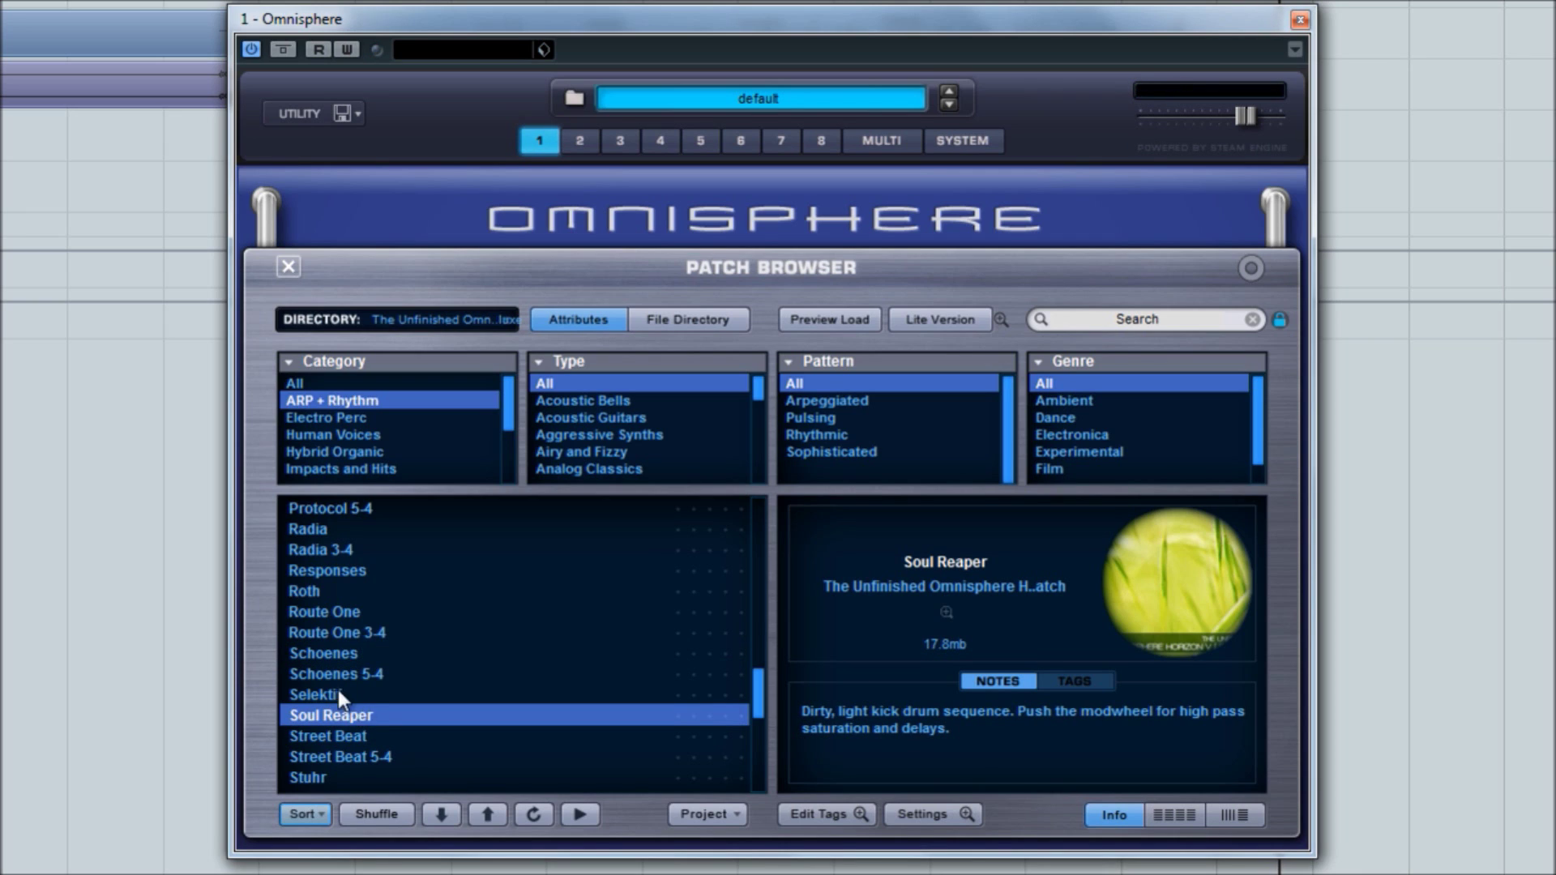
{"action": "left_click", "coordinate": [337, 693]}
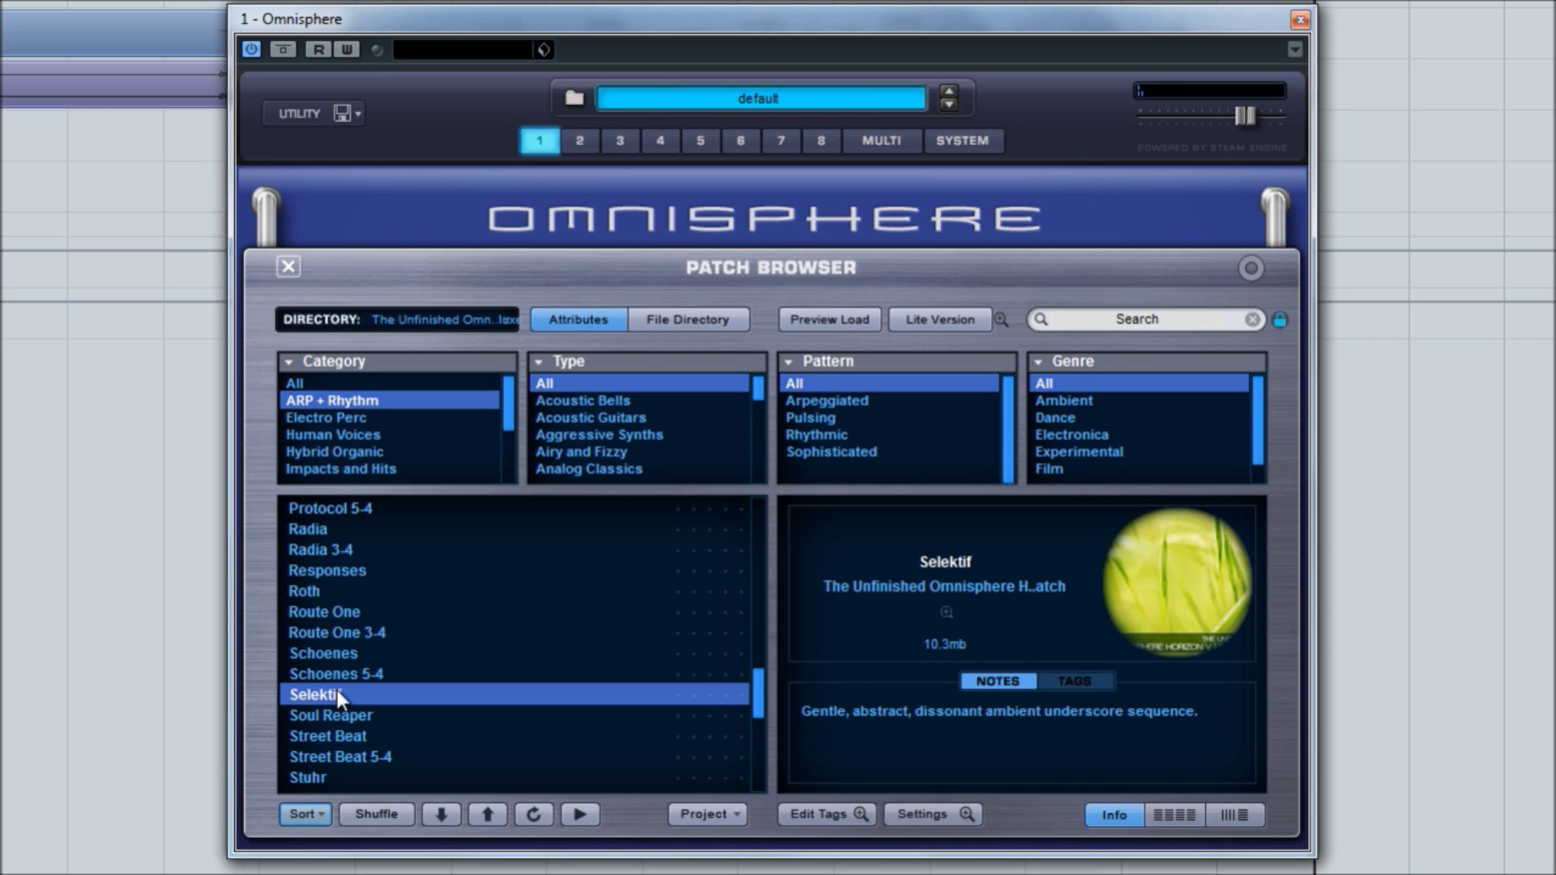
{"action": "left_click", "coordinate": [350, 777]}
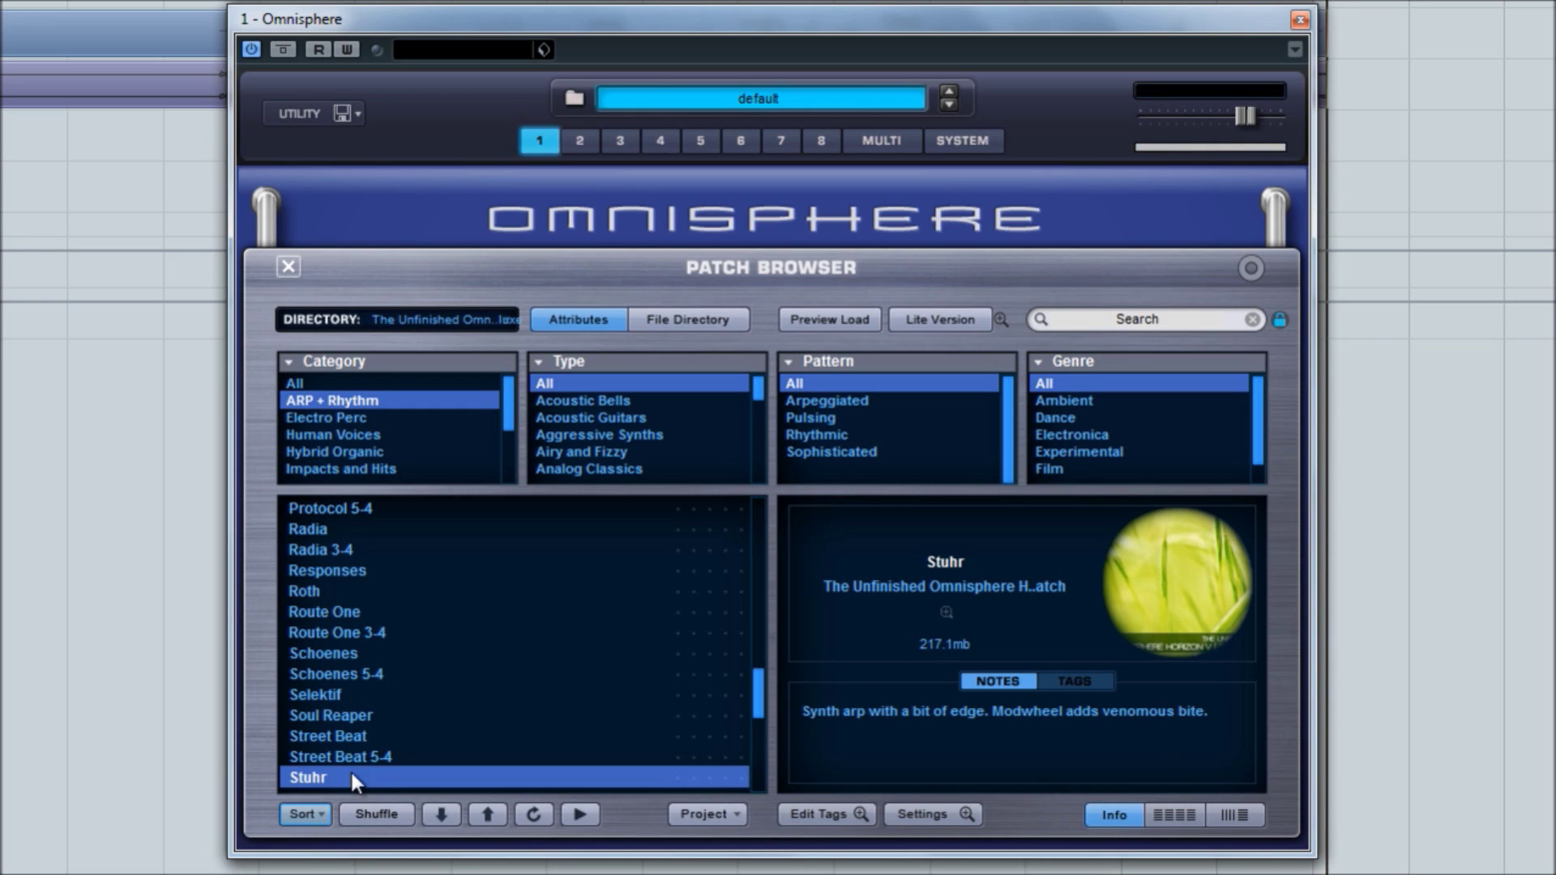
{"action": "left_click", "coordinate": [451, 812]}
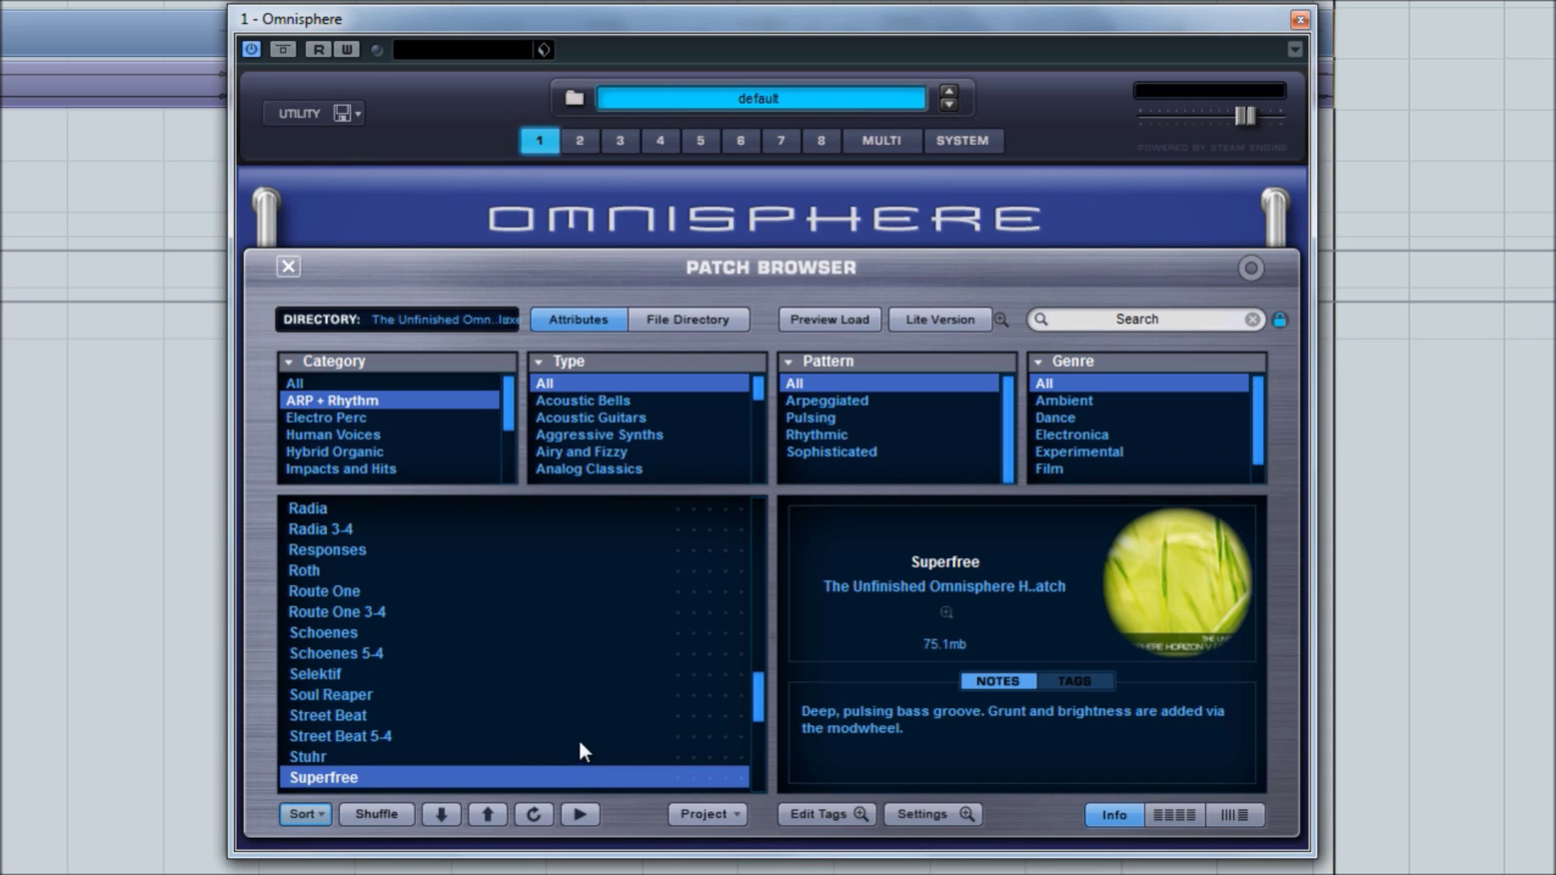
Step: Audition the ARP + Rhythm patches Superfree 5-4, The Librarian, Thompson and Tributaries
{"action": "left_click_drag", "start_coordinate": [764, 682], "coordinate": [766, 713]}
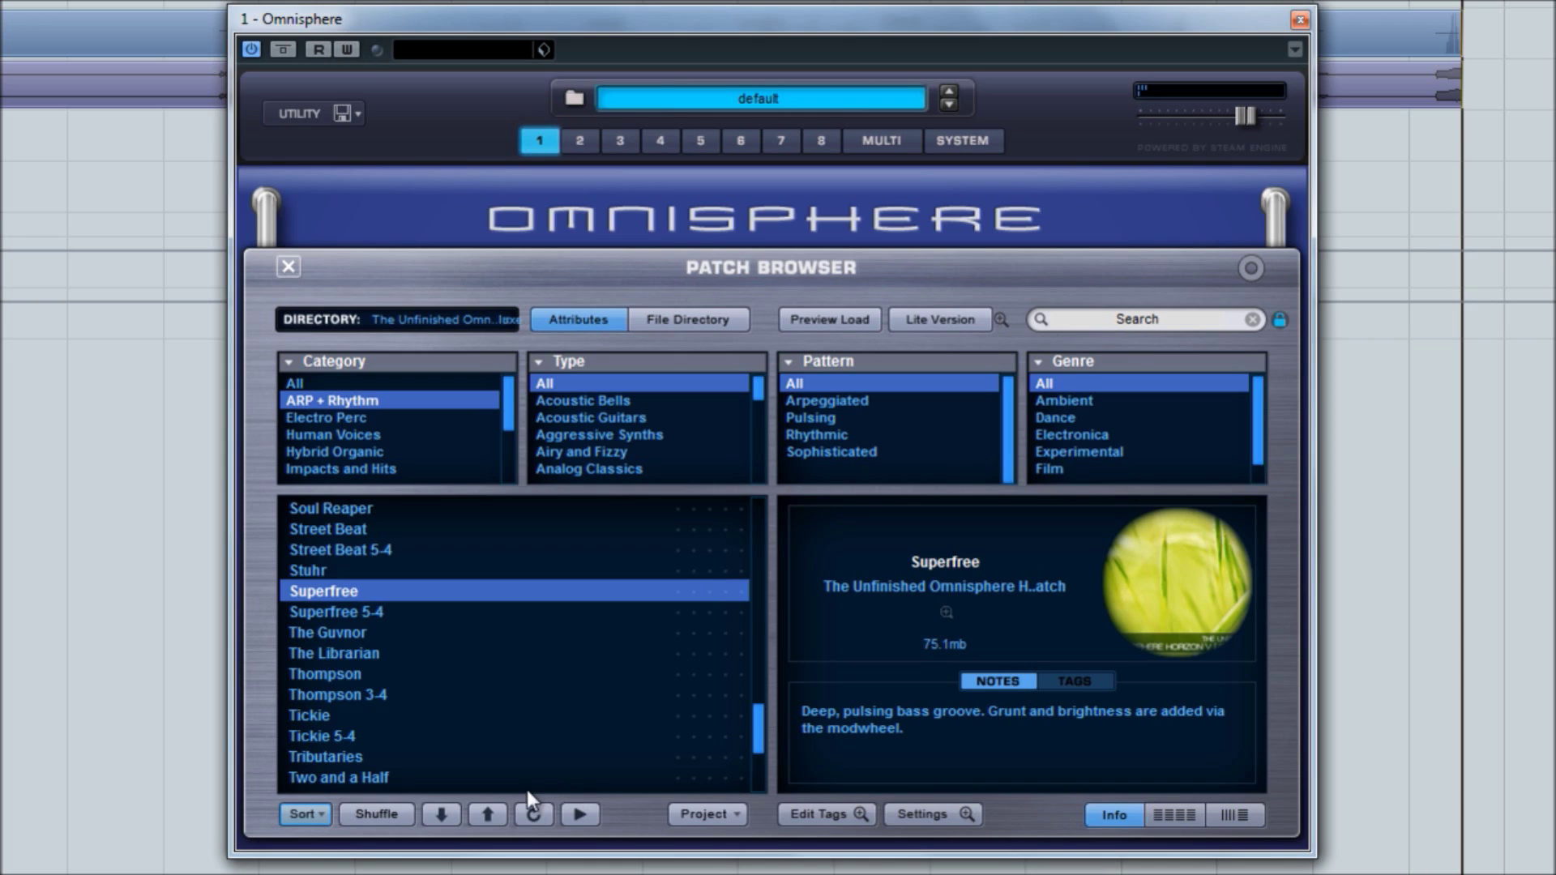
{"action": "left_click", "coordinate": [438, 815]}
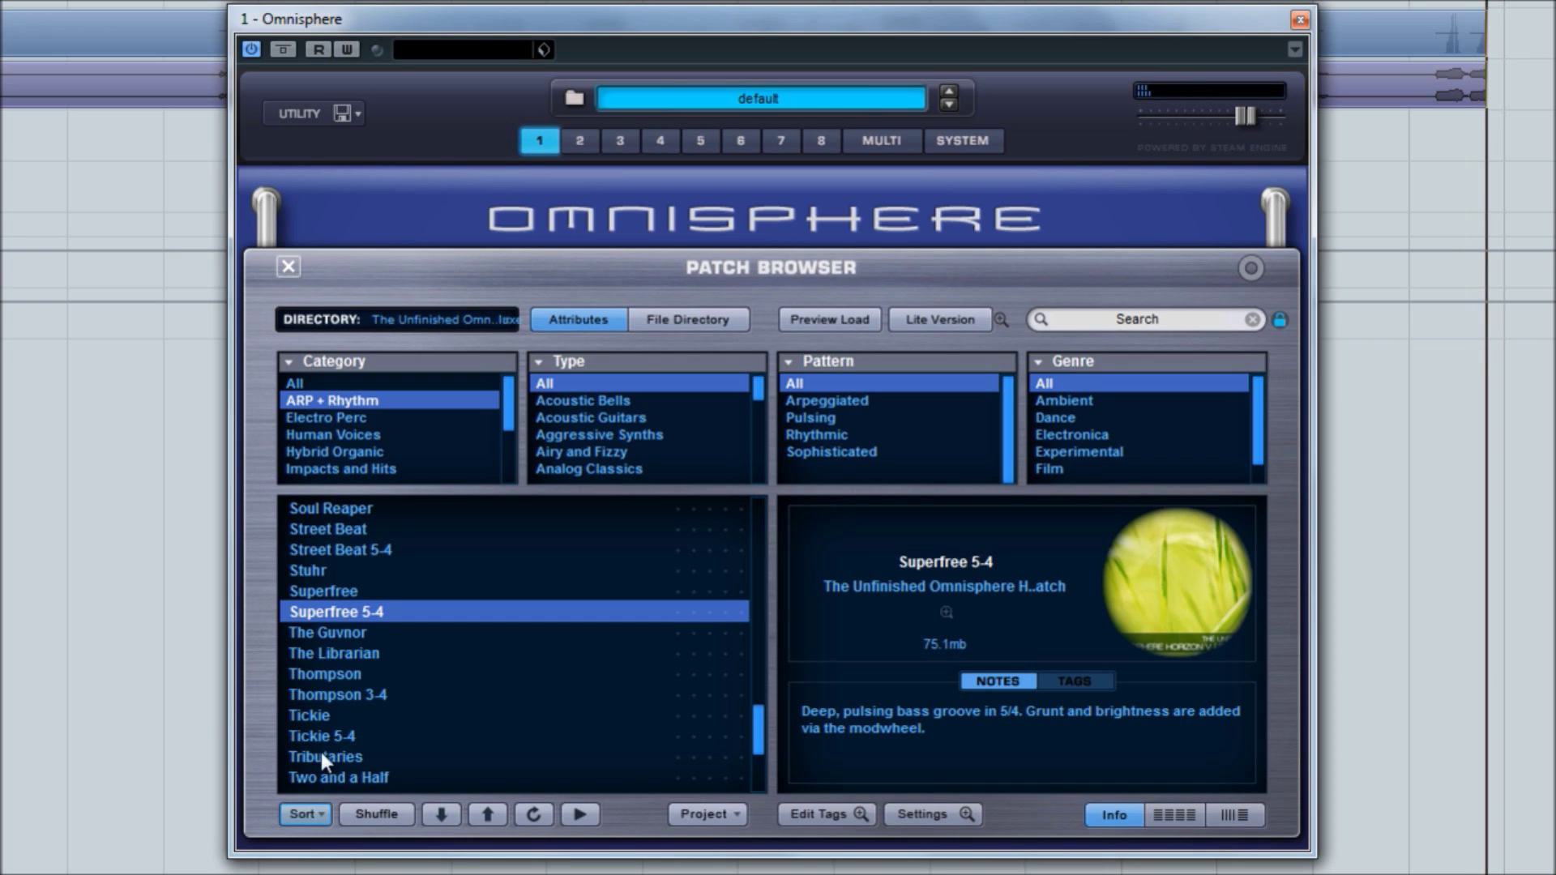
{"action": "left_click", "coordinate": [353, 655]}
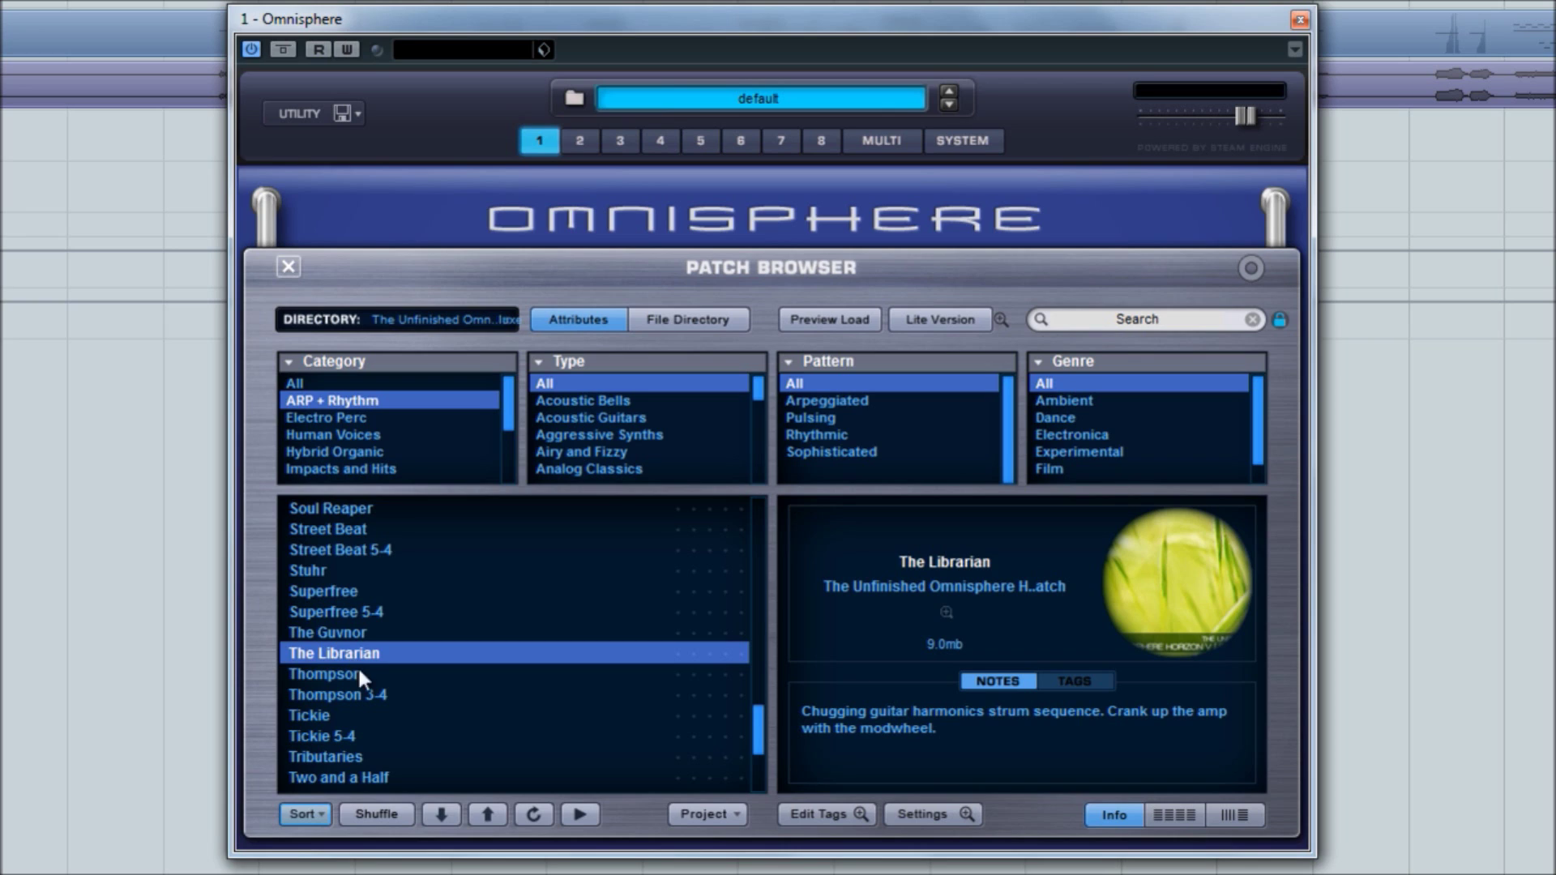
{"action": "left_click", "coordinate": [341, 682]}
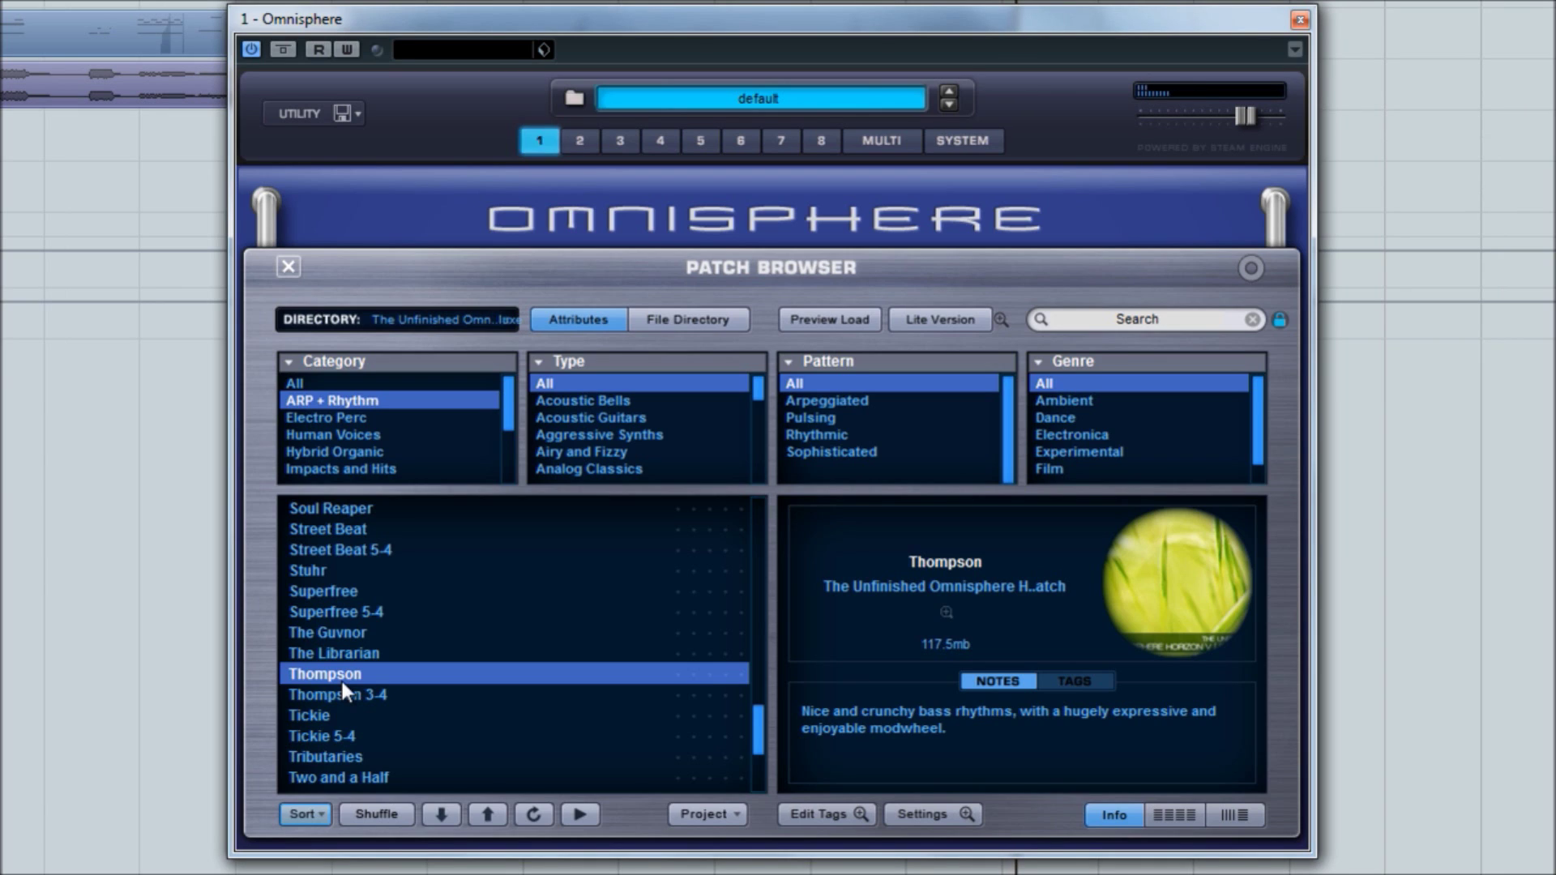
{"action": "left_click", "coordinate": [345, 755]}
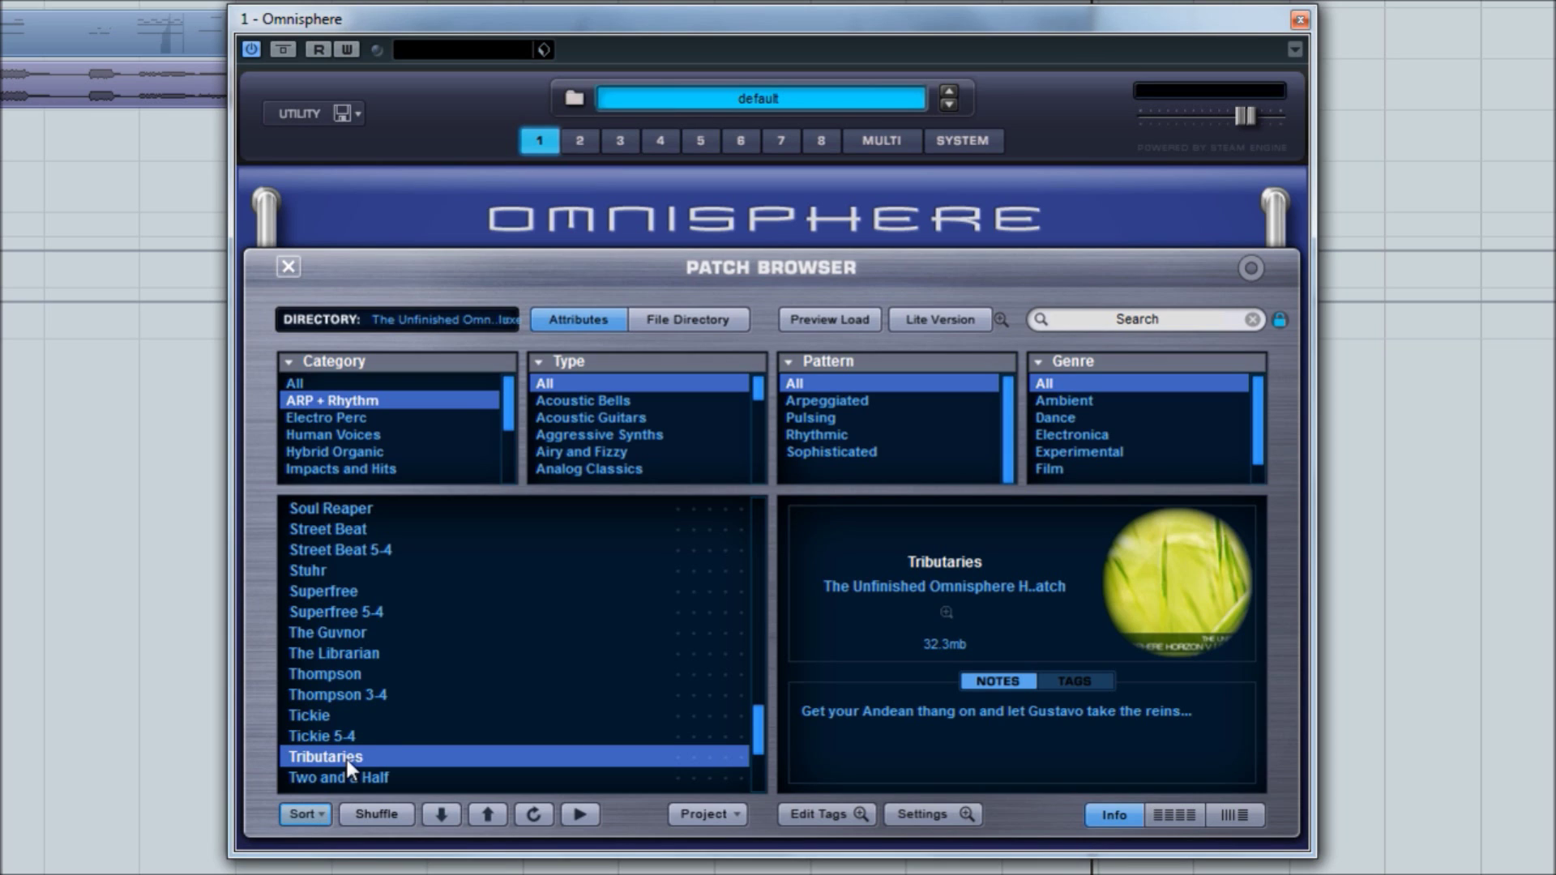
Step: Audition the patches Two and a Half B and West End near the end of the ARP + Rhythm list
{"action": "left_click_drag", "start_coordinate": [761, 732], "coordinate": [762, 762]}
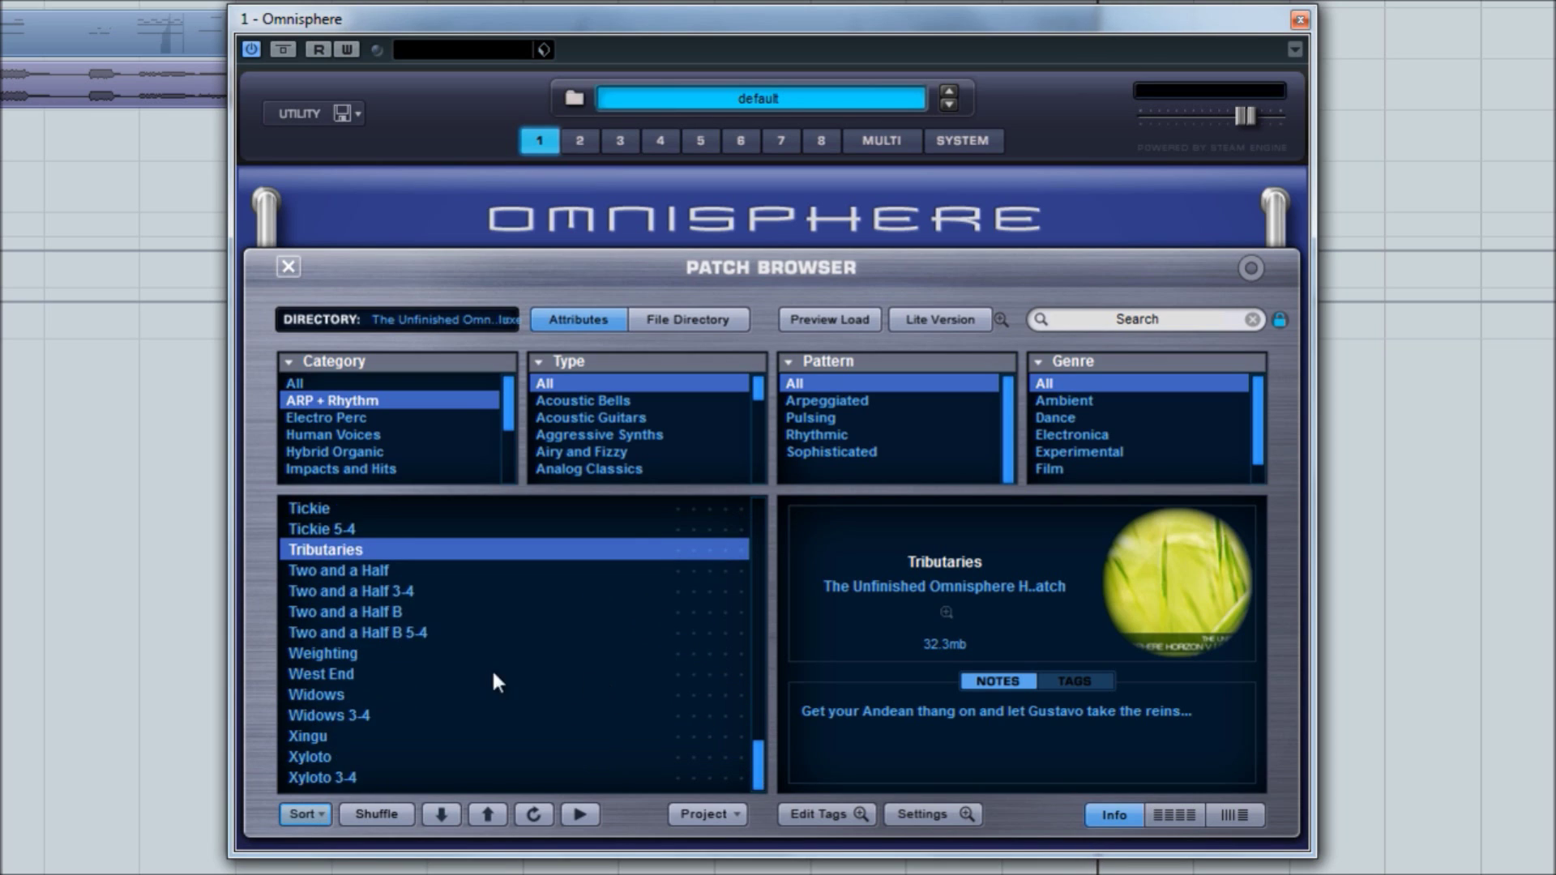
{"action": "left_click", "coordinate": [362, 619]}
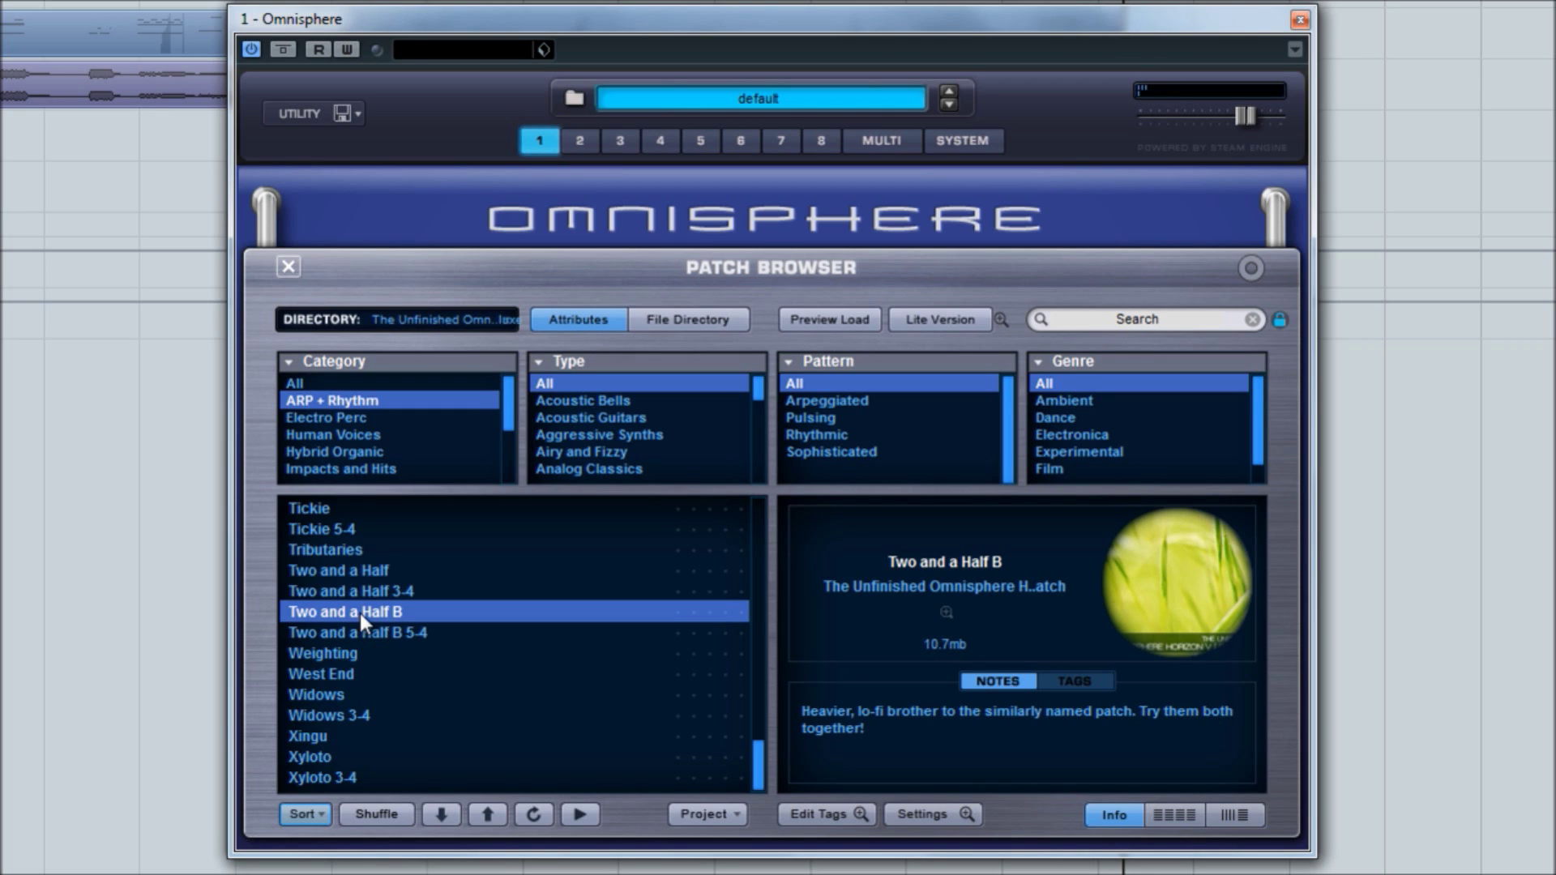
{"action": "left_click", "coordinate": [336, 671]}
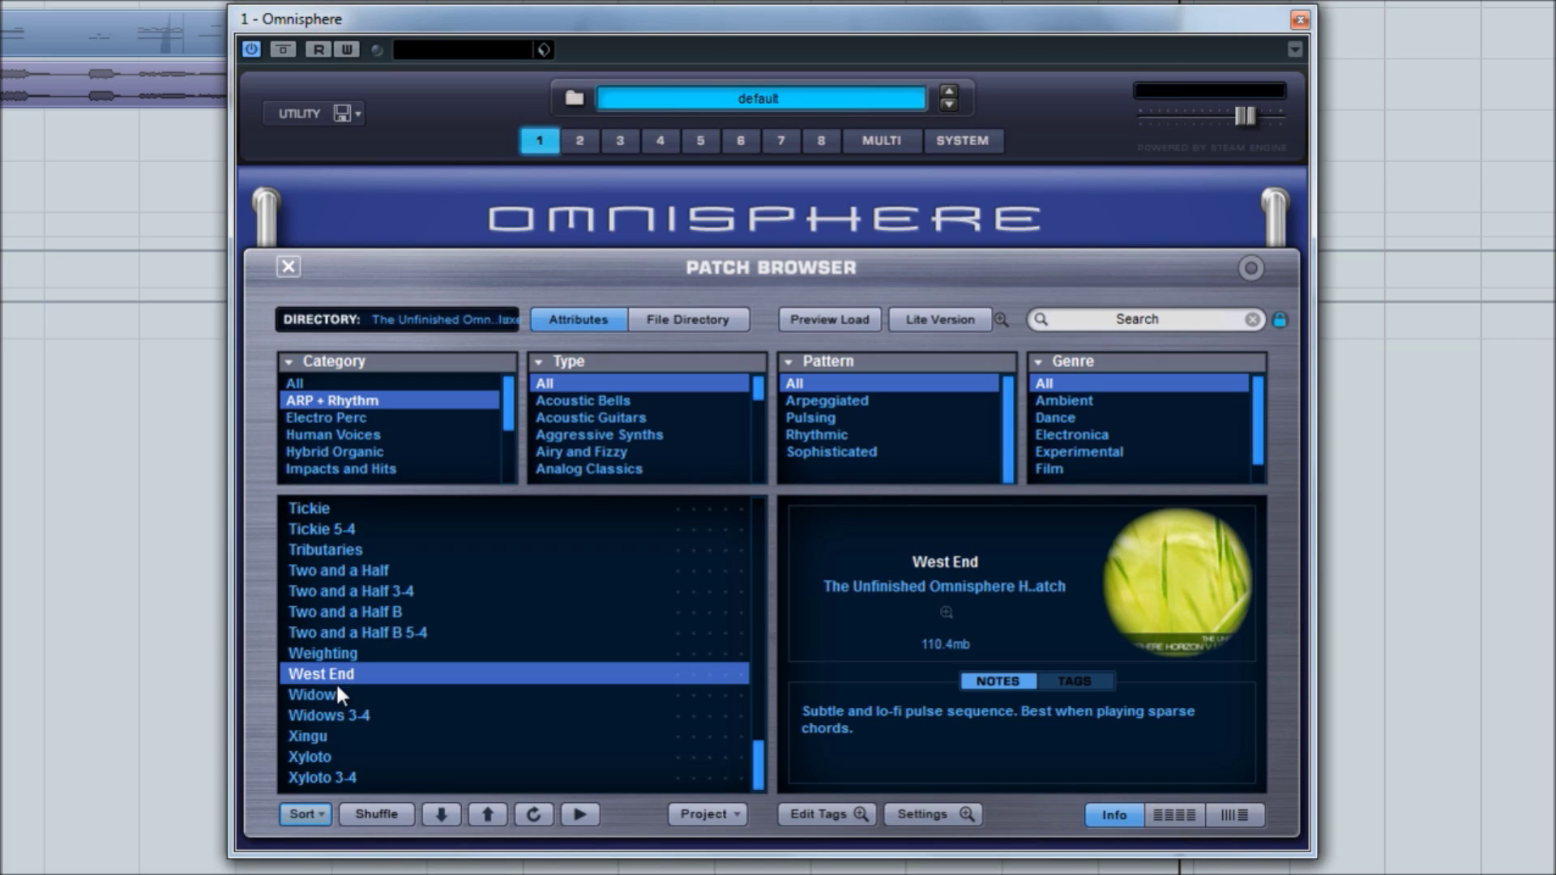
Step: Audition the last ARP + Rhythm patches Widows, Widows 3-4, Xingu and Xyloto
{"action": "left_click", "coordinate": [381, 693]}
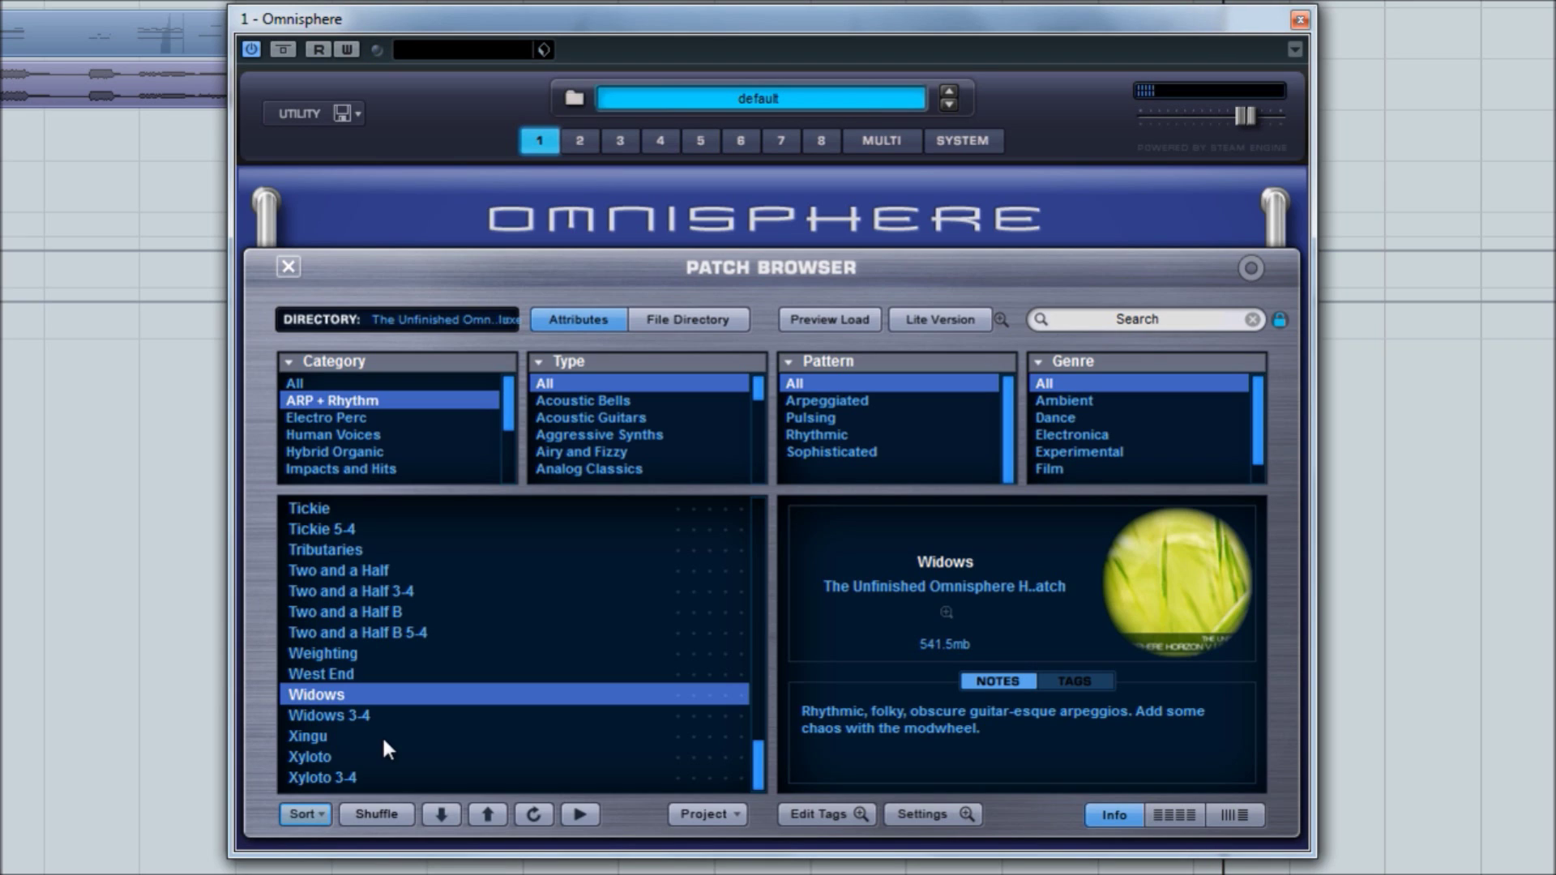
{"action": "left_click", "coordinate": [334, 716]}
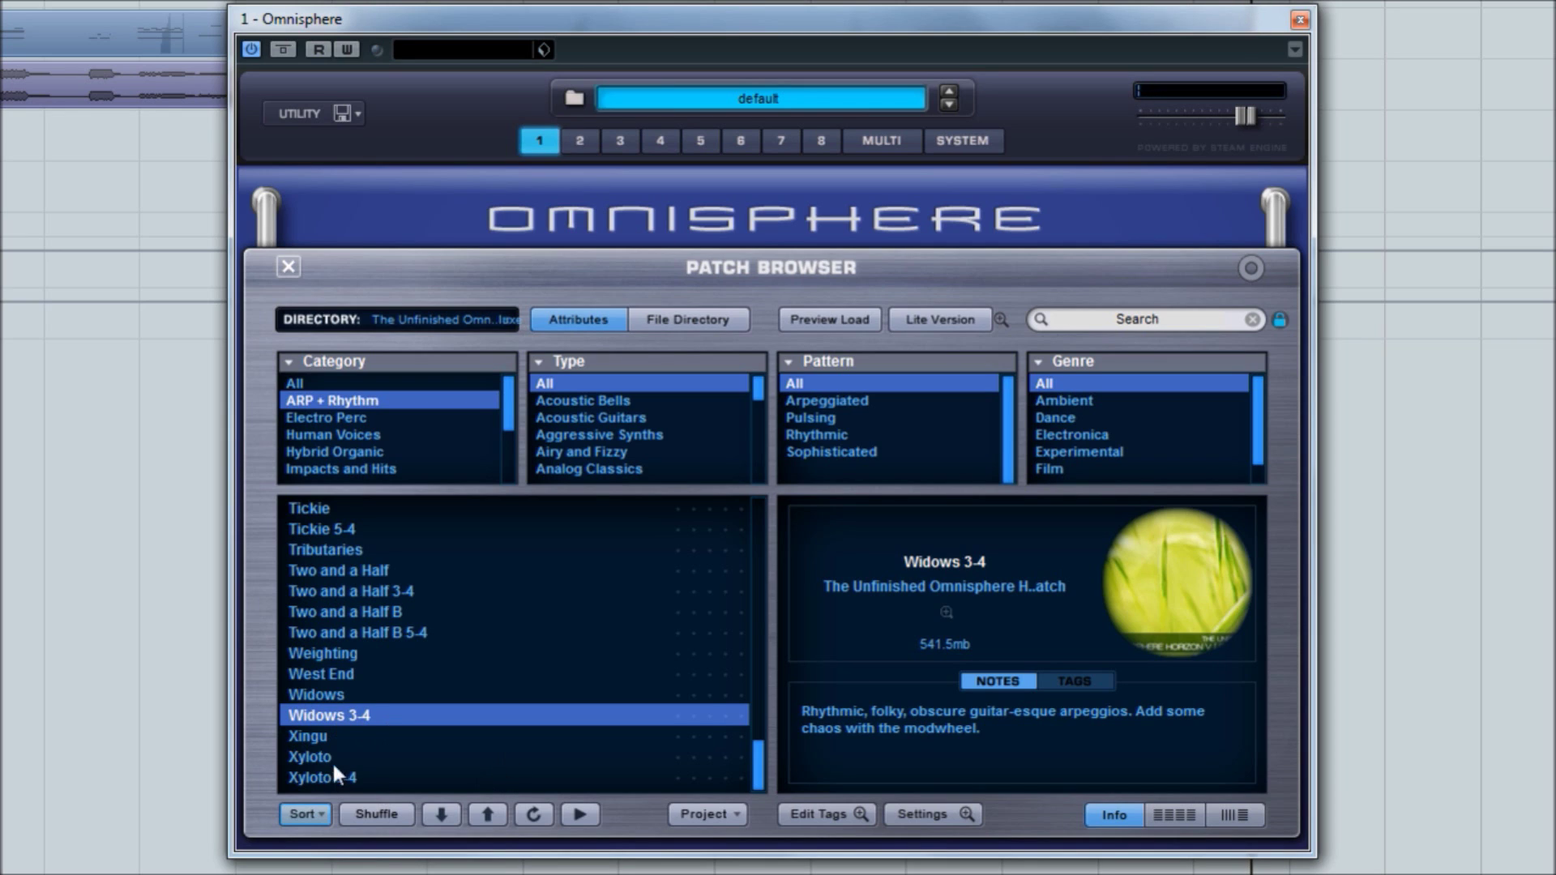
{"action": "left_click", "coordinate": [322, 740]}
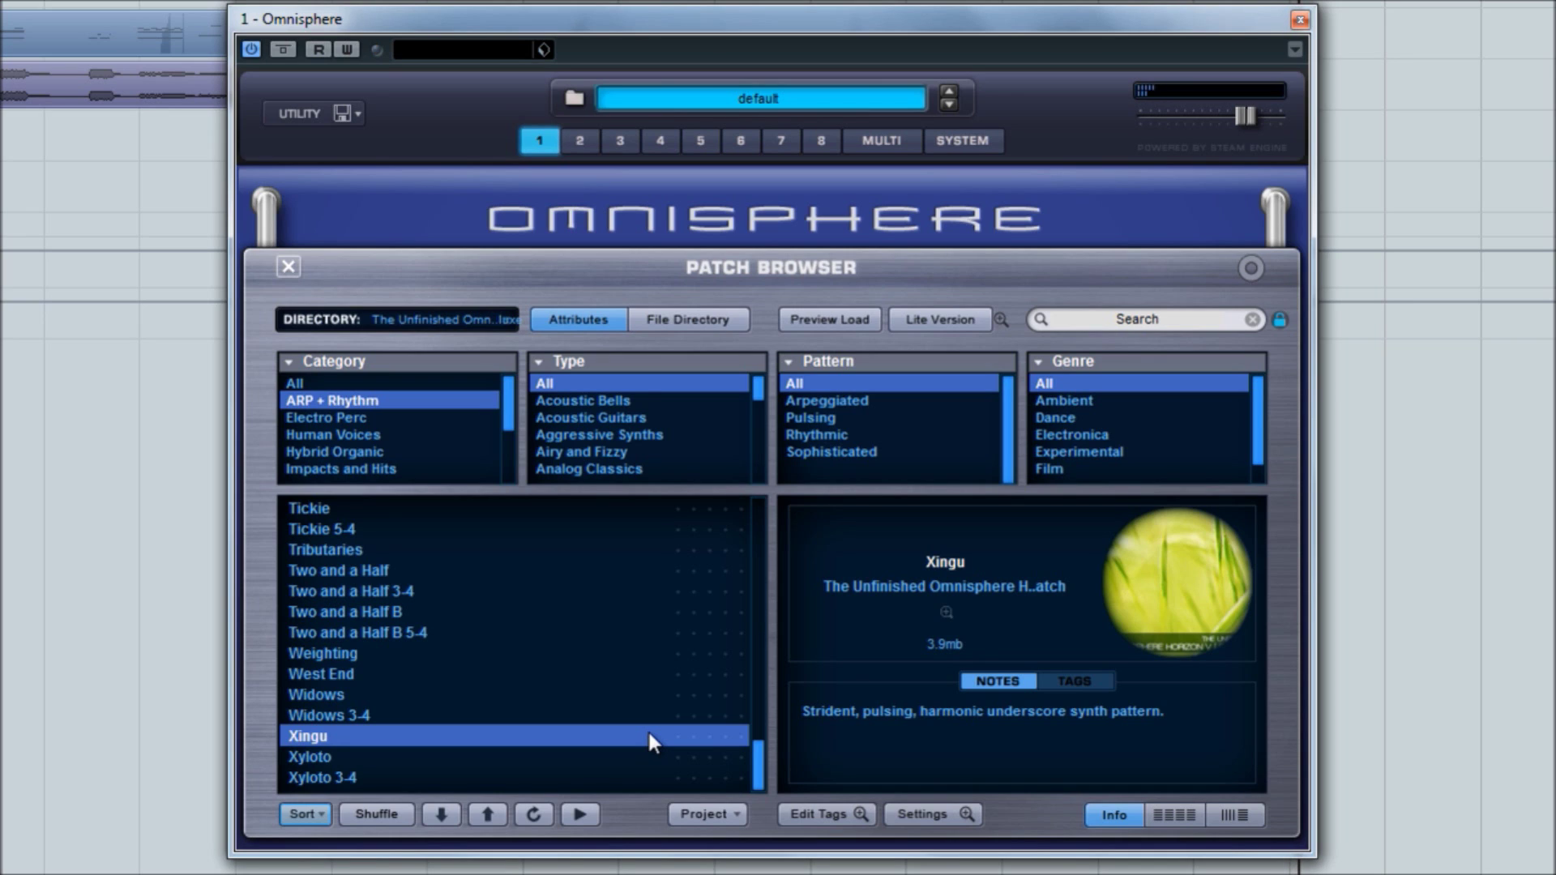
{"action": "left_click", "coordinate": [316, 756]}
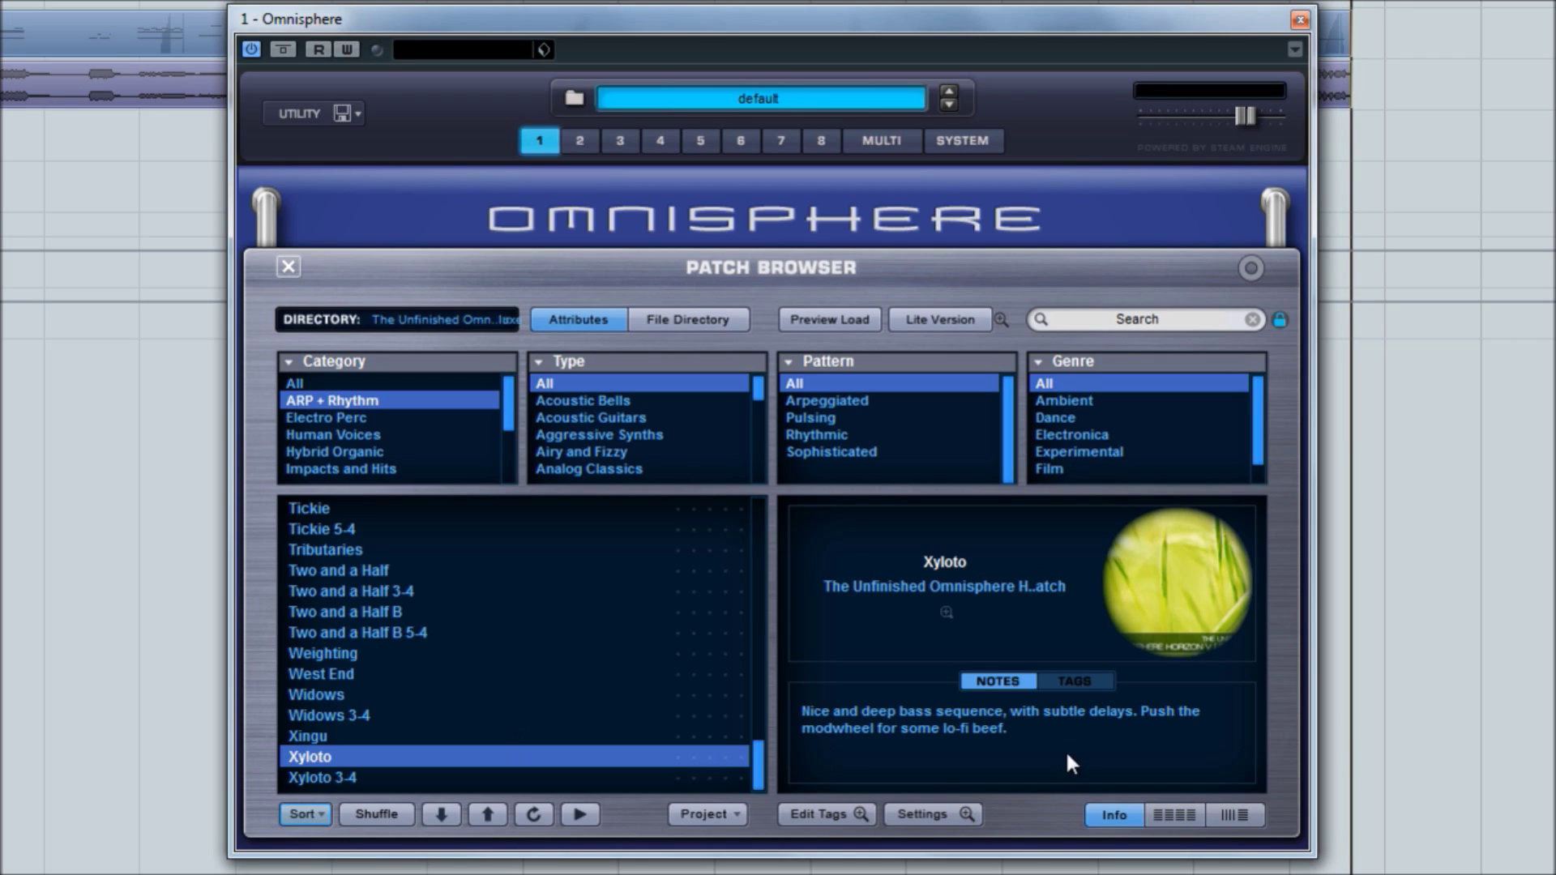
Step: Return to the earlier ARP + Rhythm patches and load Demokratika and Donjii in turn
{"action": "left_click_drag", "start_coordinate": [752, 747], "coordinate": [757, 547]}
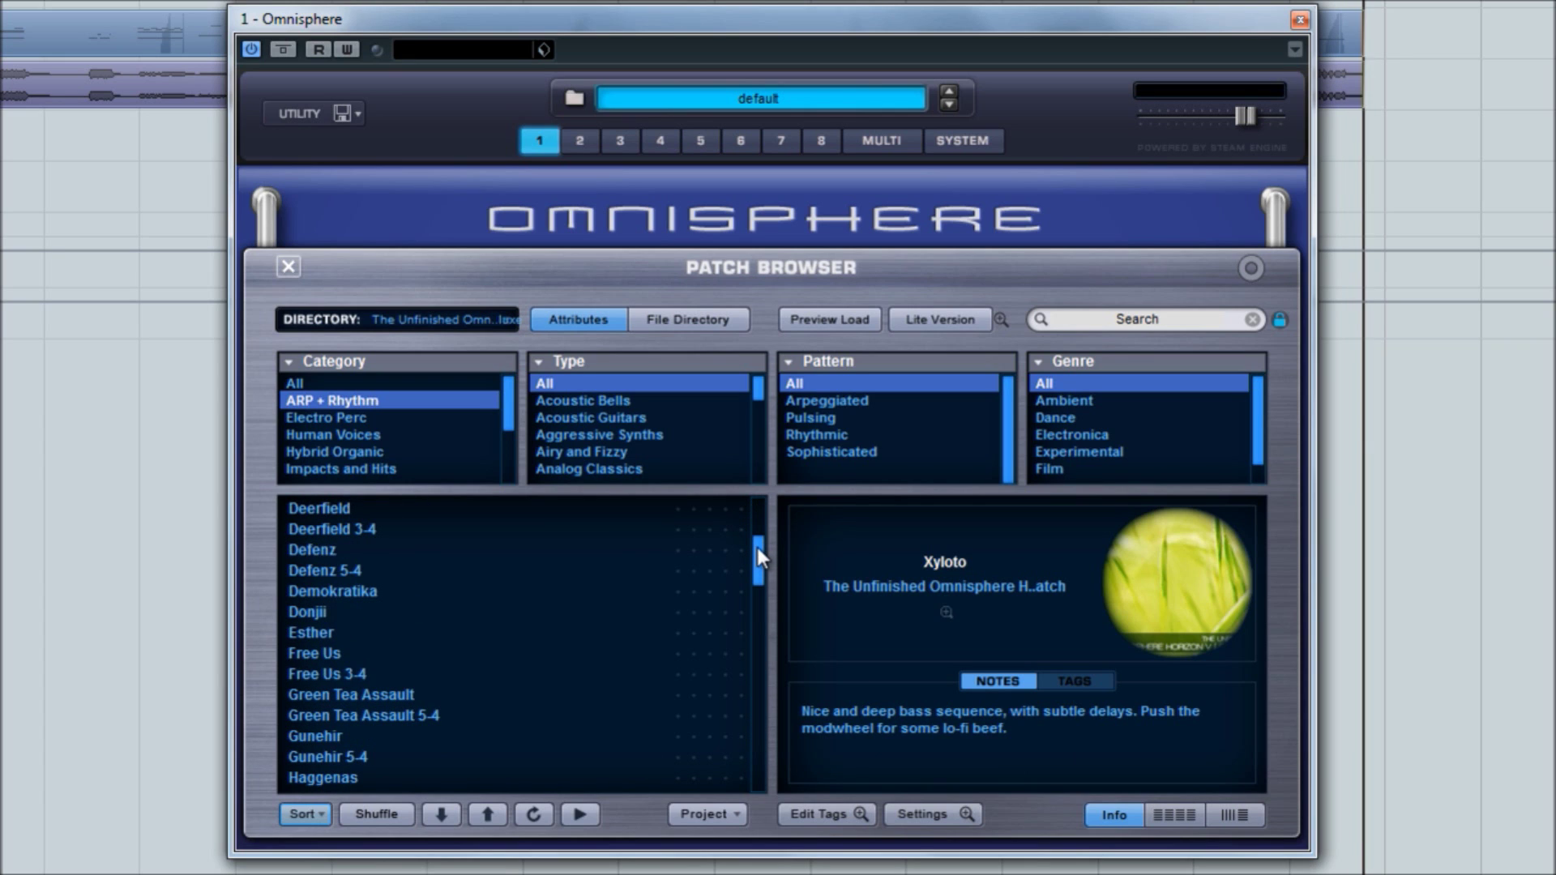
{"action": "left_click_drag", "start_coordinate": [757, 549], "coordinate": [757, 552]}
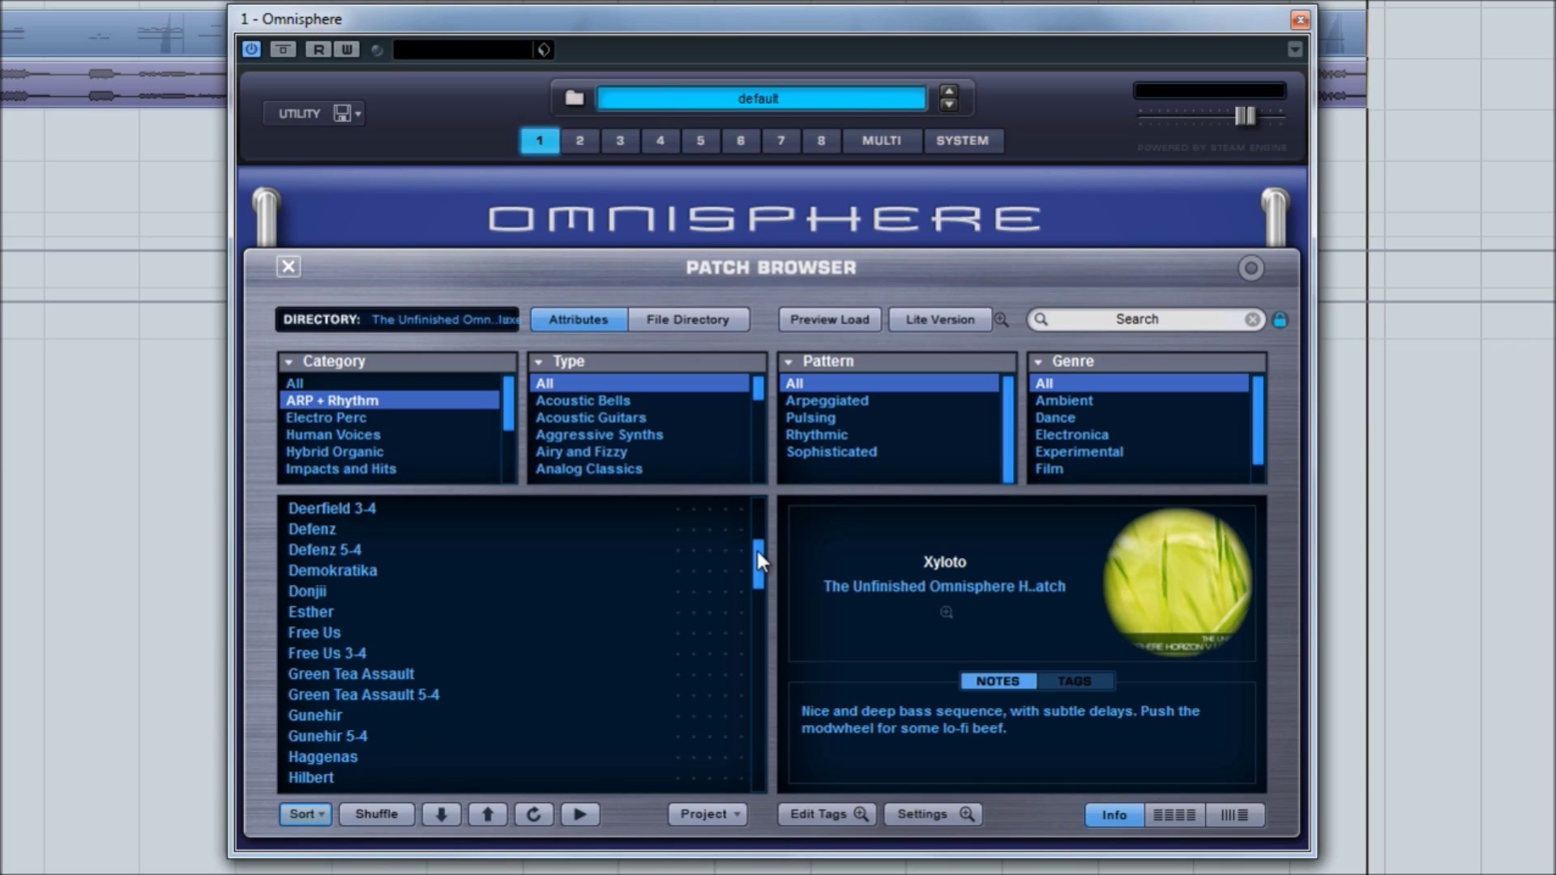
{"action": "left_click", "coordinate": [312, 572]}
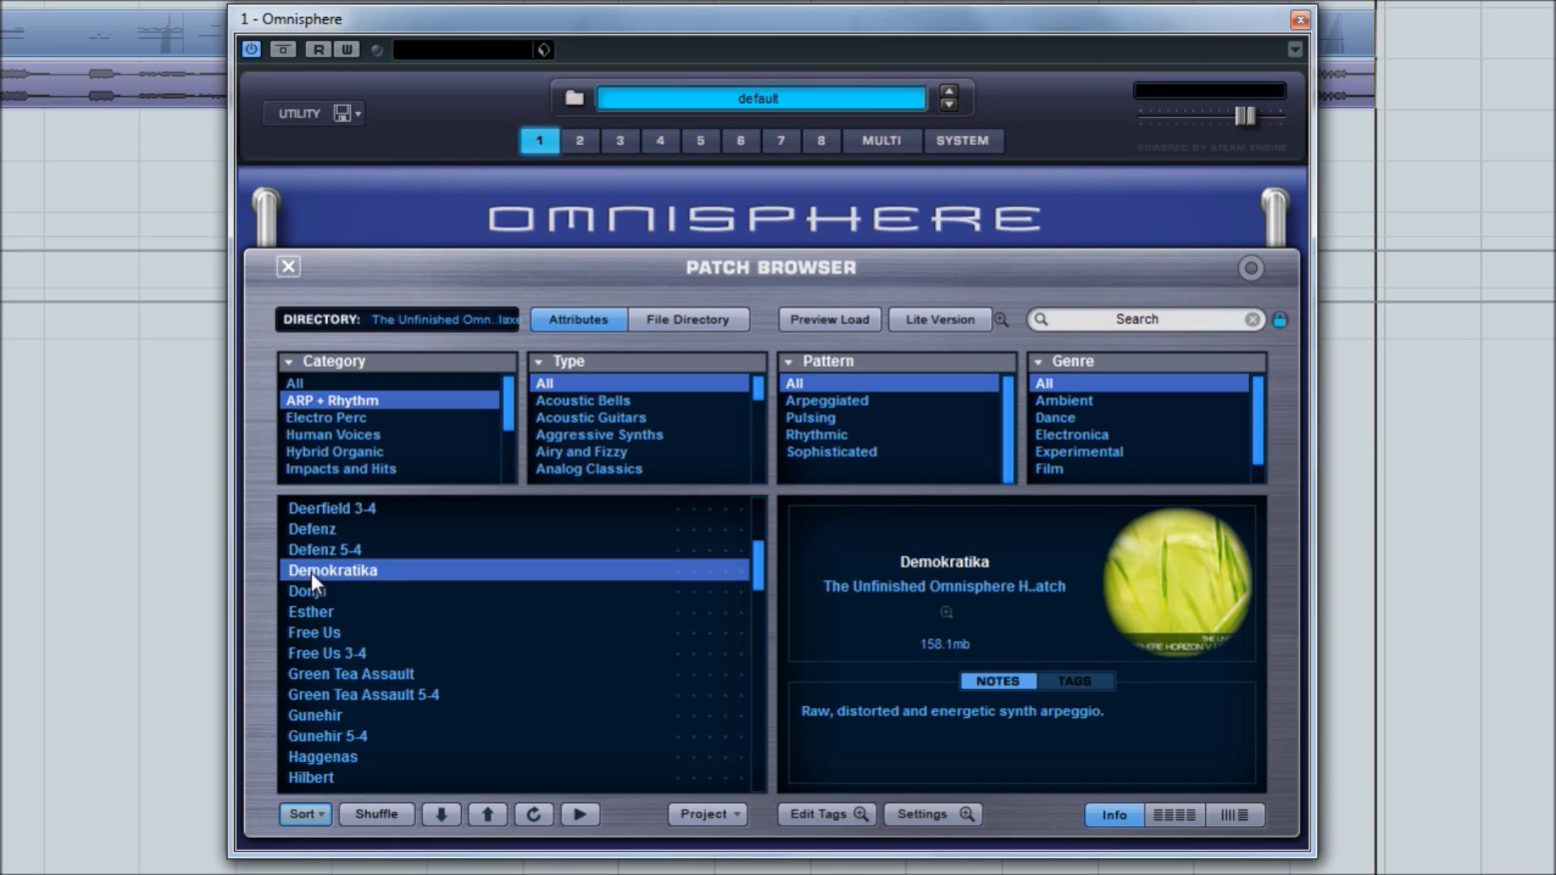
{"action": "left_click", "coordinate": [312, 591]}
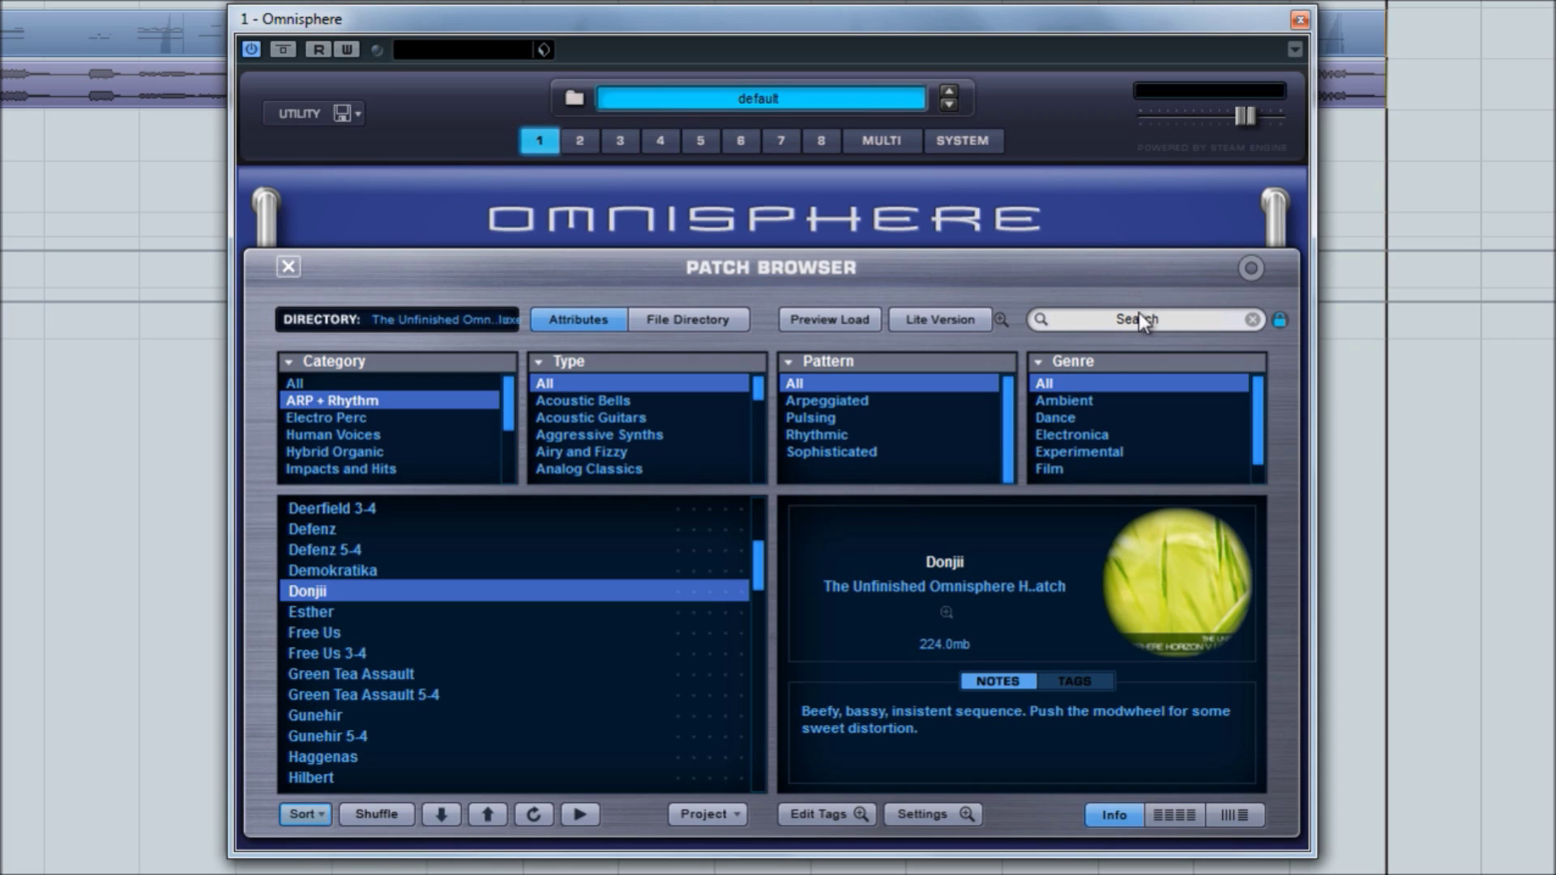
Step: Filter the ARP + Rhythm patches by the Ambient genre, audition Community, Deerfield and Haggenas, and reset the genre to All
{"action": "left_click", "coordinate": [1069, 397]}
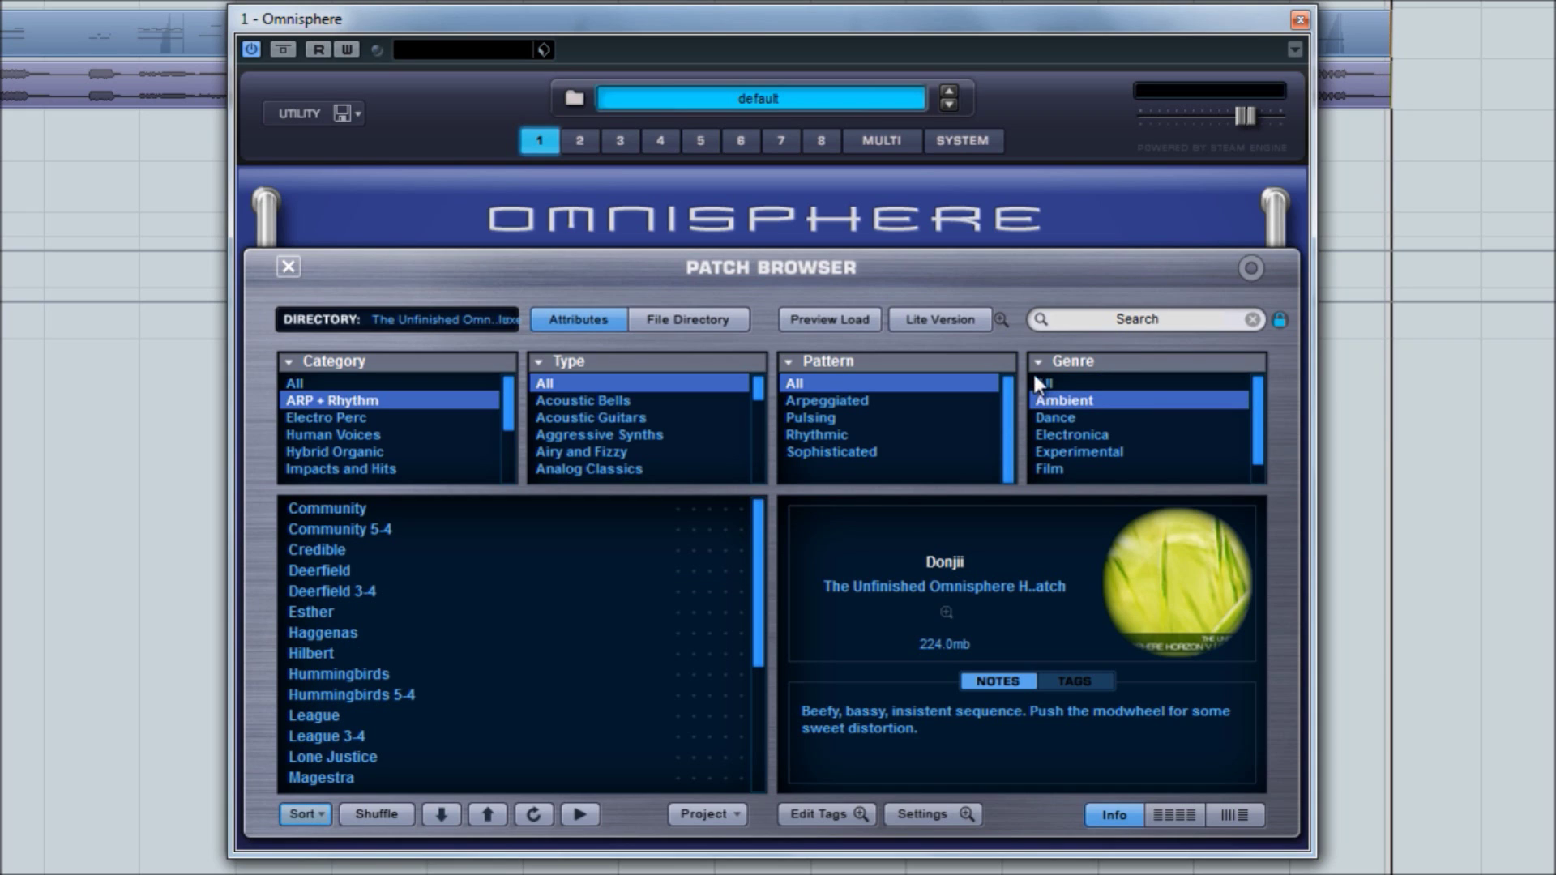
{"action": "left_click", "coordinate": [329, 499]}
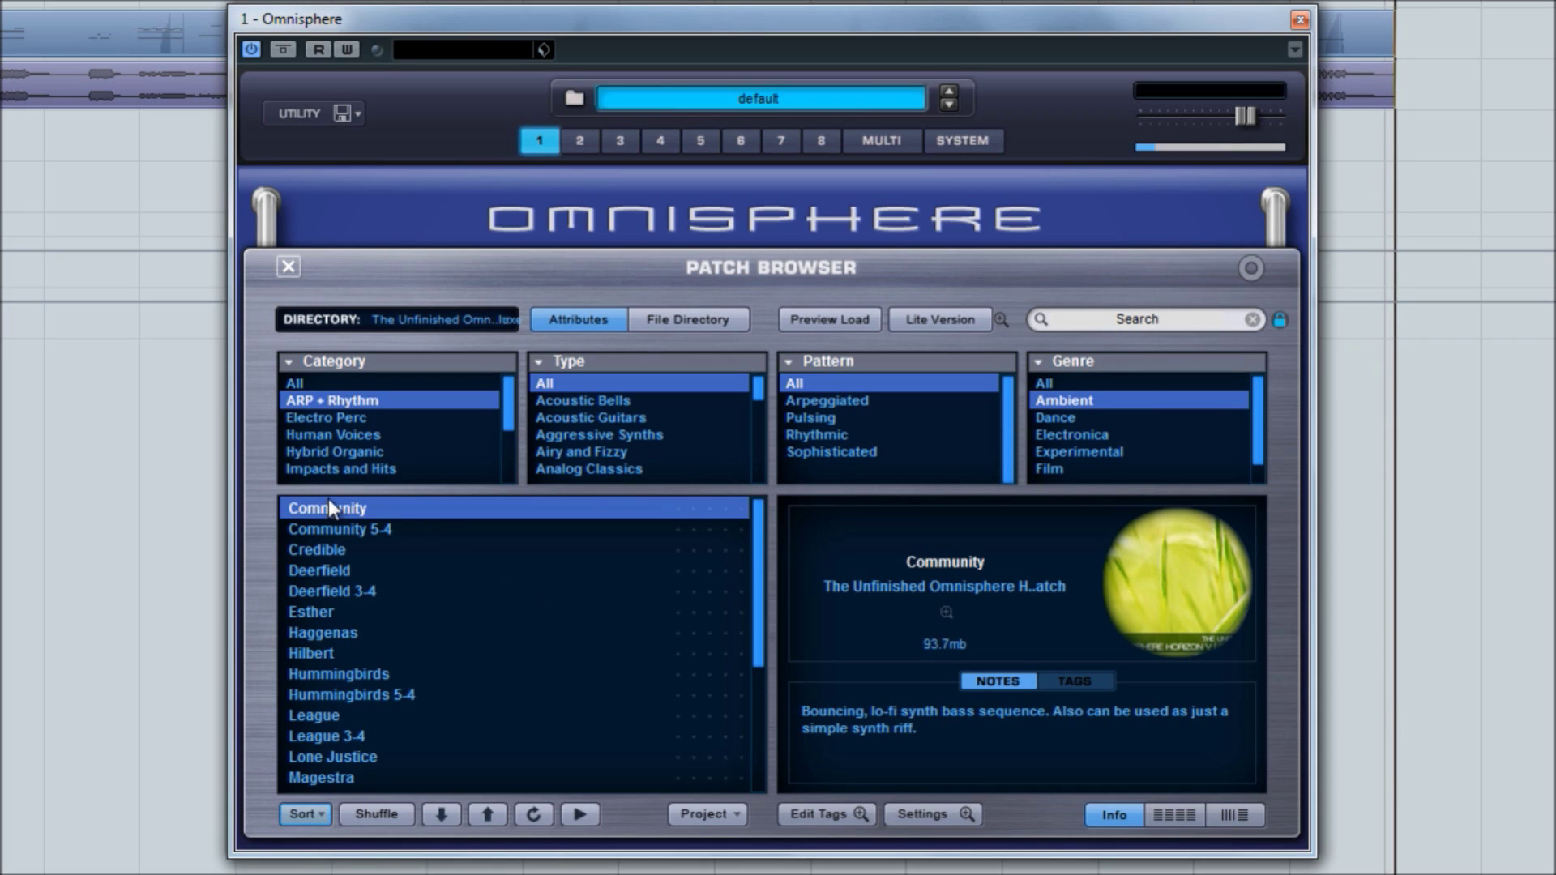
{"action": "left_click", "coordinate": [333, 566]}
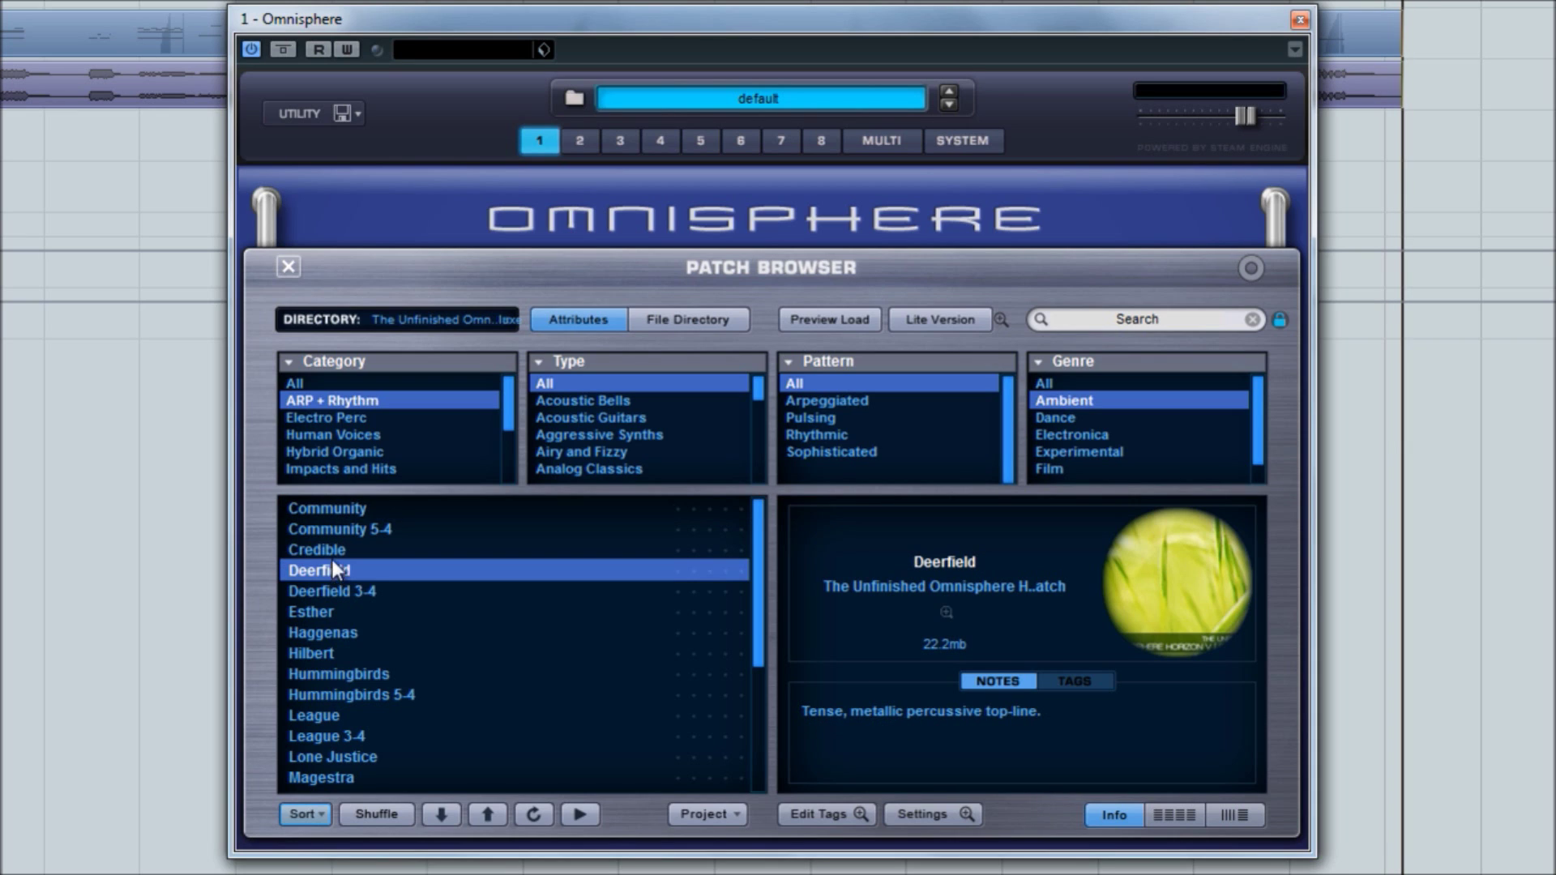
{"action": "left_click", "coordinate": [338, 633]}
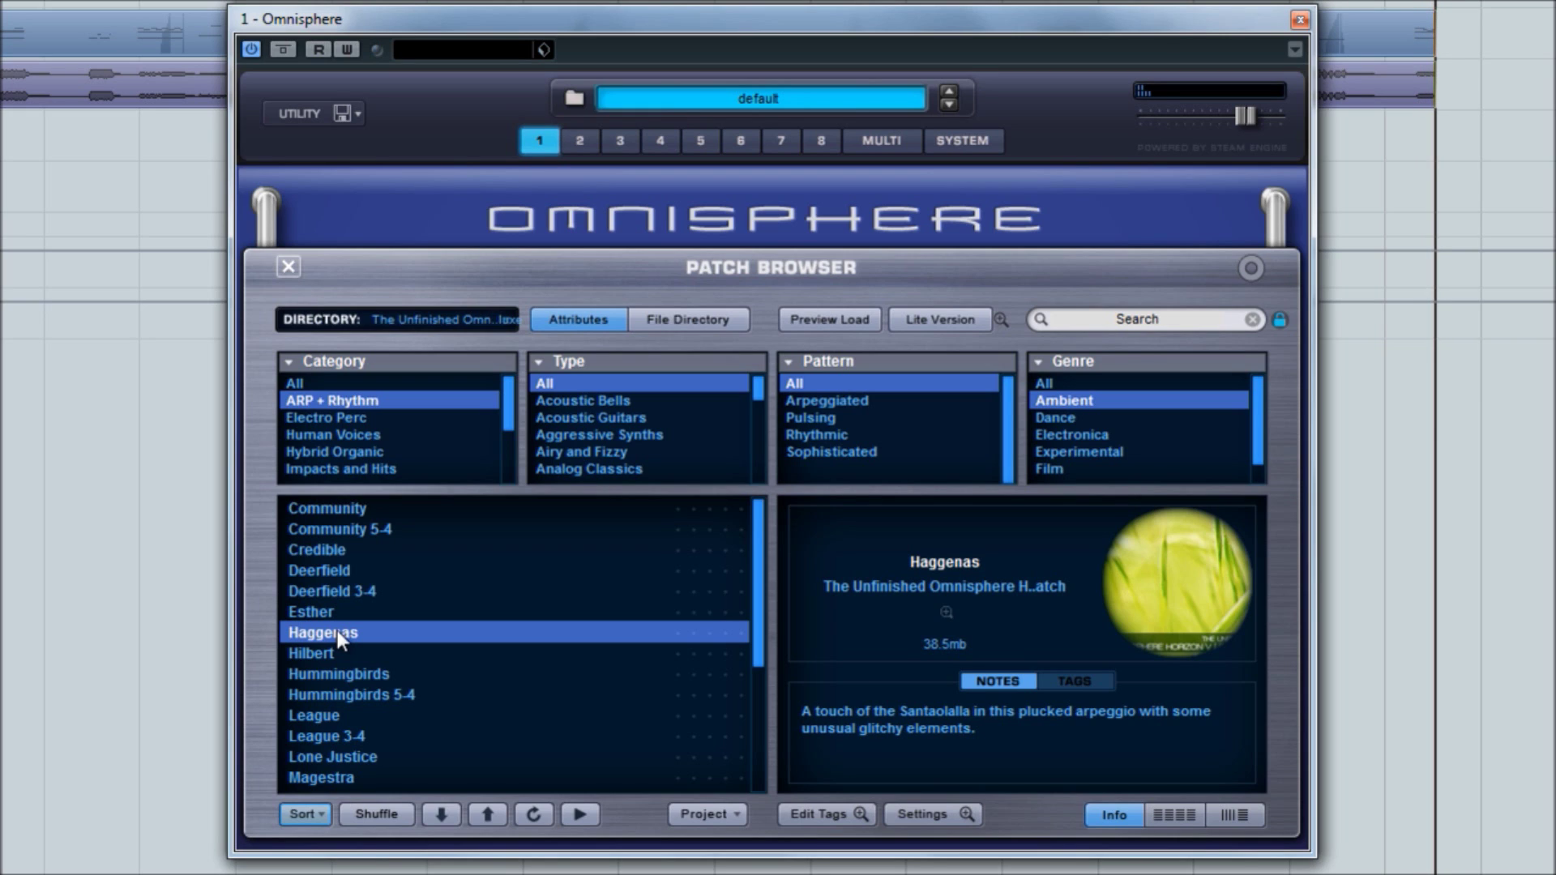
{"action": "left_click", "coordinate": [1057, 385]}
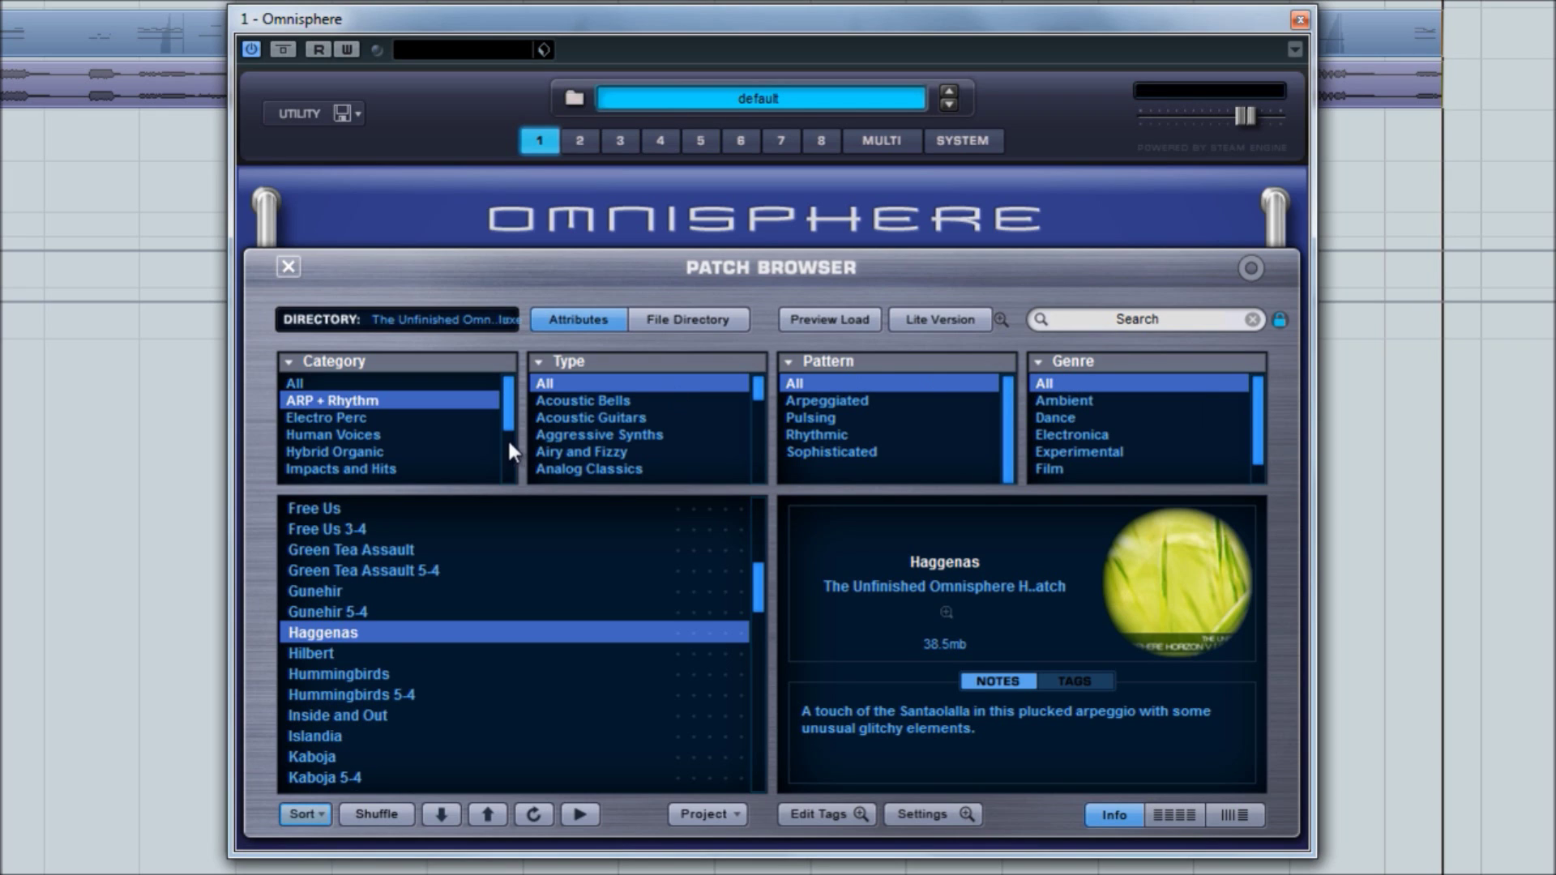
Step: Show the Electro Perc category and audition Fvalhalla, Outside In, Roobois and Threepio
{"action": "left_click", "coordinate": [404, 417]}
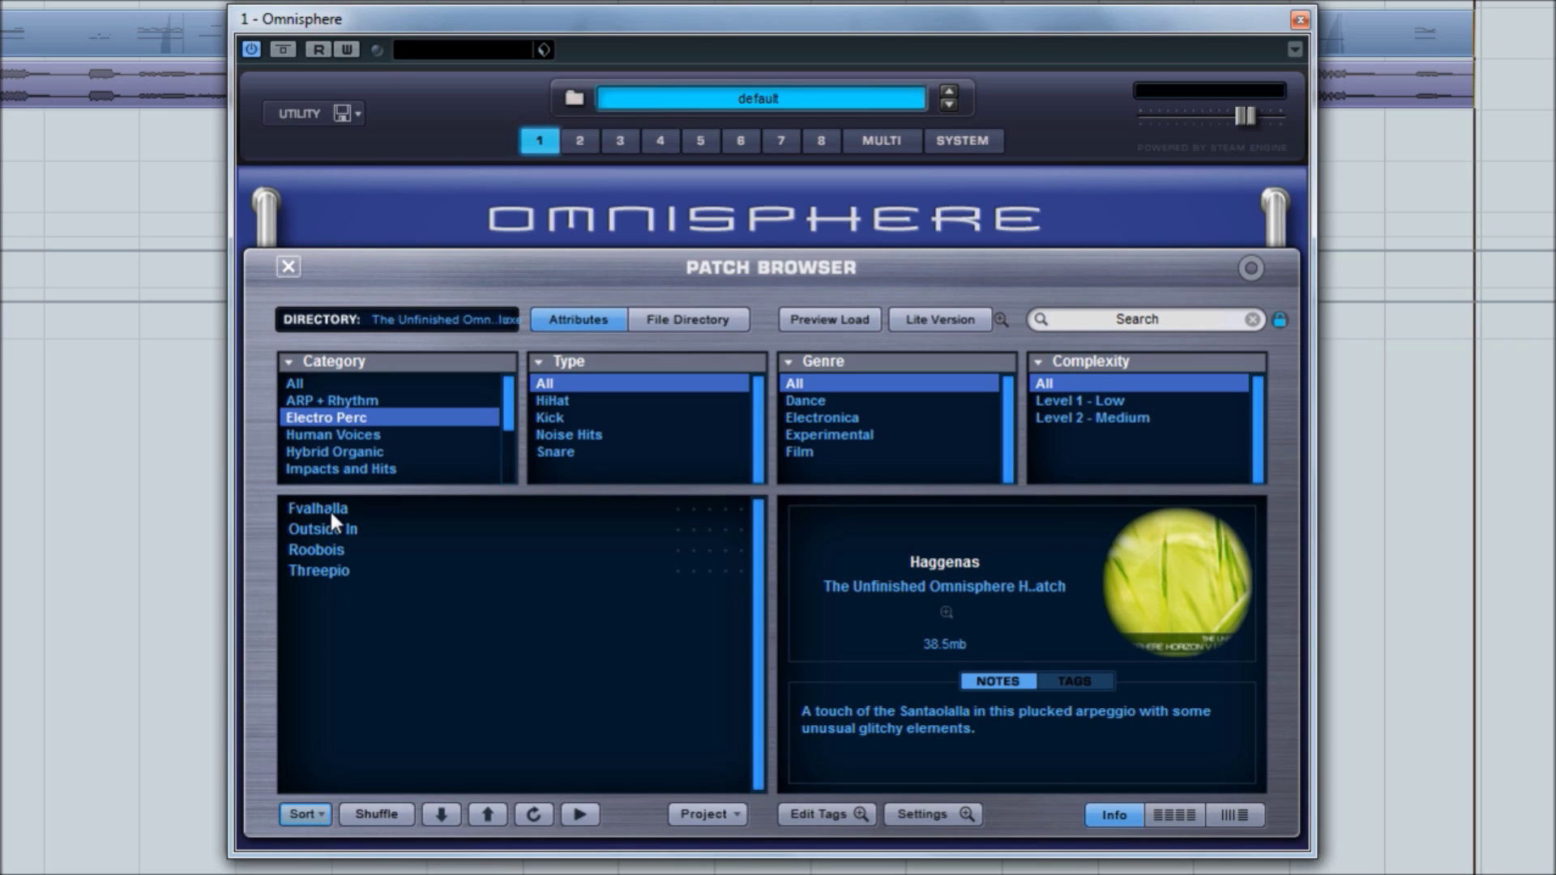
{"action": "left_click", "coordinate": [332, 514]}
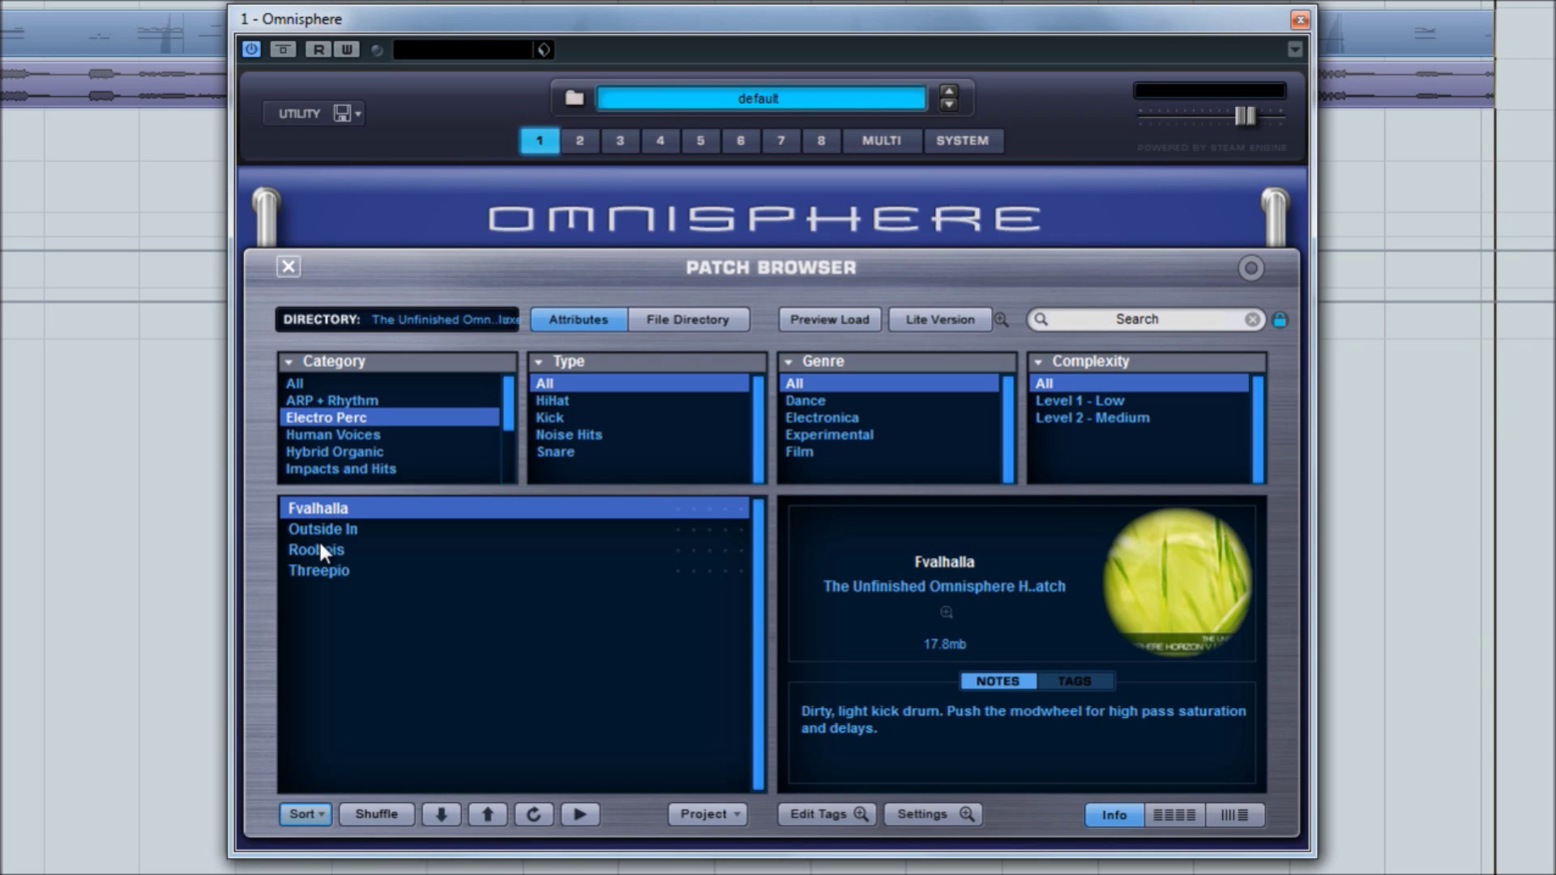
{"action": "left_click", "coordinate": [319, 533]}
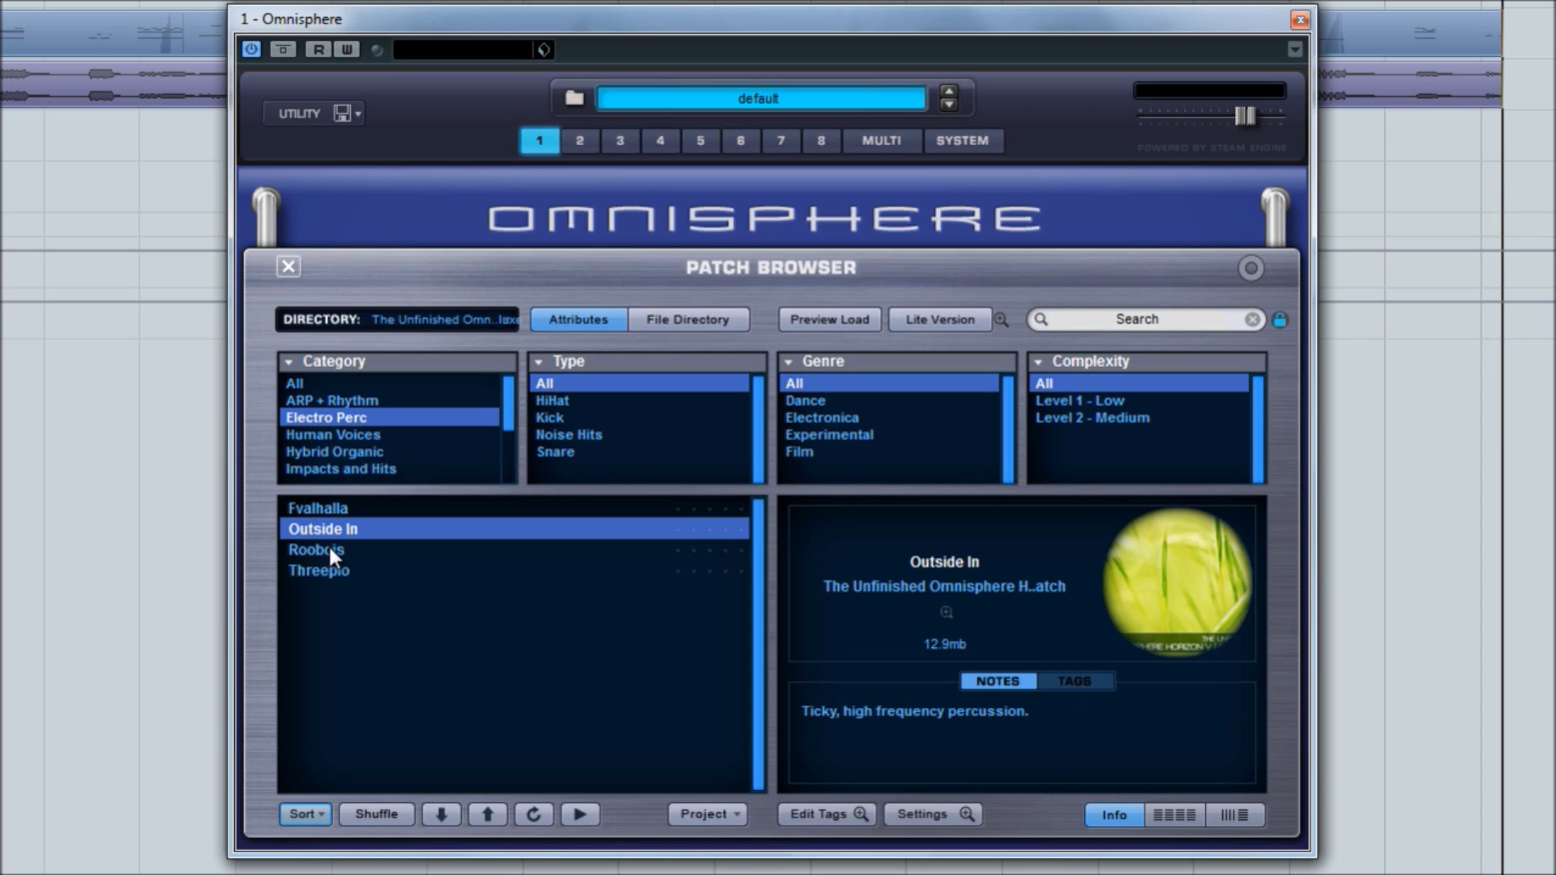
{"action": "left_click", "coordinate": [328, 546]}
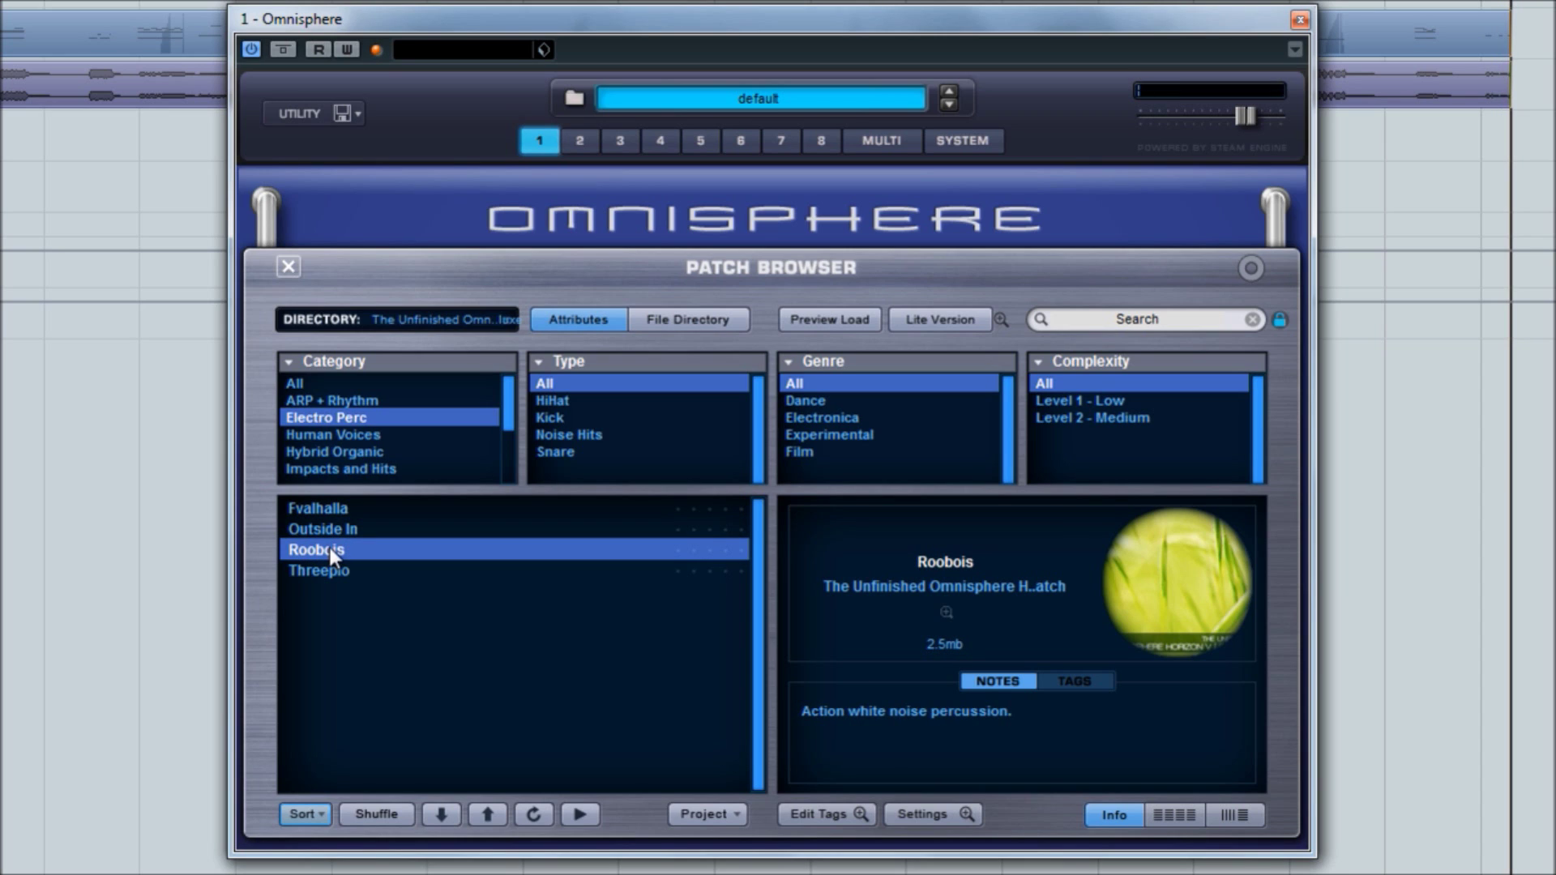
{"action": "left_click", "coordinate": [334, 571]}
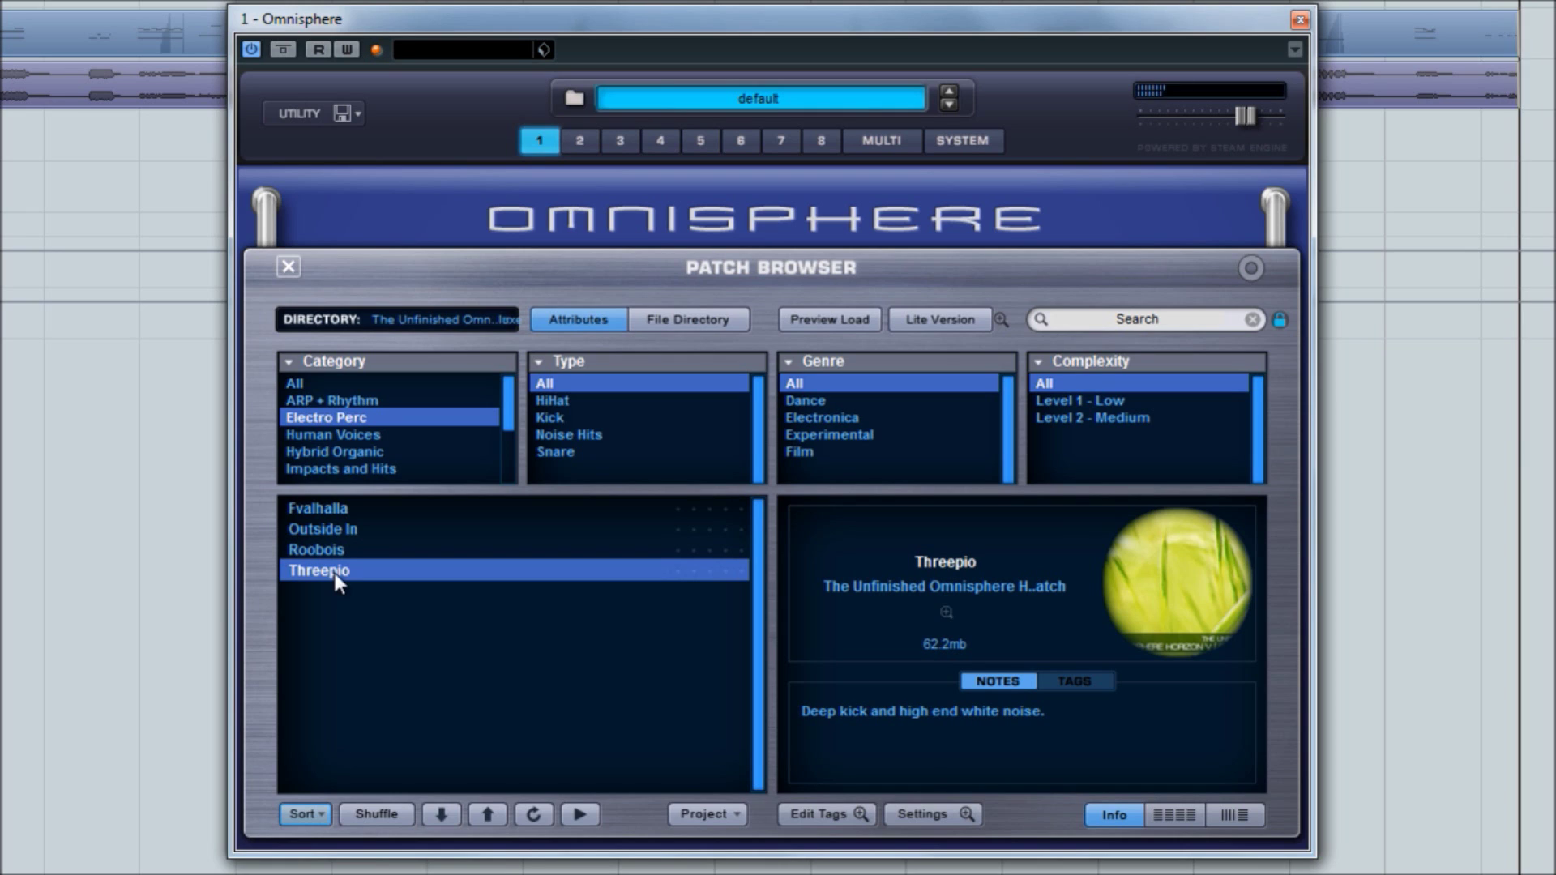
Step: Show the Human Voices category and audition its patches Emulsifier and Lecithin
{"action": "left_click", "coordinate": [372, 438]}
{"action": "left_click", "coordinate": [348, 511]}
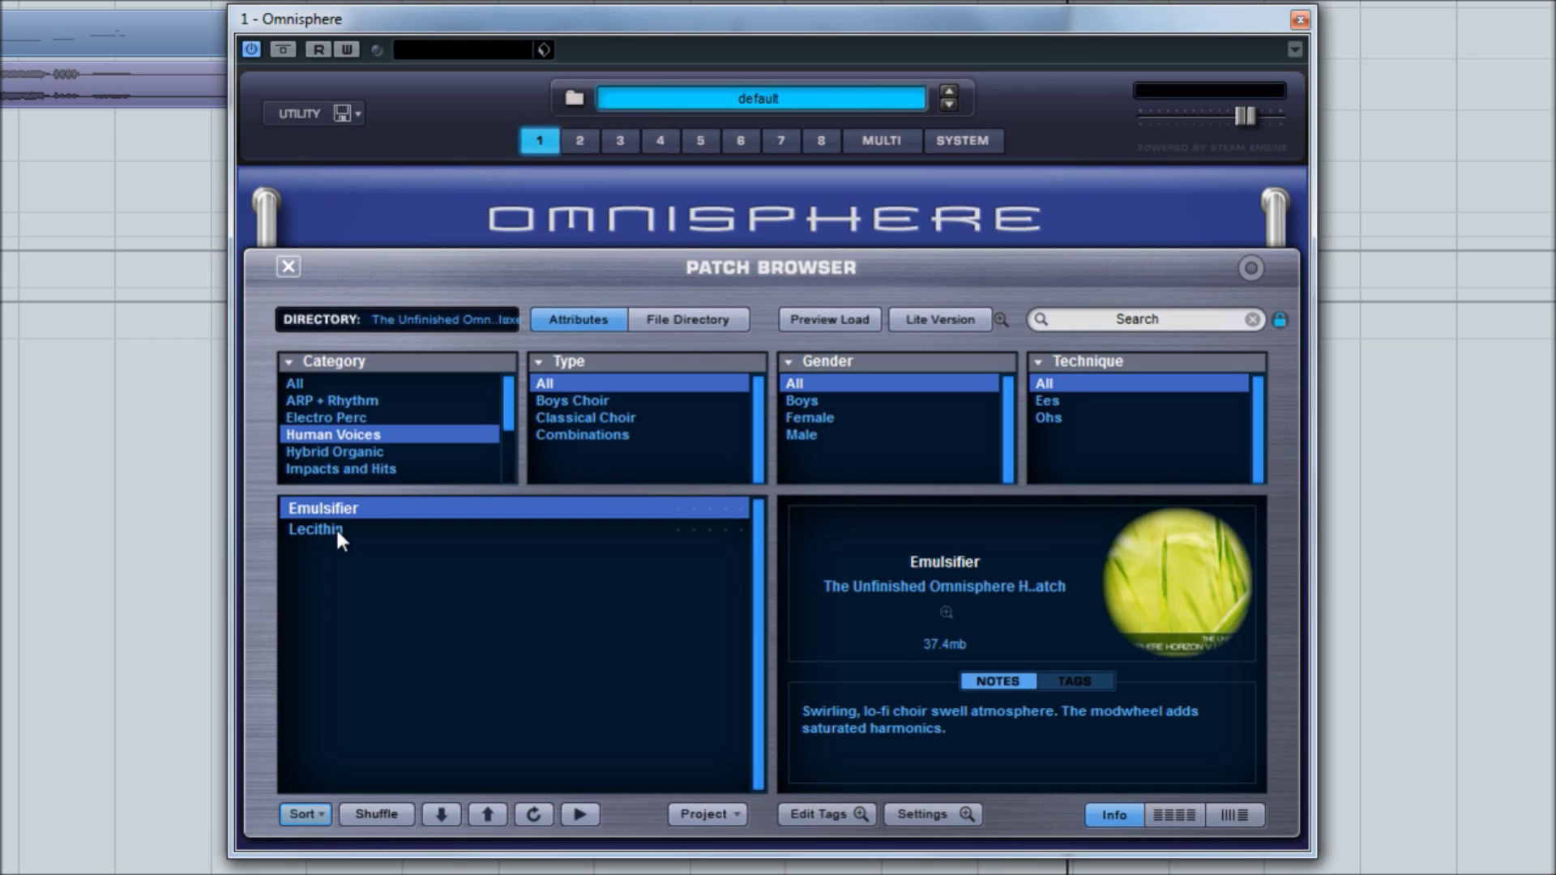
{"action": "left_click", "coordinate": [336, 529]}
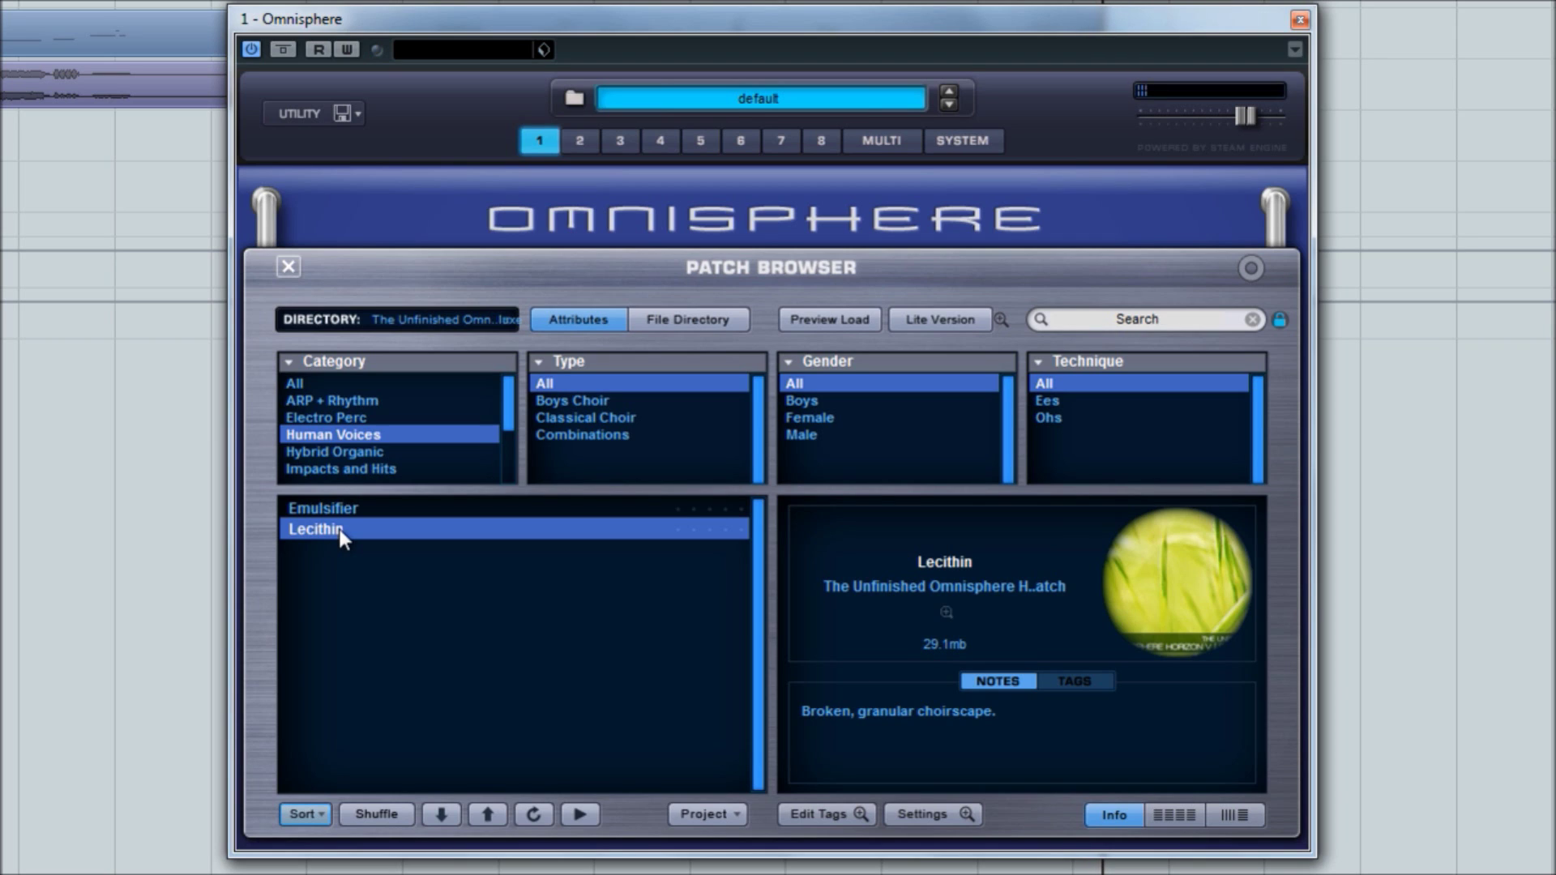
Step: Show the Hybrid Organic category and audition Early Wars, Lolitania, Nectarius and Separation
{"action": "left_click", "coordinate": [353, 452]}
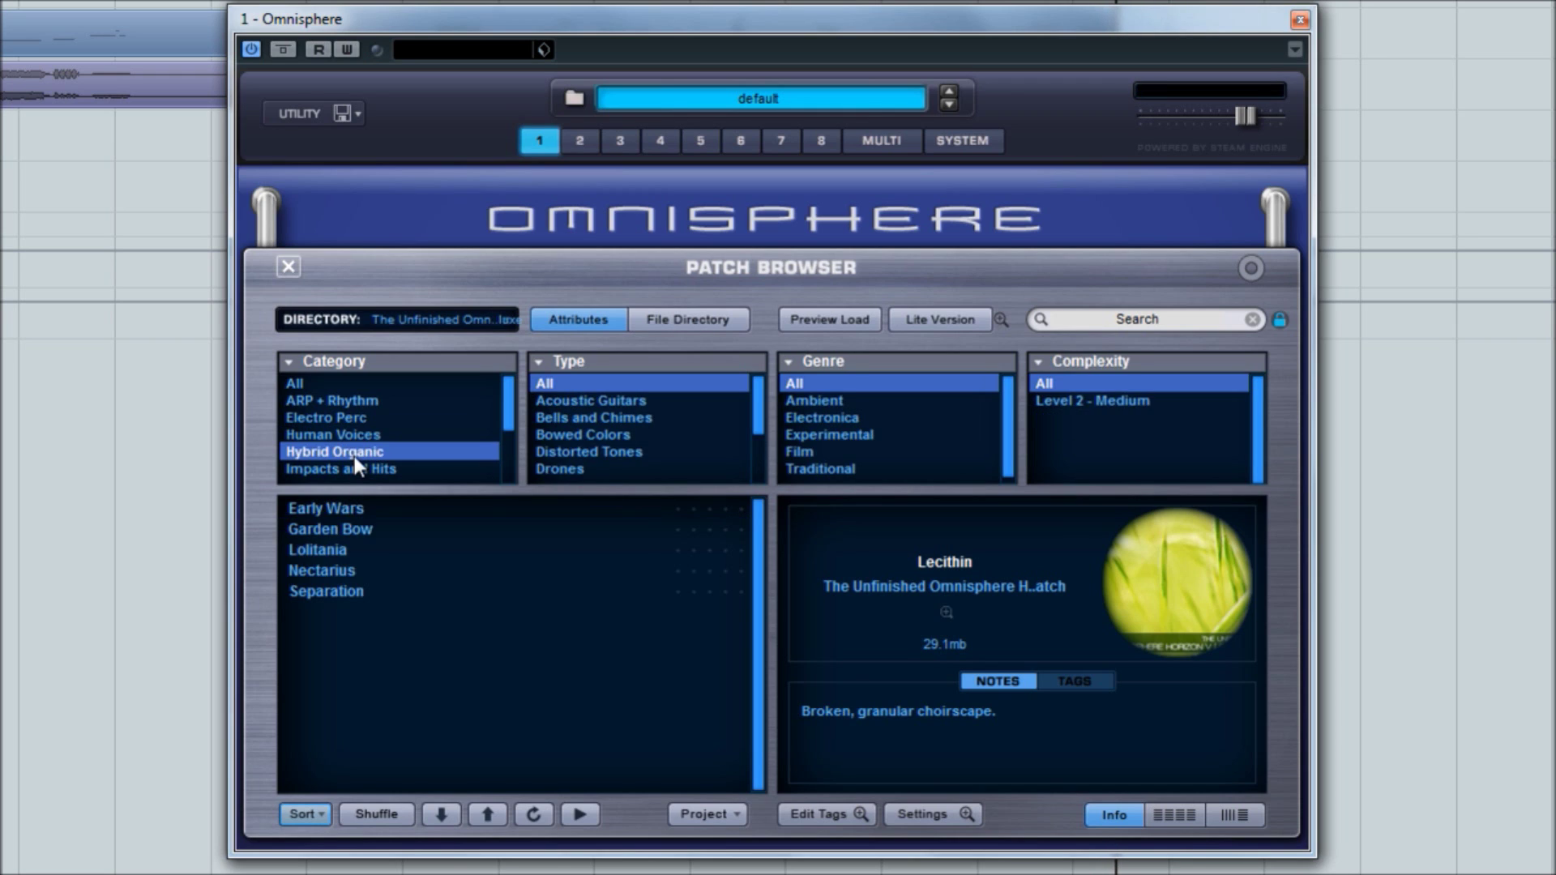
{"action": "left_click", "coordinate": [354, 507]}
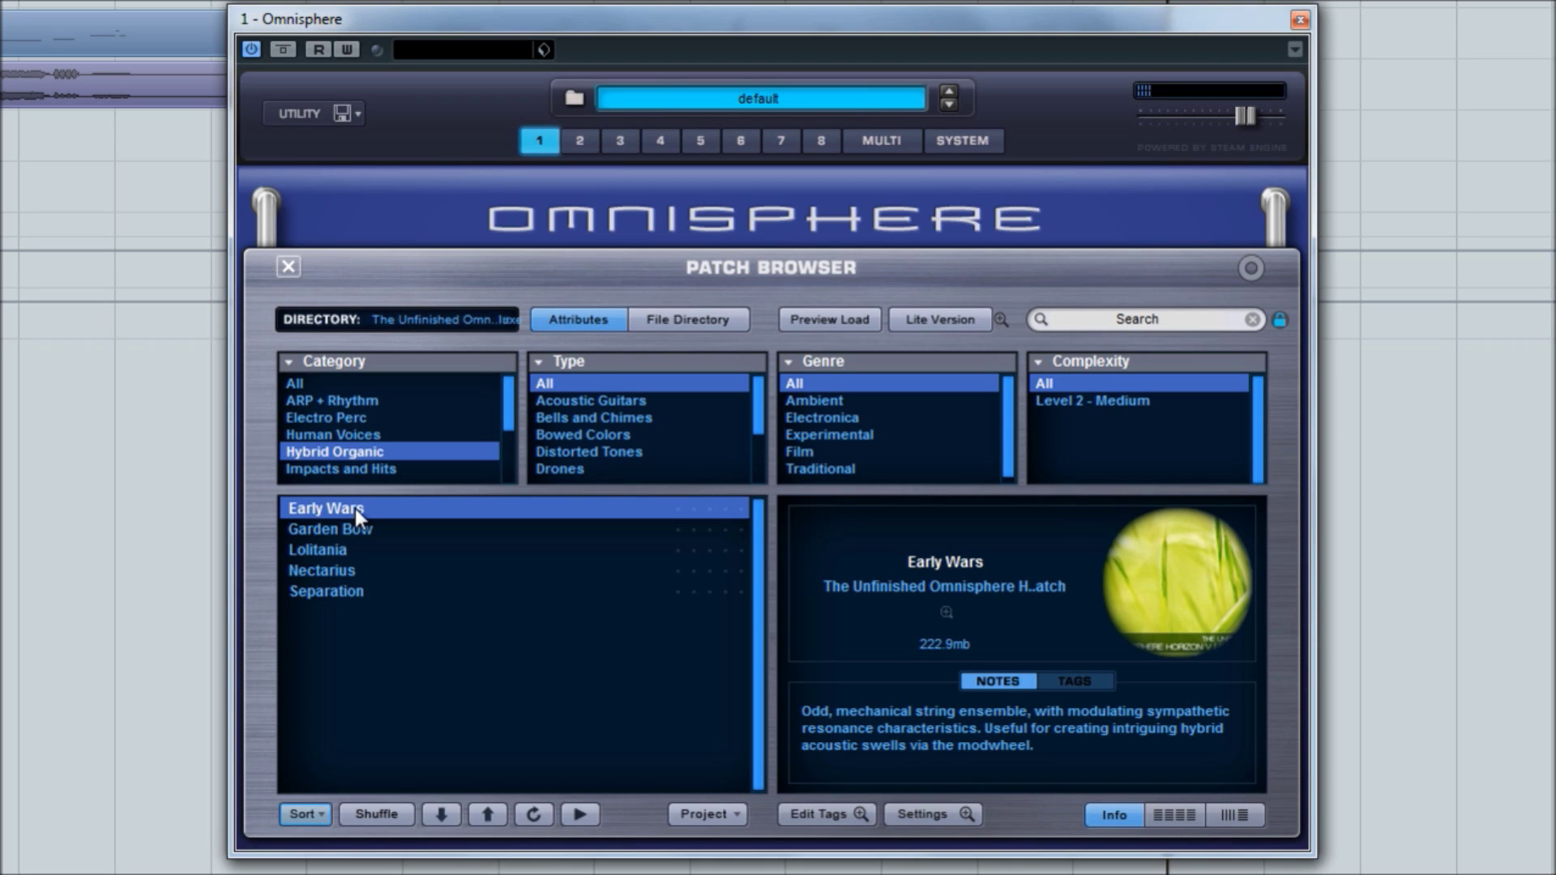
{"action": "left_click", "coordinate": [343, 549]}
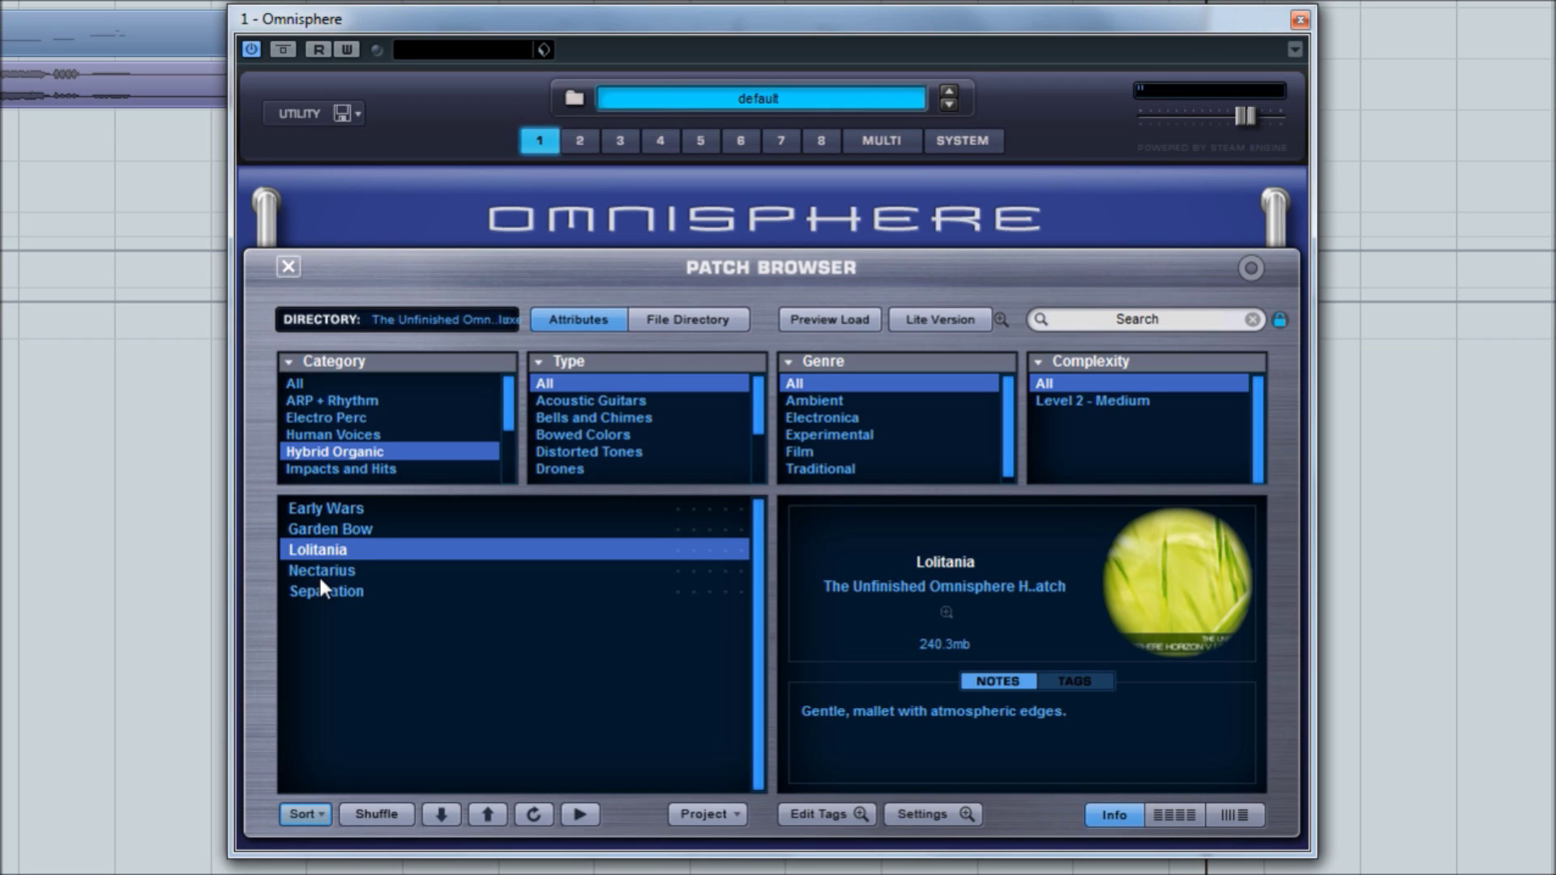
{"action": "left_click", "coordinate": [322, 572]}
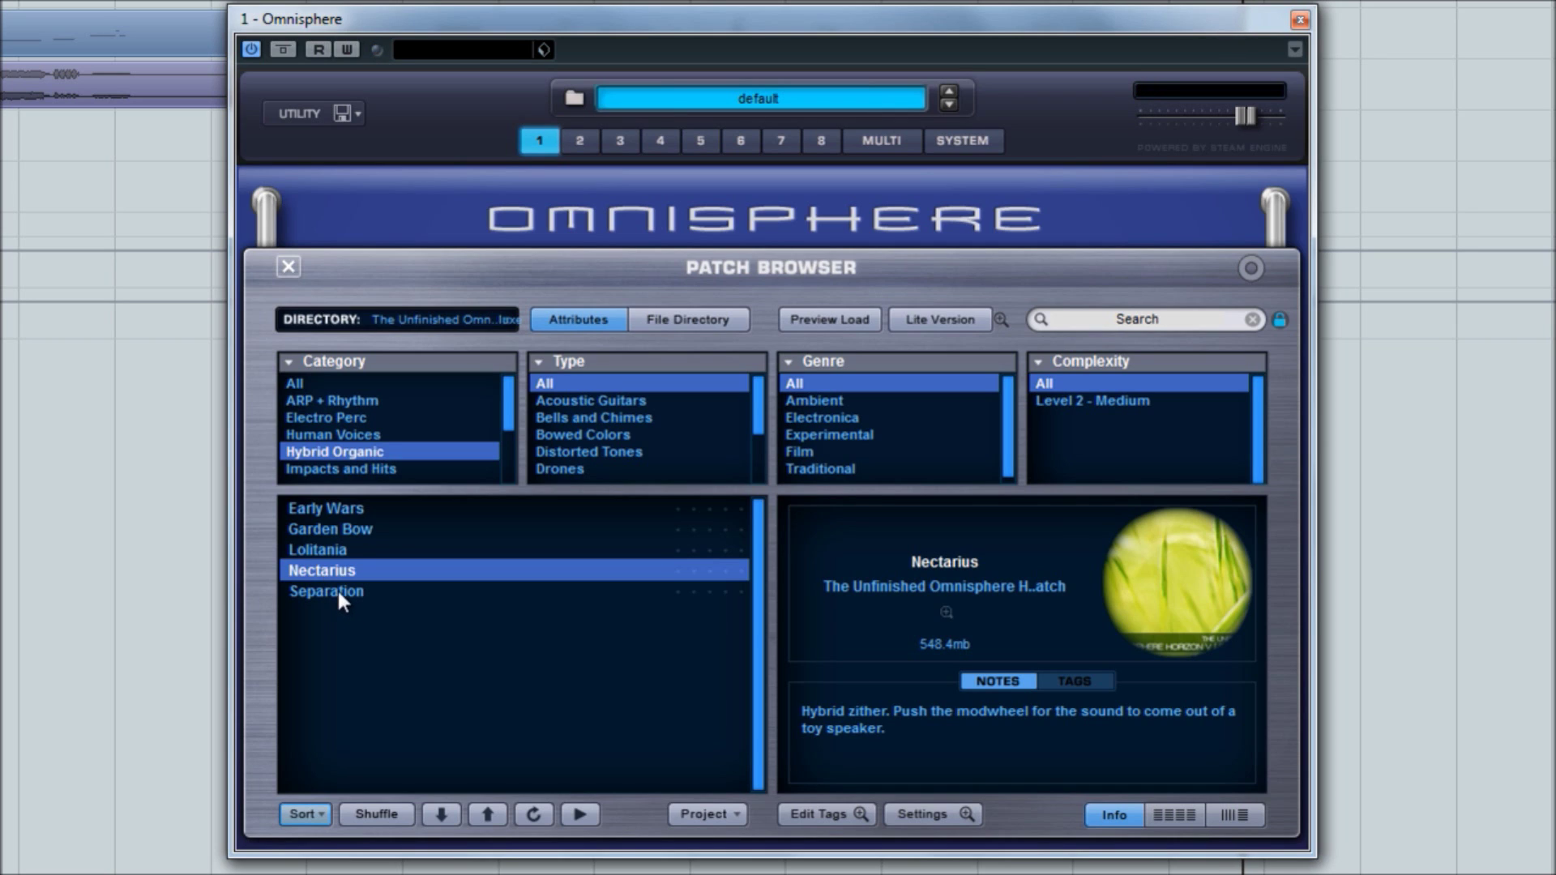
{"action": "left_click", "coordinate": [338, 591]}
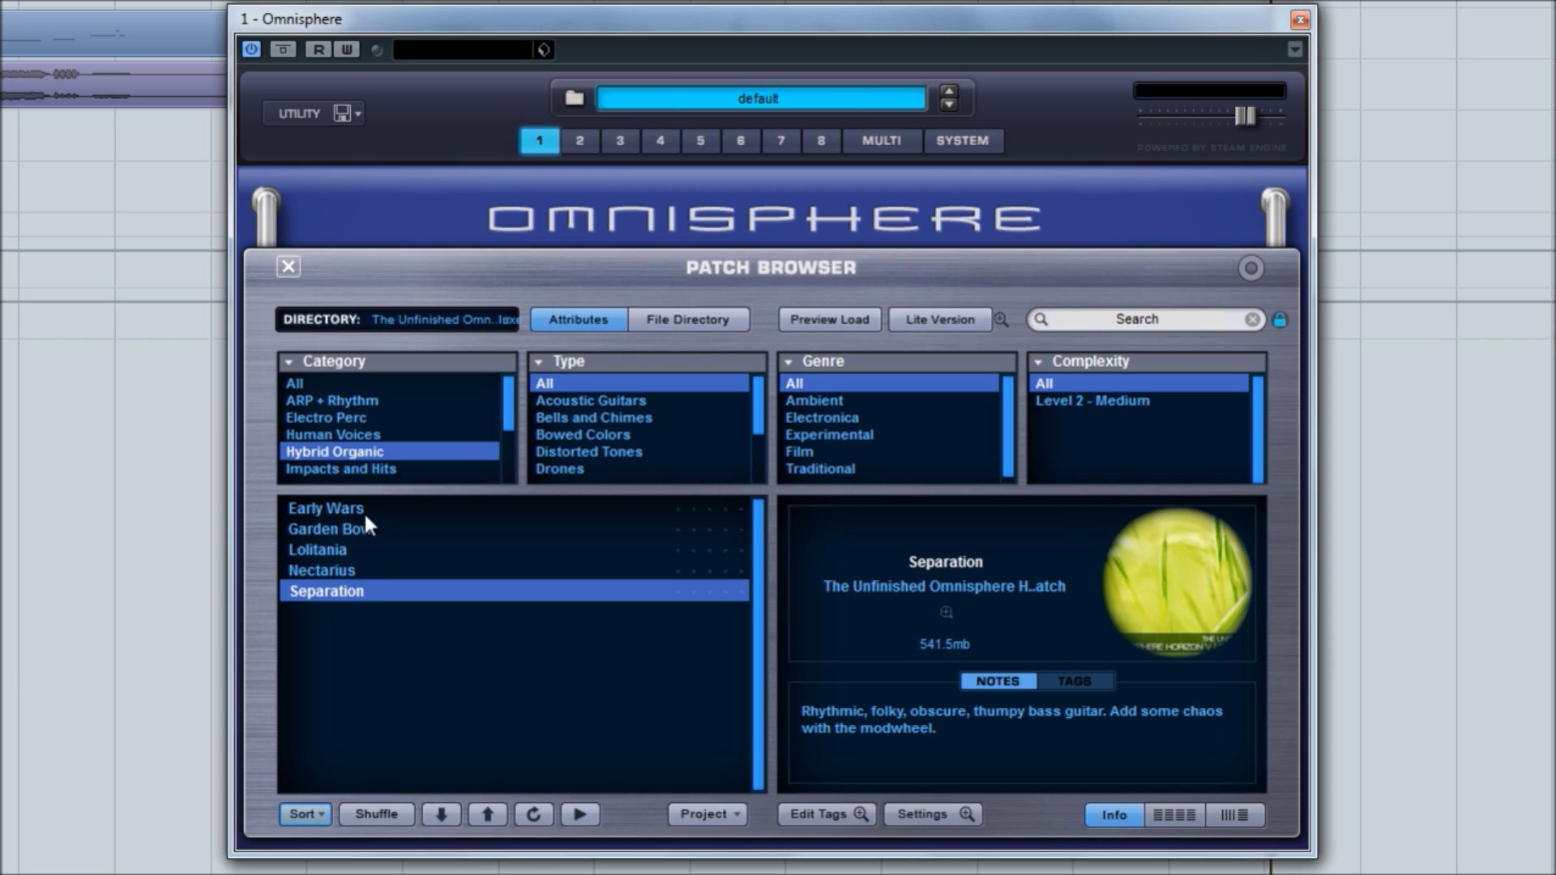
Step: Show the Impacts and Hits category and audition Ghost Cities, Karanite, Ratal and Spadea
{"action": "left_click", "coordinate": [343, 470]}
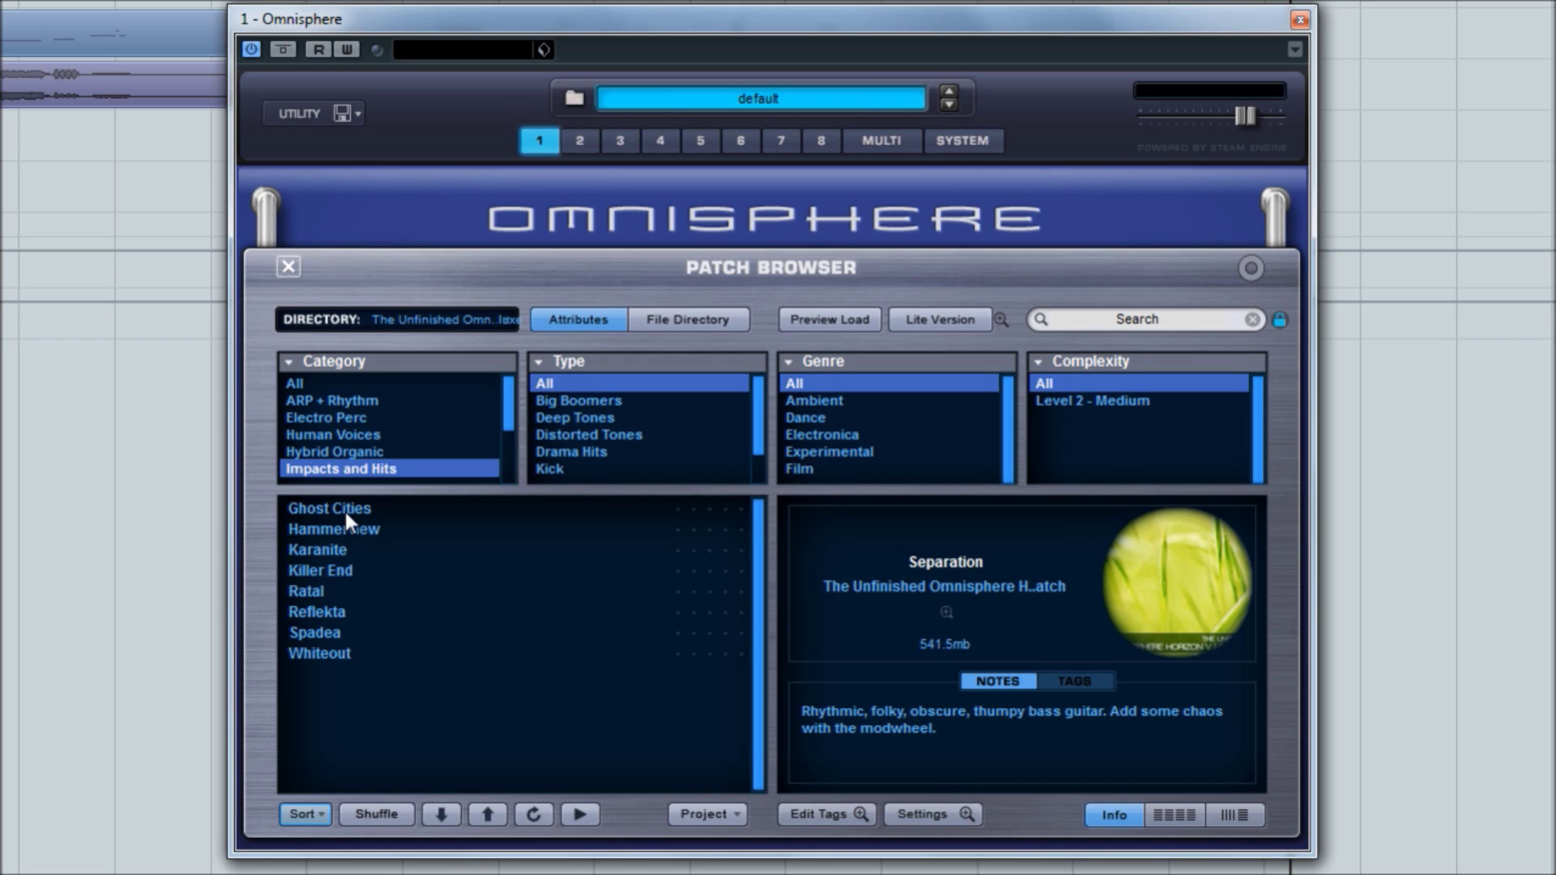
{"action": "left_click", "coordinate": [345, 512]}
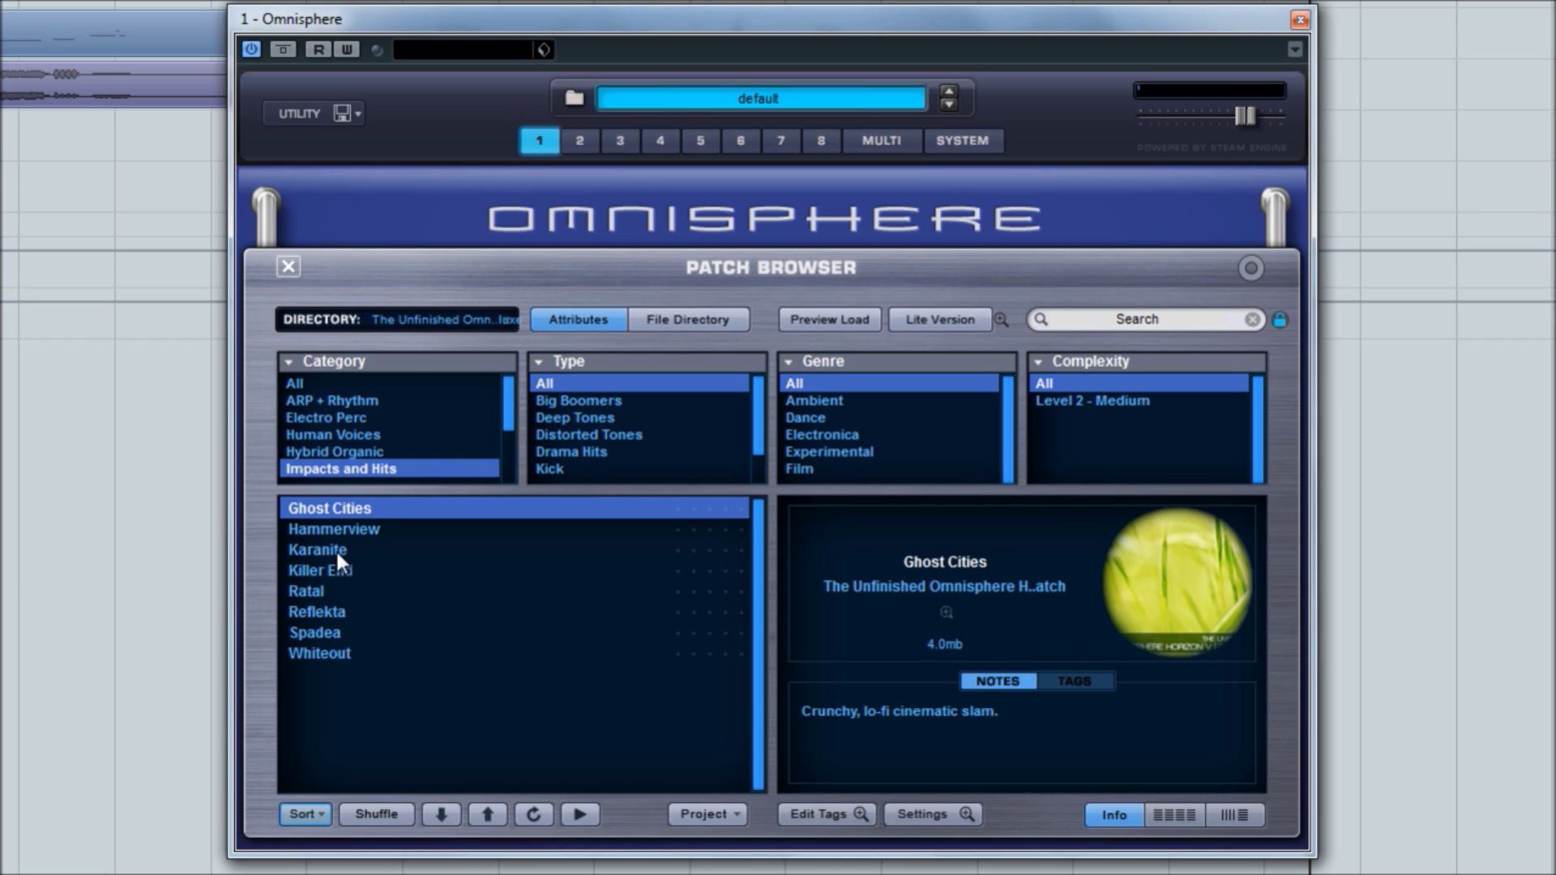
{"action": "left_click", "coordinate": [336, 550]}
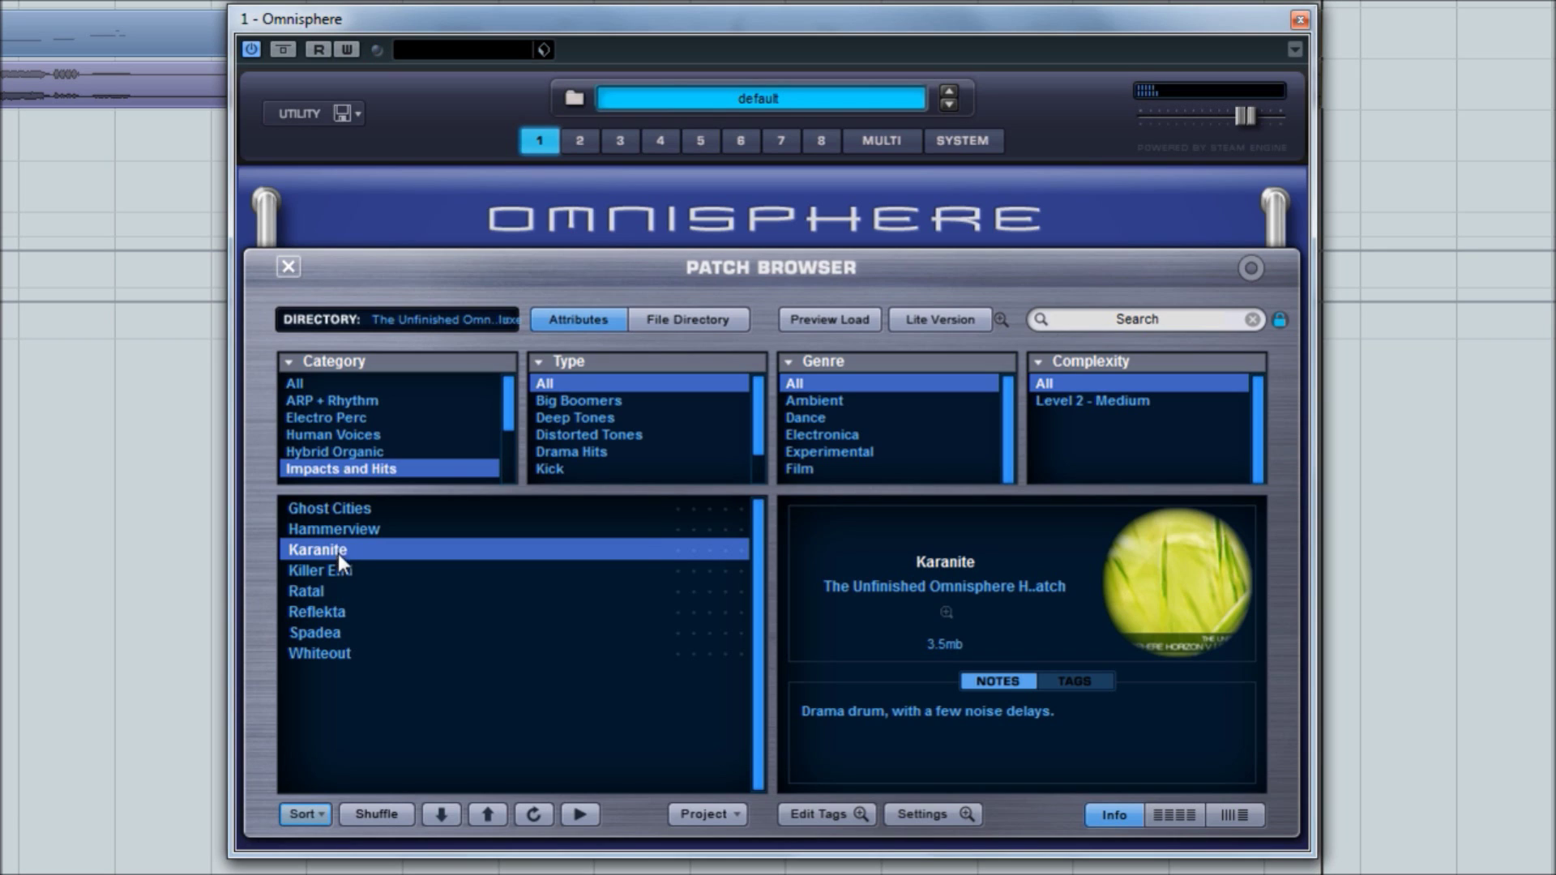
{"action": "left_click", "coordinate": [316, 591]}
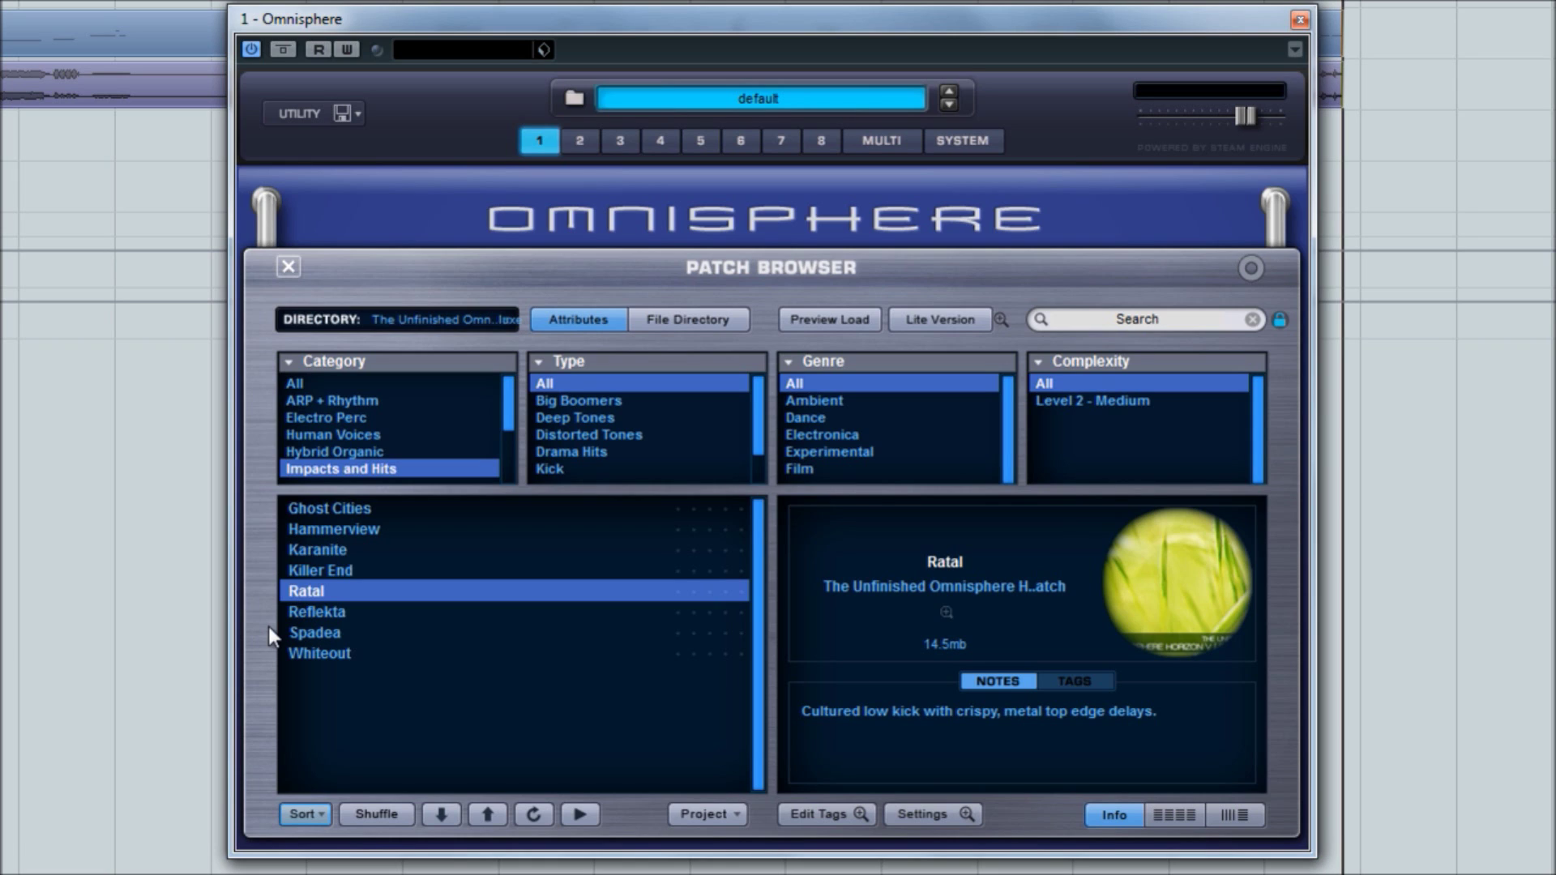
{"action": "left_click", "coordinate": [332, 631]}
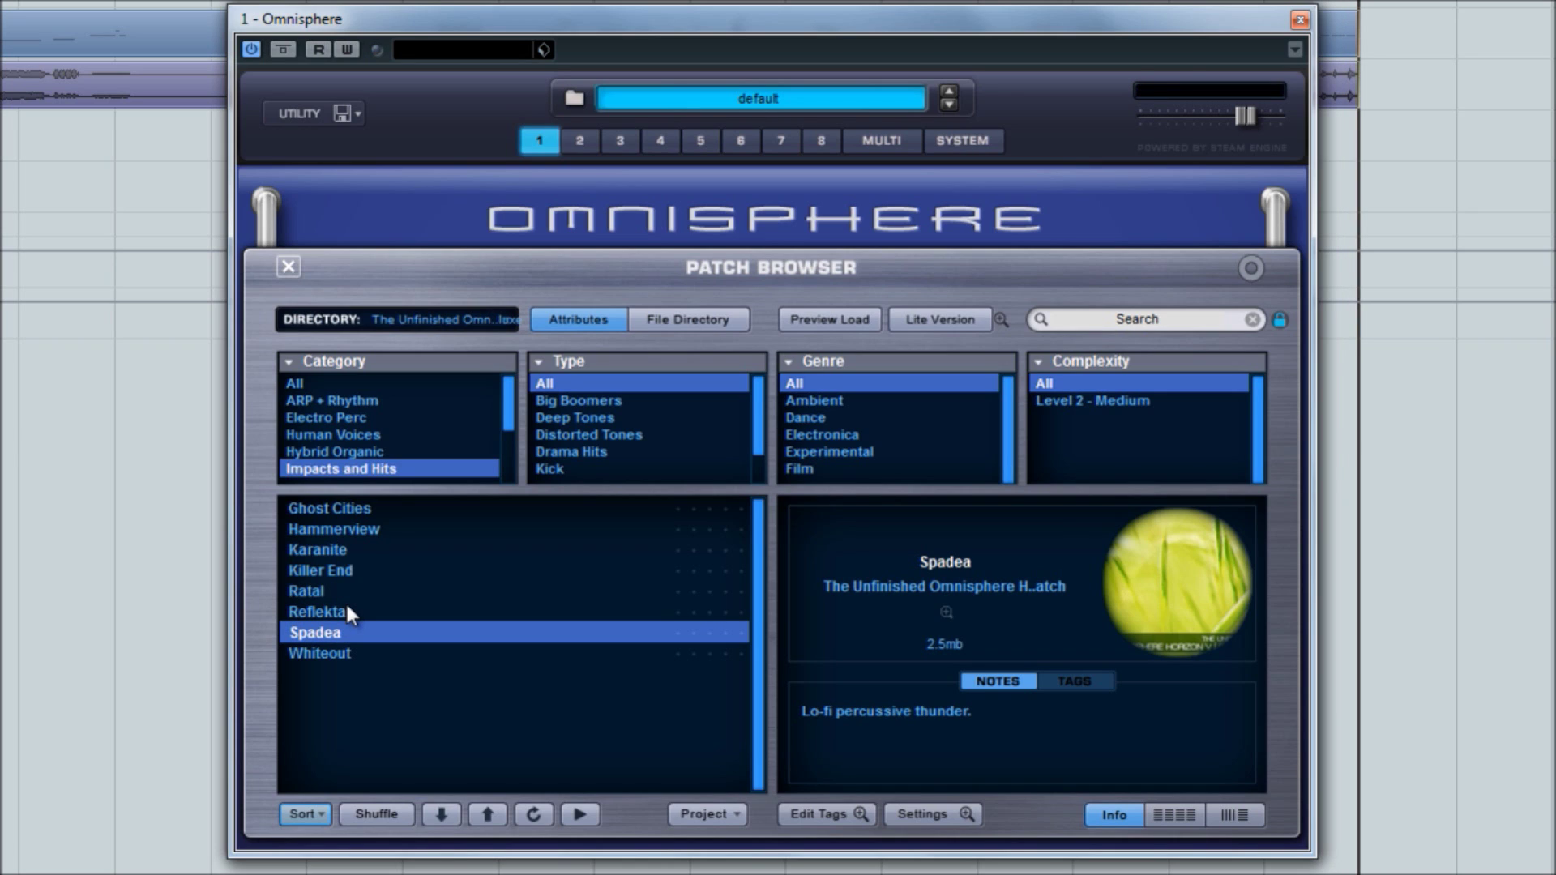
Step: Show the Keyboards category and audition August, Documents, My Copenhagen Dream and Tetraphilae
{"action": "left_click_drag", "start_coordinate": [507, 420], "coordinate": [509, 444]}
{"action": "left_click", "coordinate": [389, 416]}
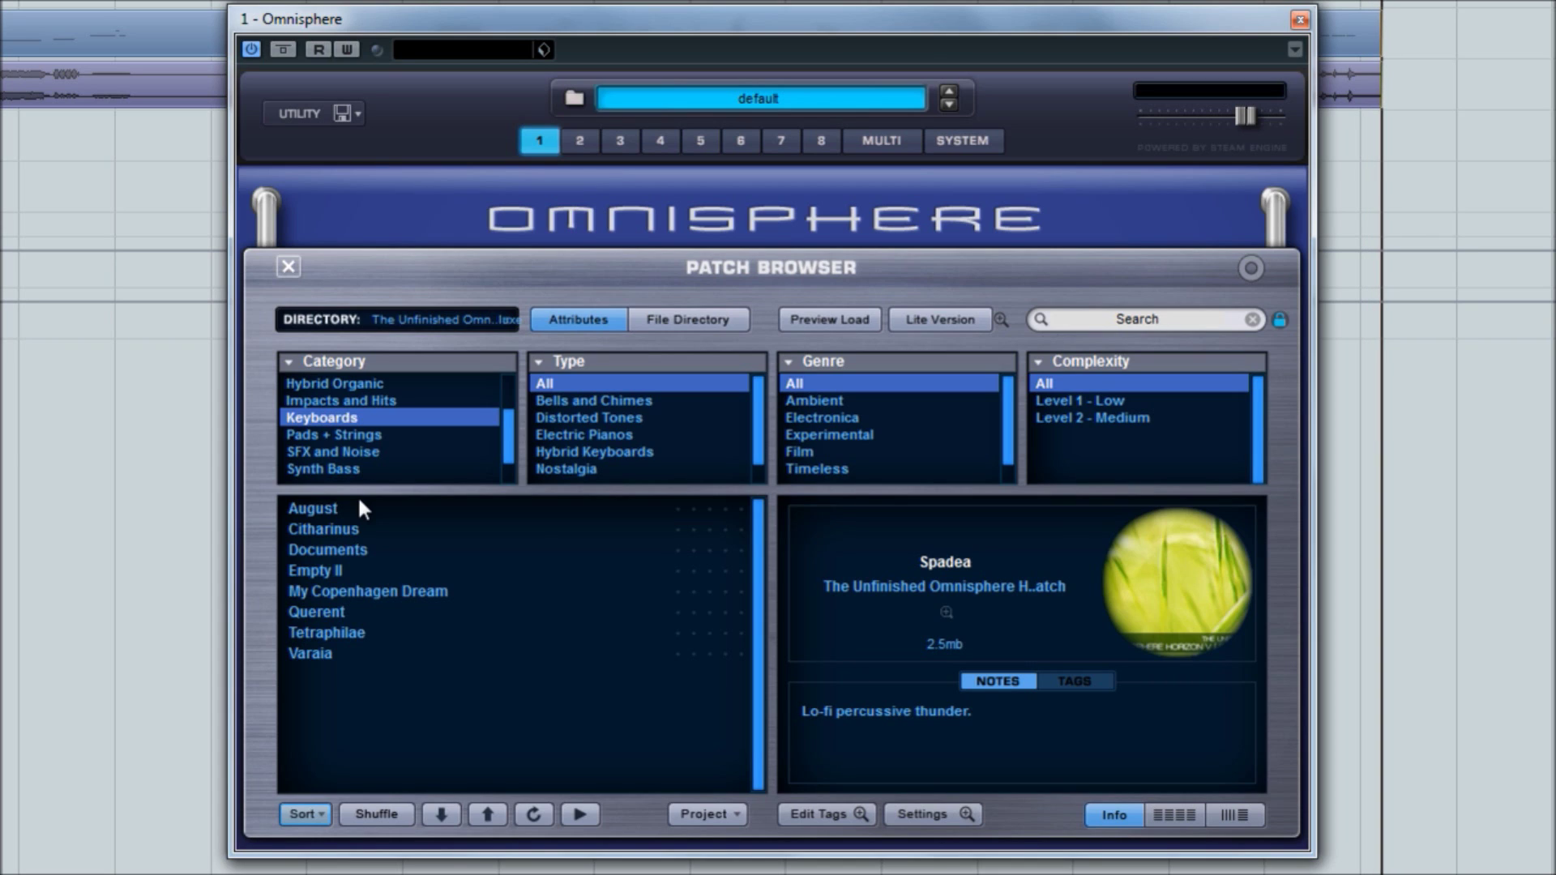
{"action": "left_click", "coordinate": [318, 513]}
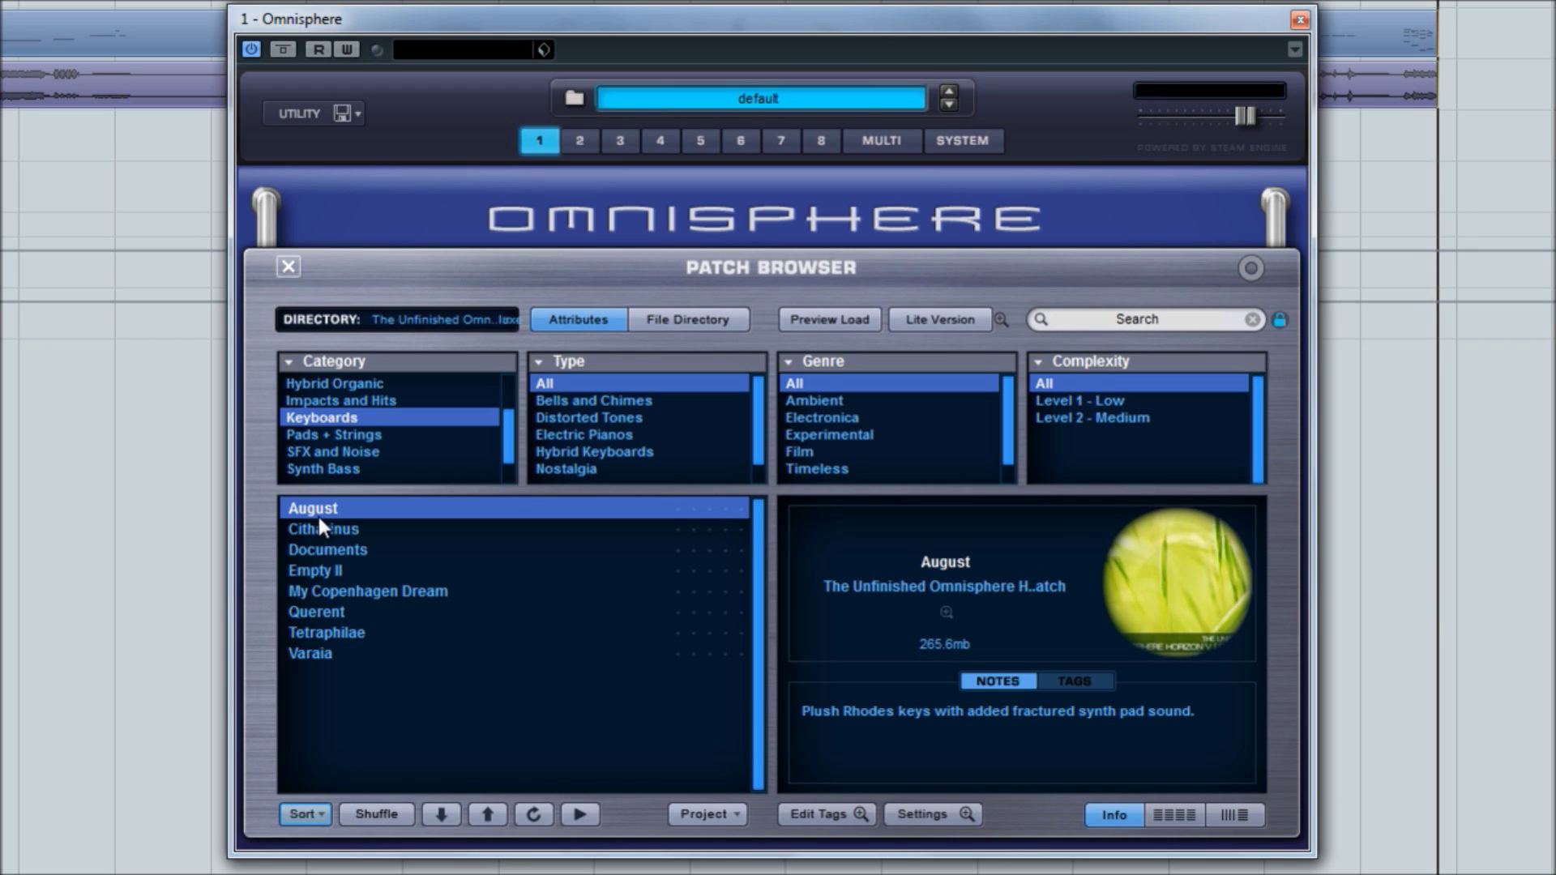
{"action": "left_click", "coordinate": [344, 553]}
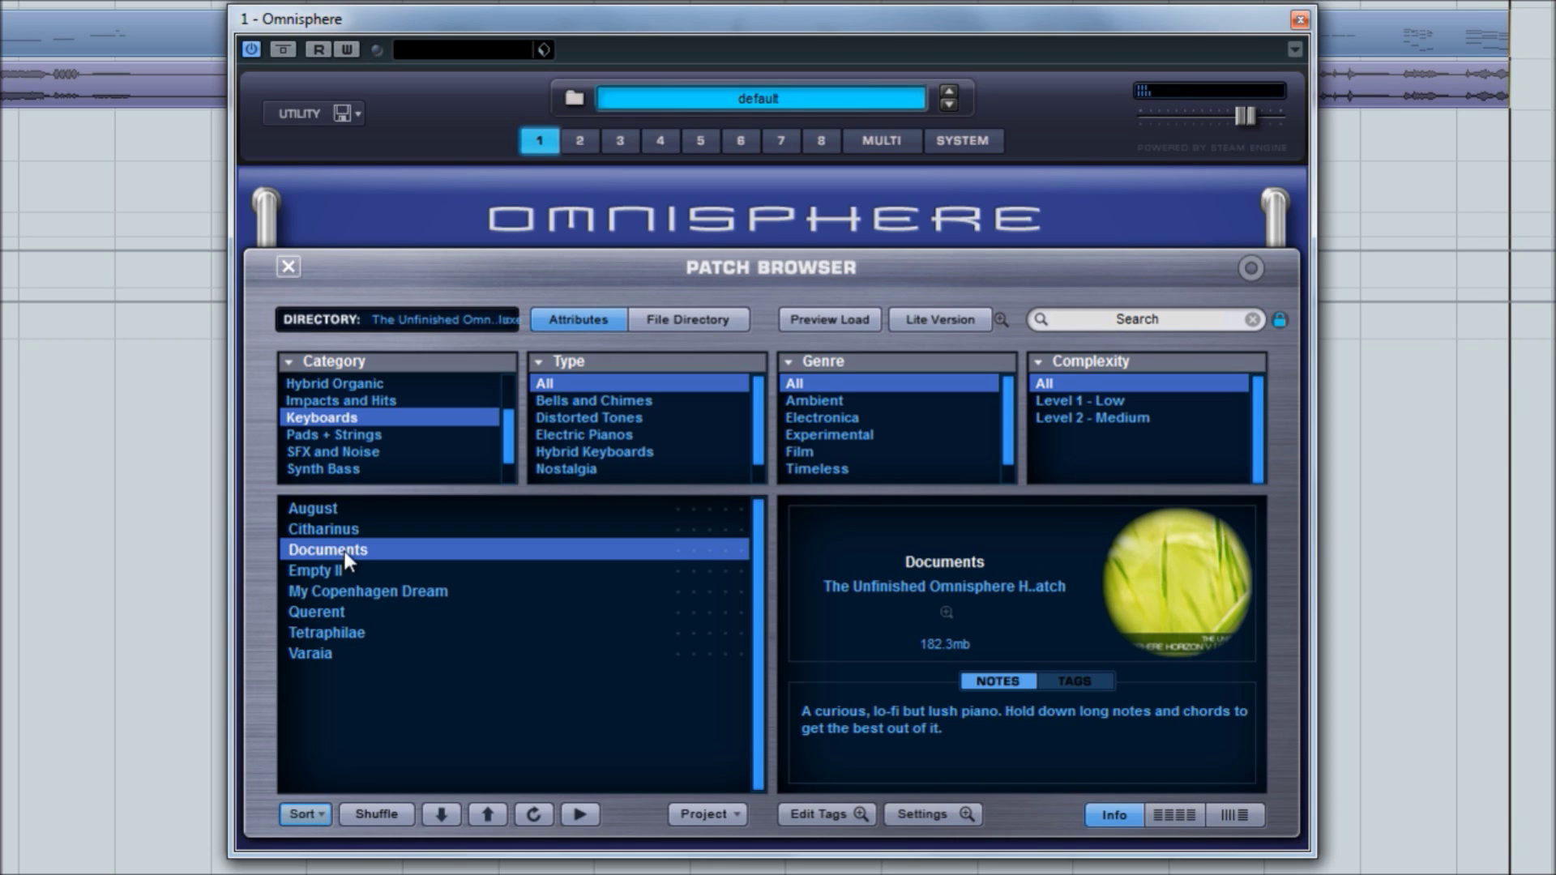
{"action": "left_click", "coordinate": [357, 595]}
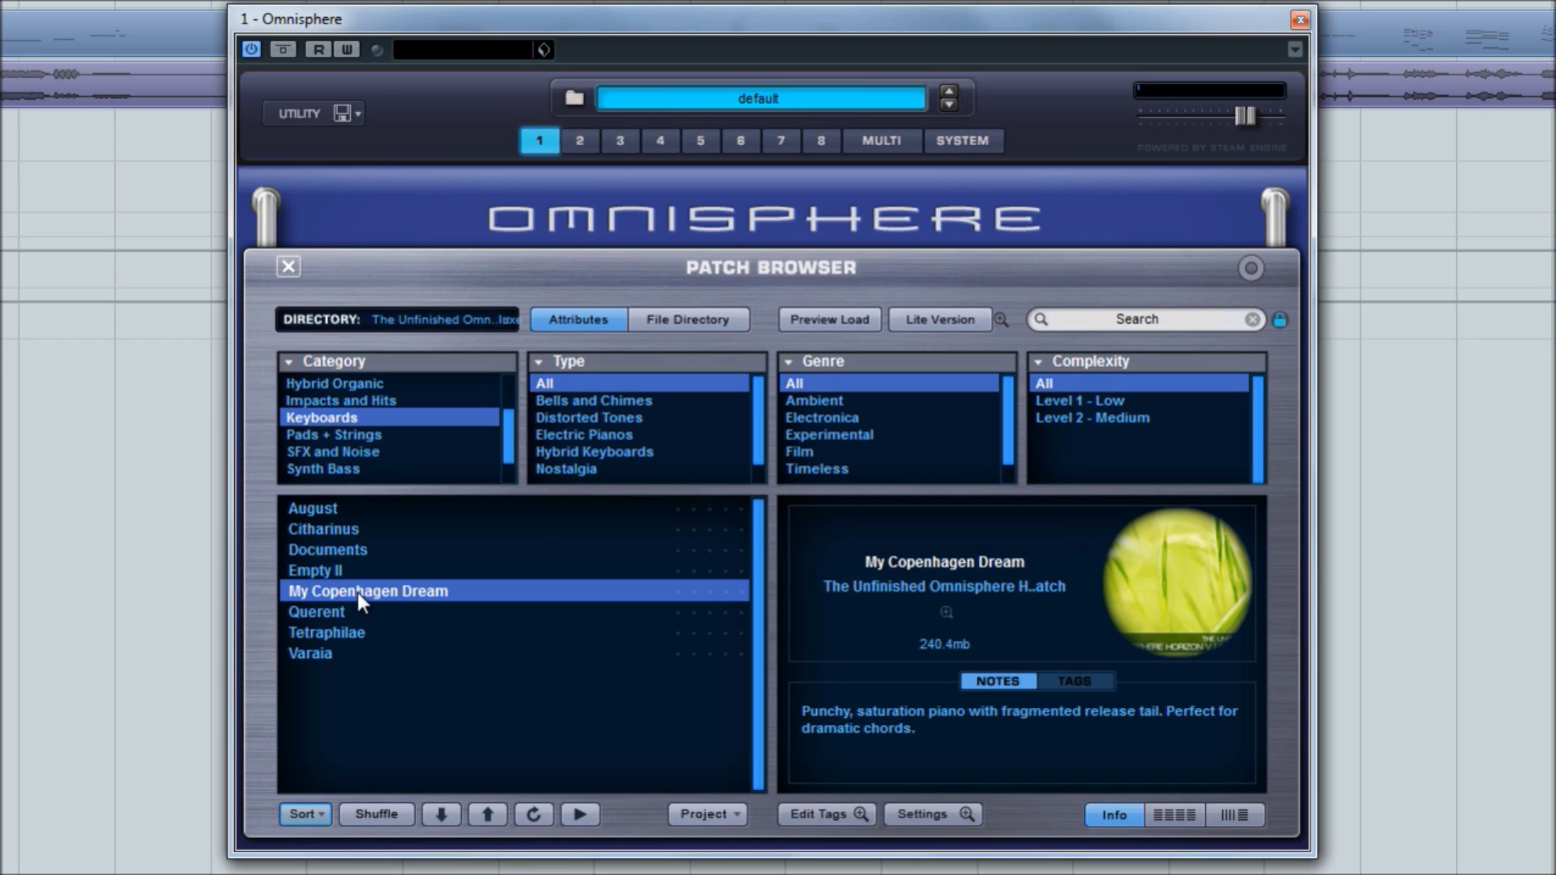
{"action": "left_click", "coordinate": [348, 632]}
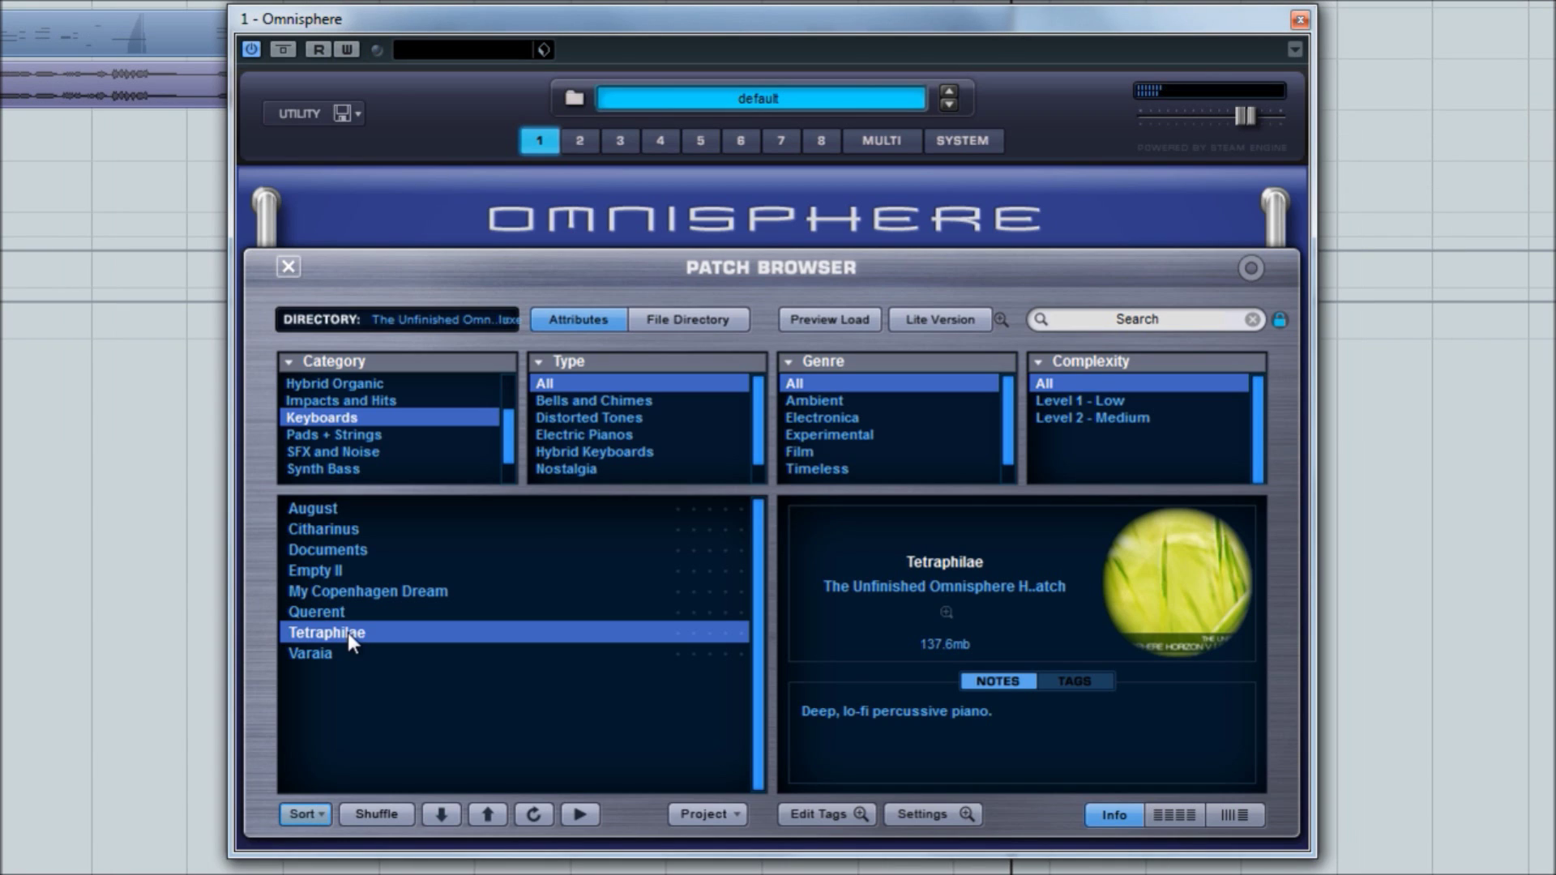
Step: Audition the patch Varaia in the Keyboards category
{"action": "left_click", "coordinate": [306, 660]}
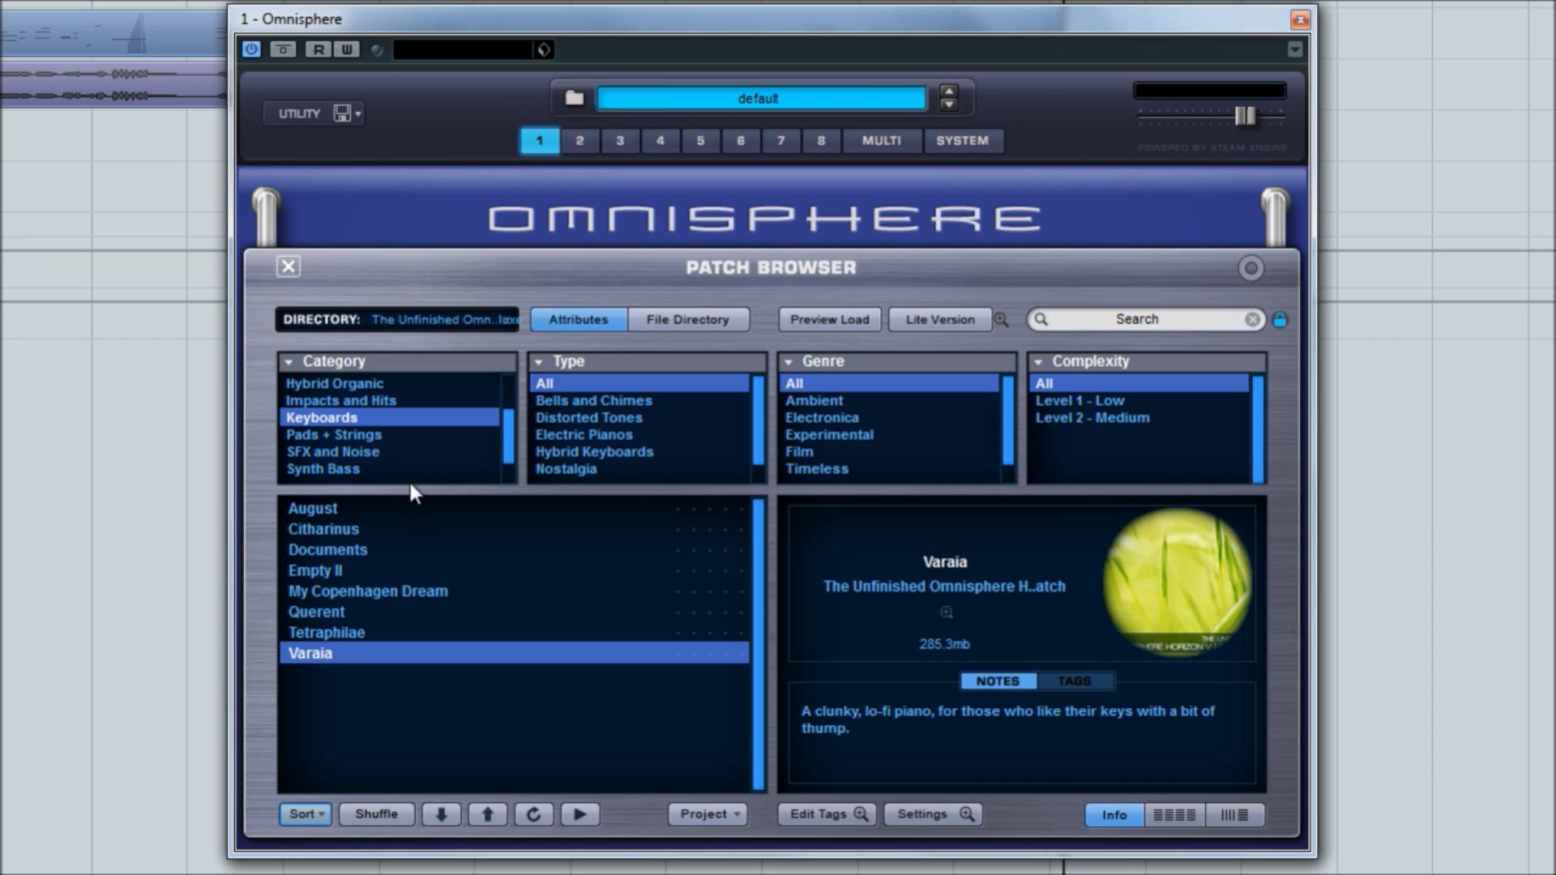
Step: Show the Pads + Strings category and audition Alpha and Omega, Day Stalker, Four Knights, I Only Said, Love Light and Maginot Line
{"action": "left_click", "coordinate": [386, 435]}
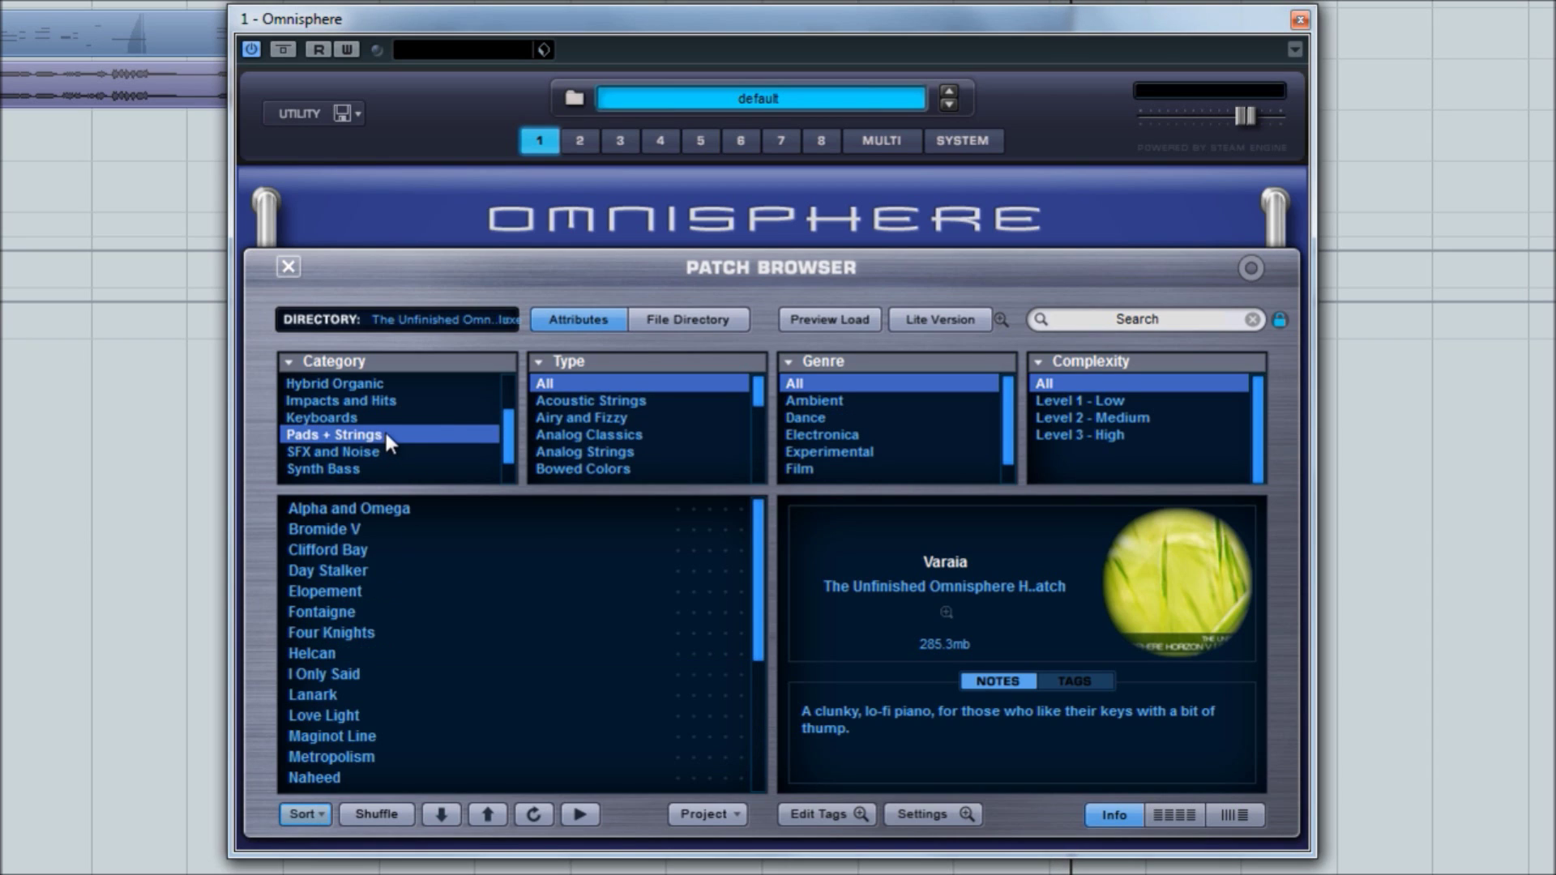
{"action": "left_click", "coordinate": [376, 510]}
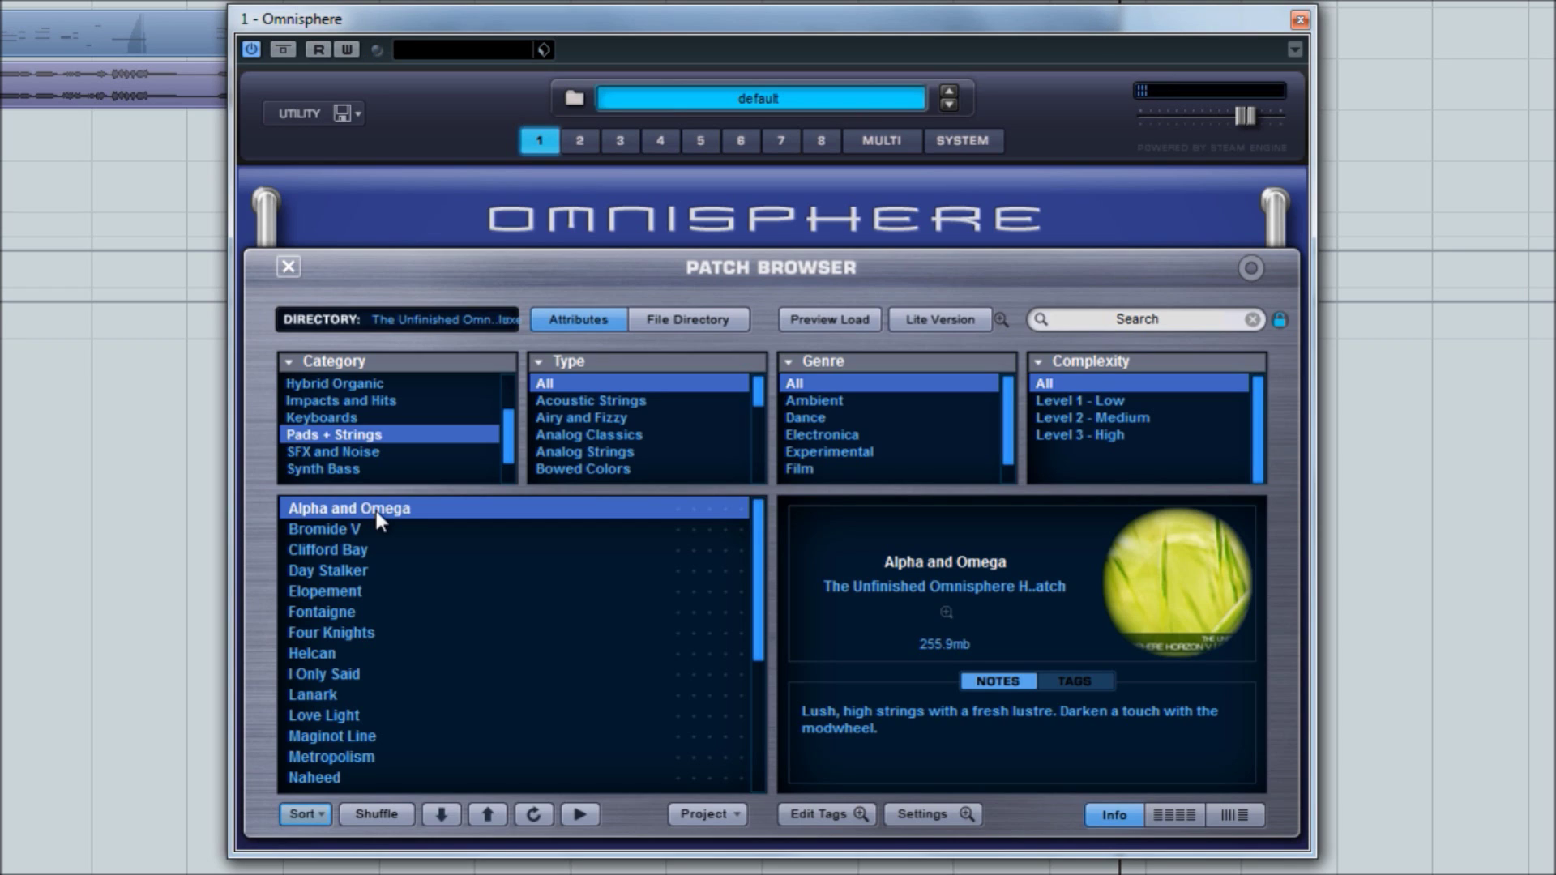
{"action": "left_click", "coordinate": [336, 571]}
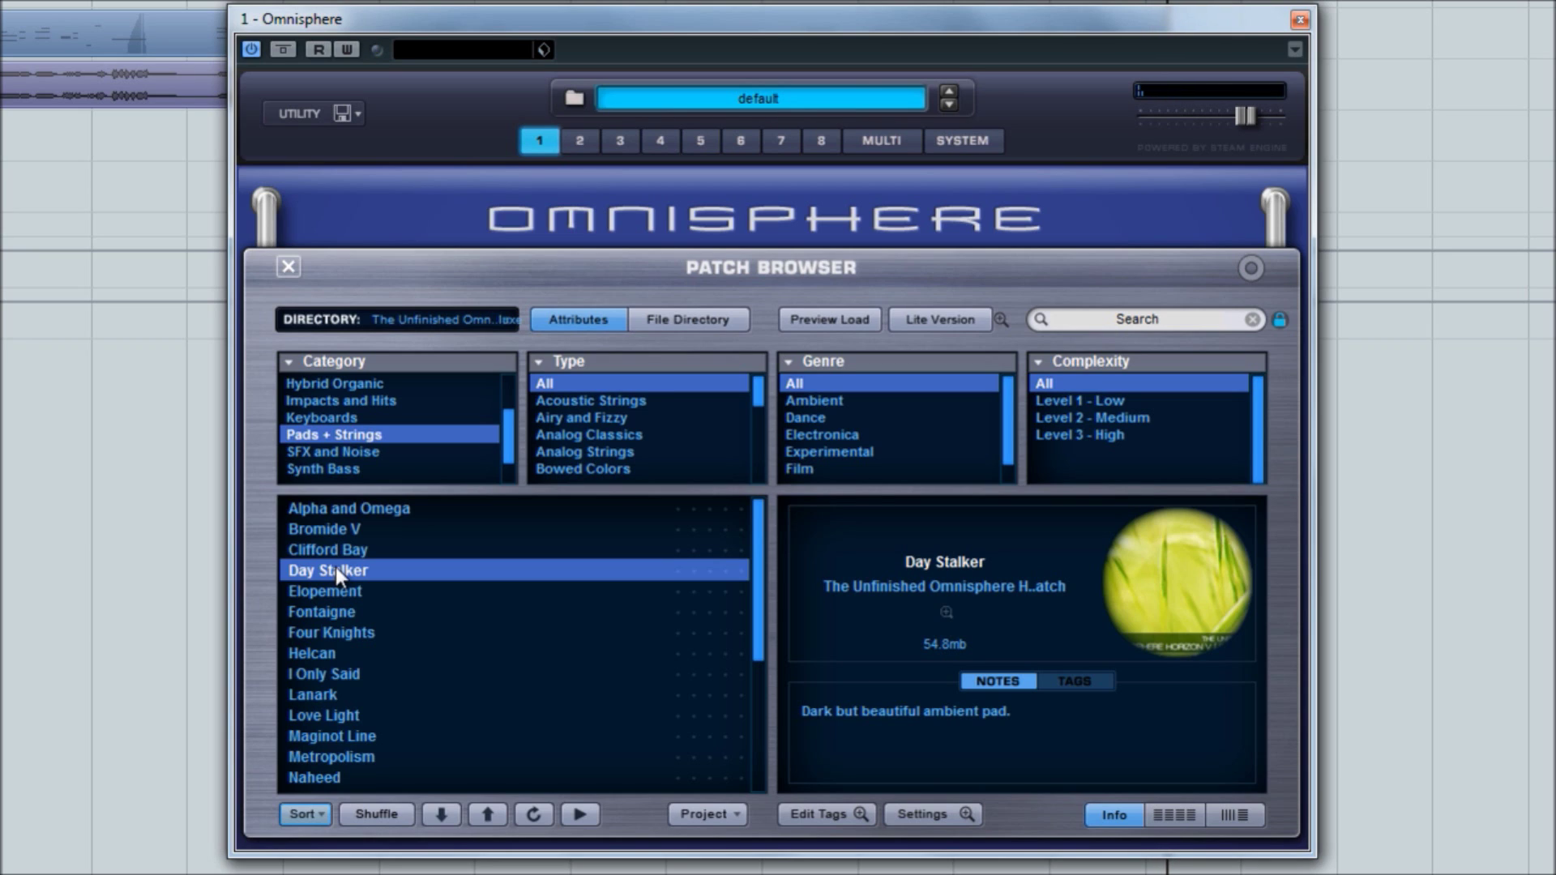
{"action": "left_click", "coordinate": [335, 634]}
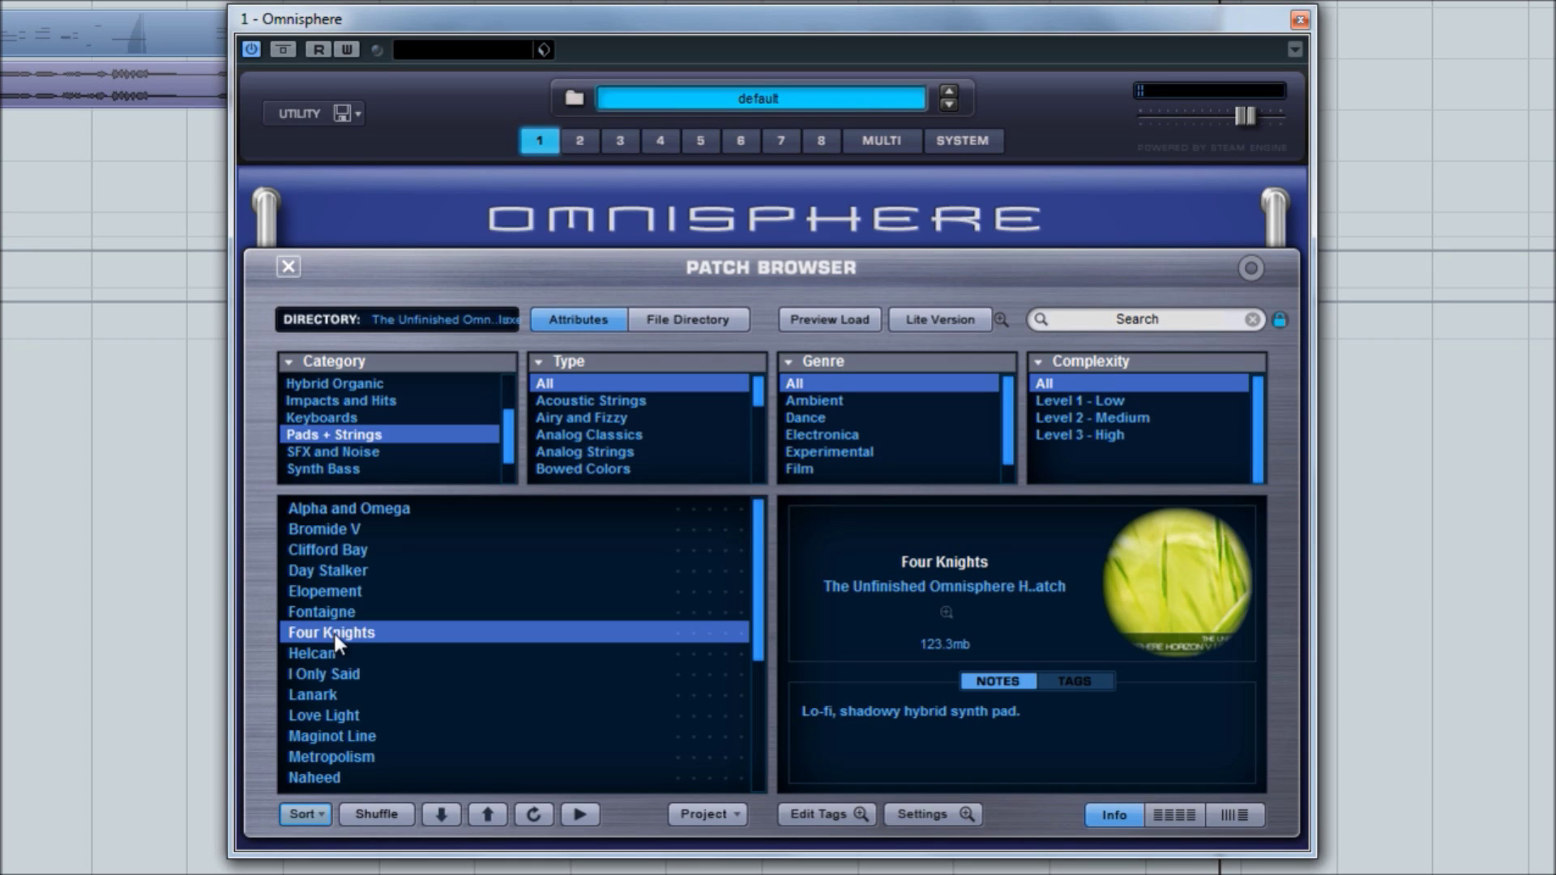
{"action": "left_click", "coordinate": [351, 676]}
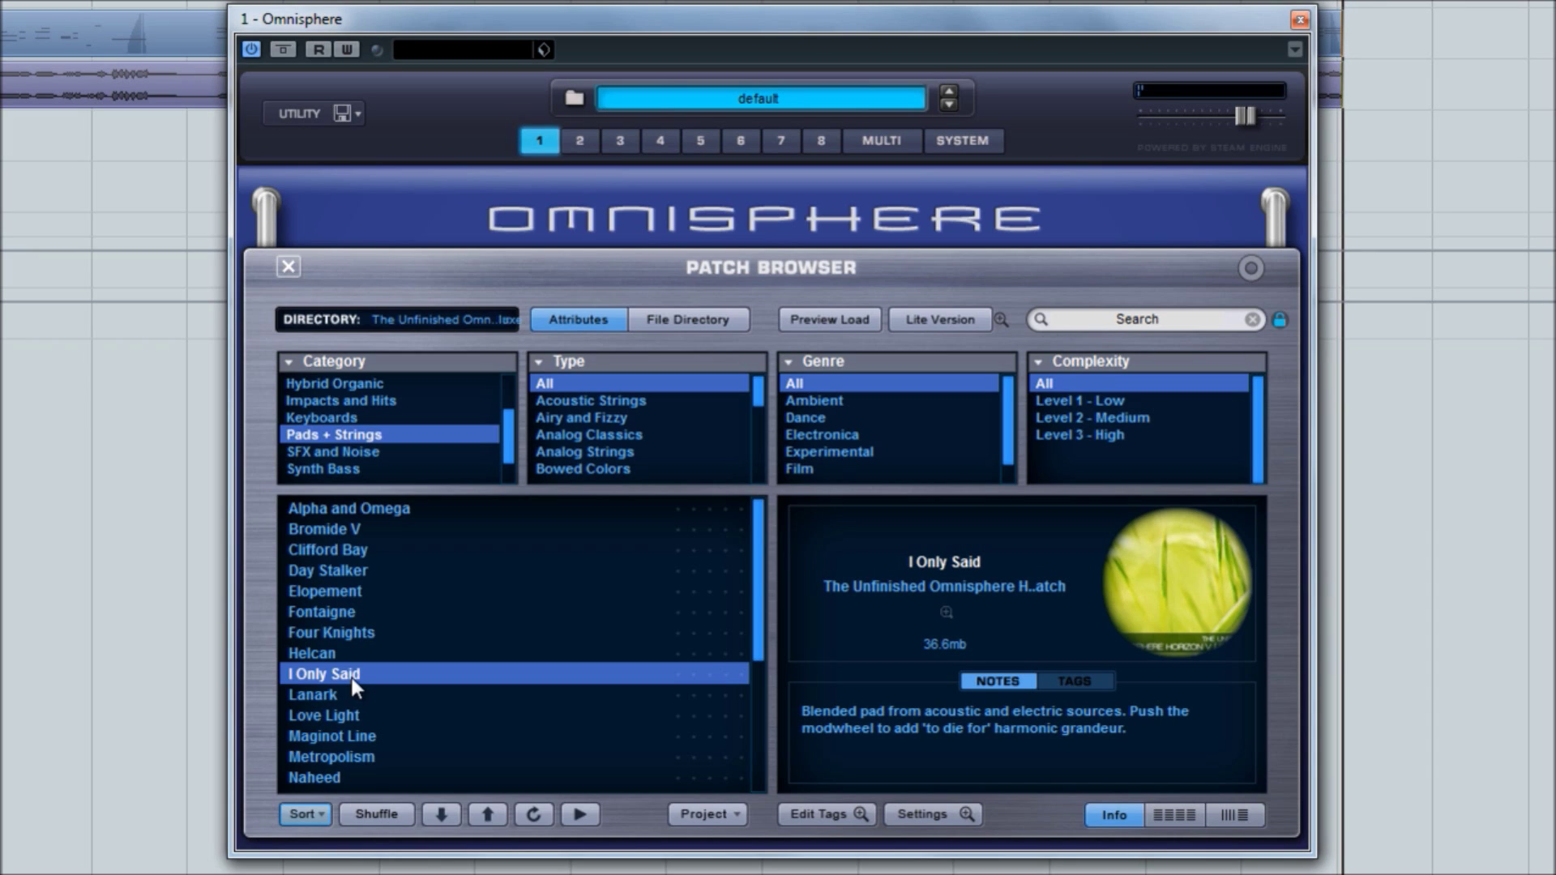
{"action": "left_click", "coordinate": [355, 718]}
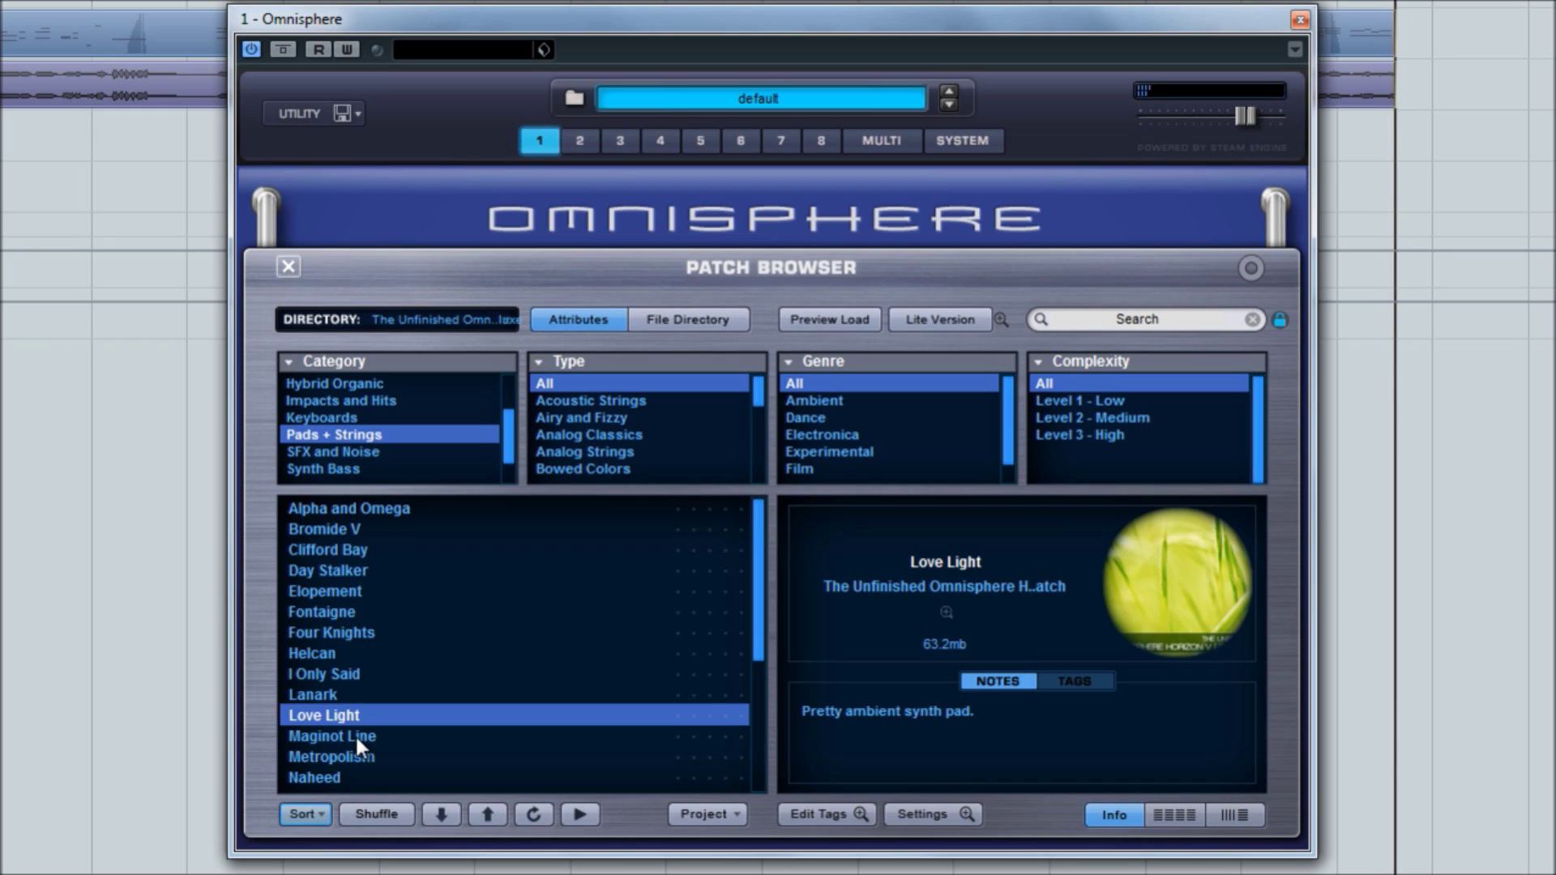
{"action": "left_click", "coordinate": [357, 738]}
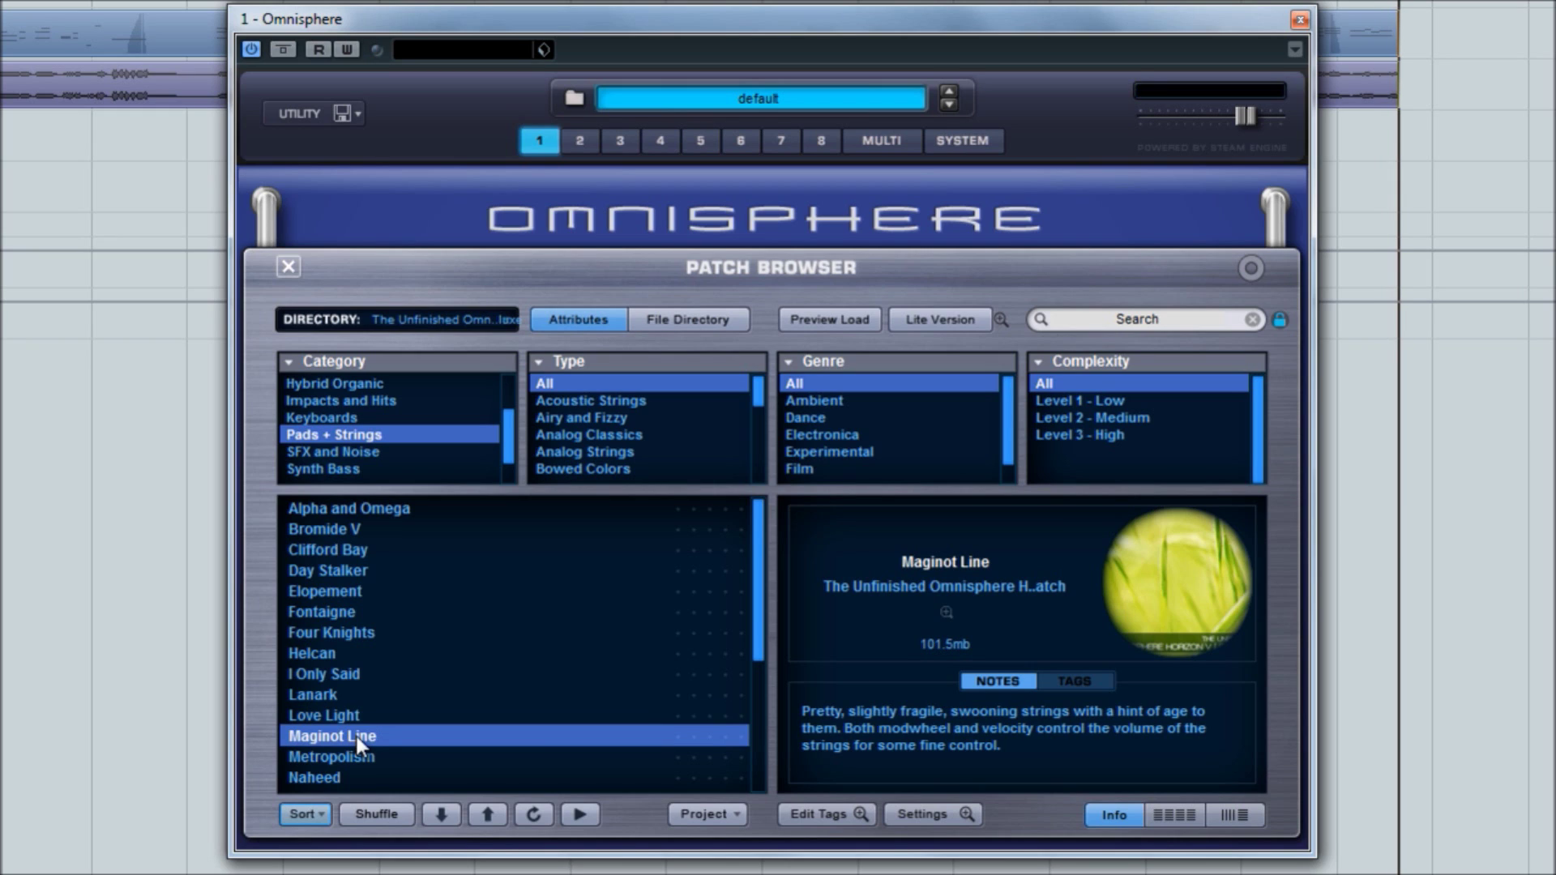
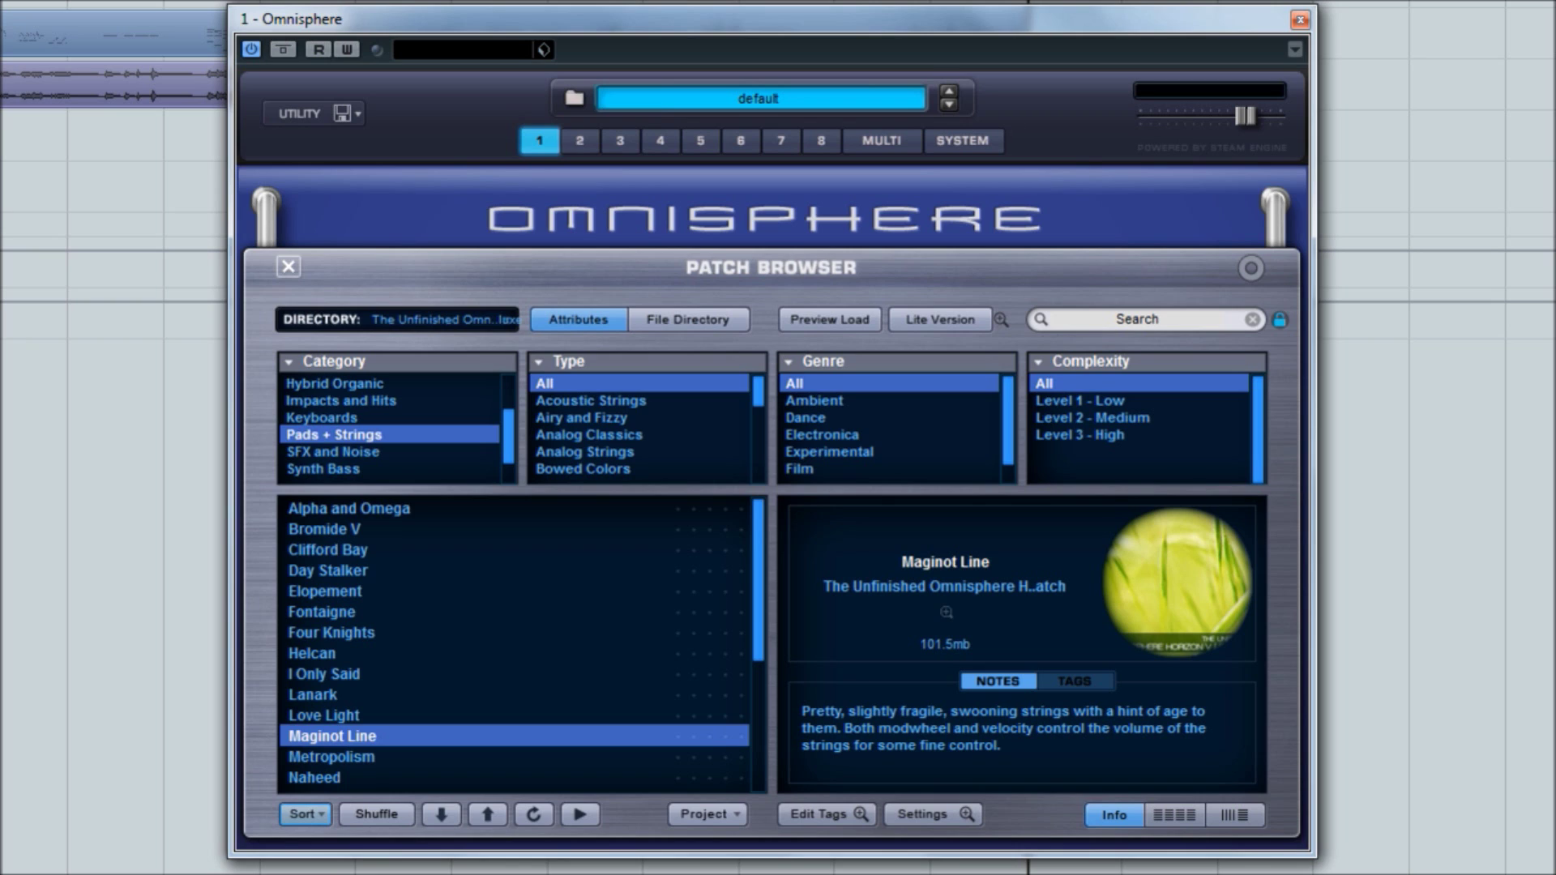
Step: Audition the Pads + Strings patches Naheed, Oakland Athlete, Passadena, Santini Strings, West Korea and Zotale
{"action": "left_click", "coordinate": [311, 776]}
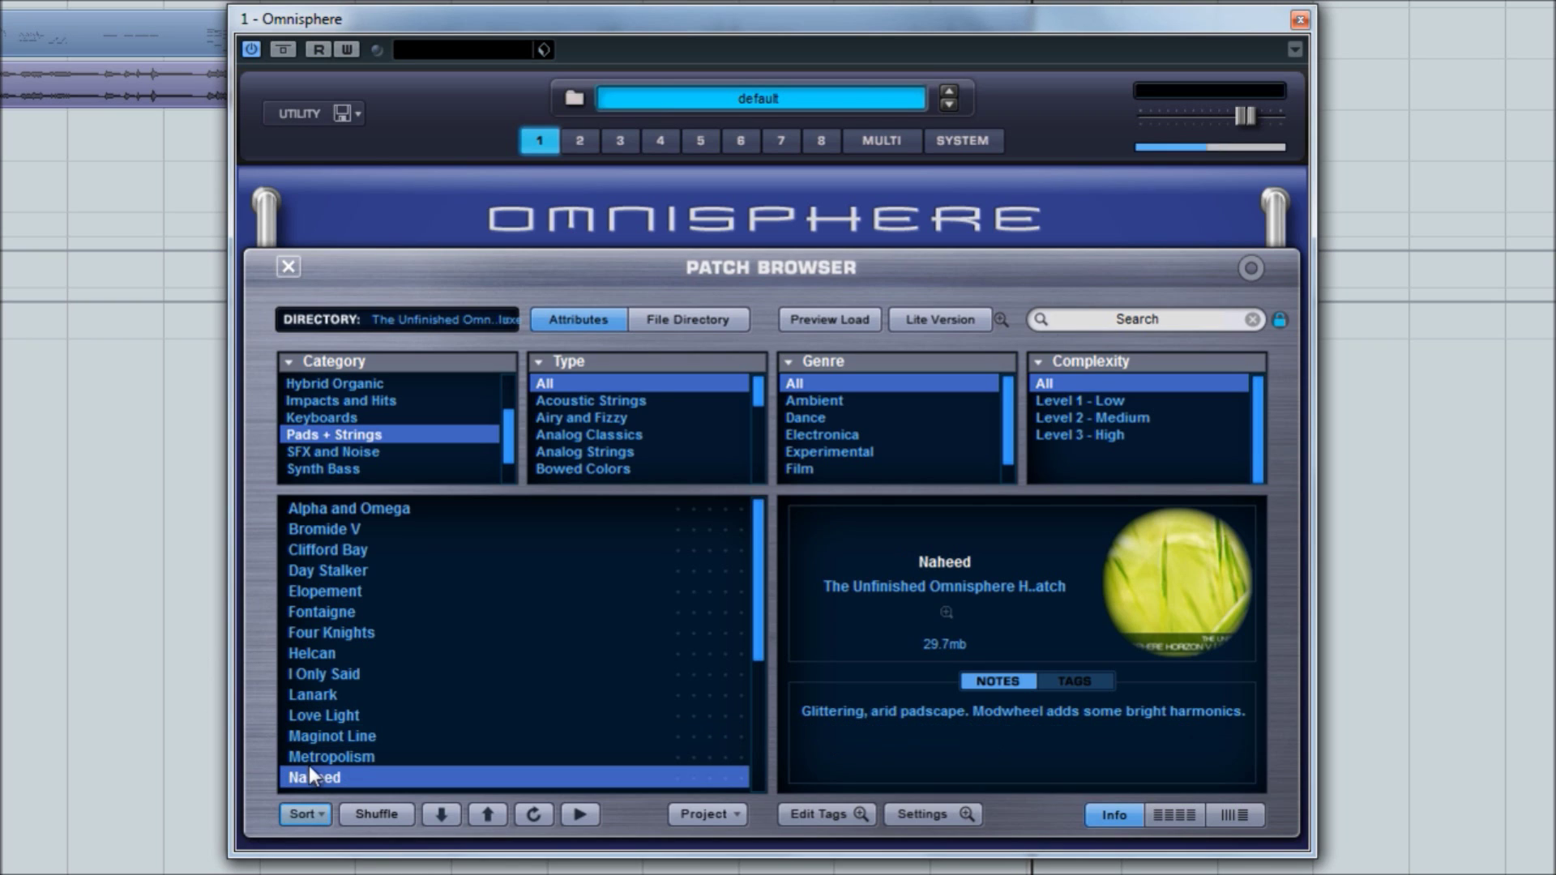
{"action": "left_click_drag", "start_coordinate": [762, 552], "coordinate": [767, 595]}
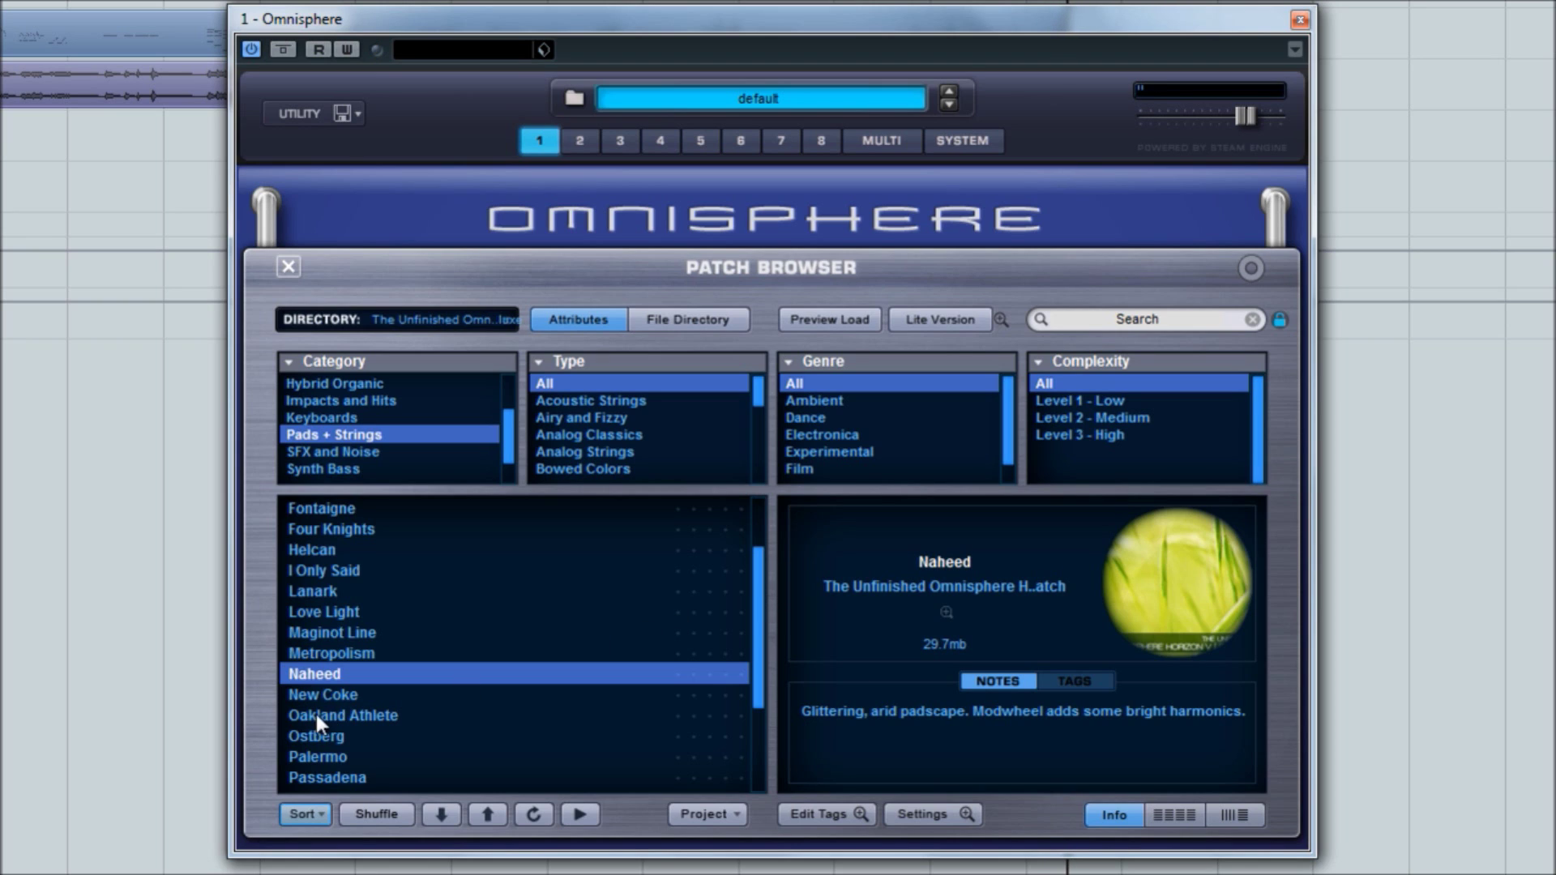
{"action": "left_click", "coordinate": [351, 722]}
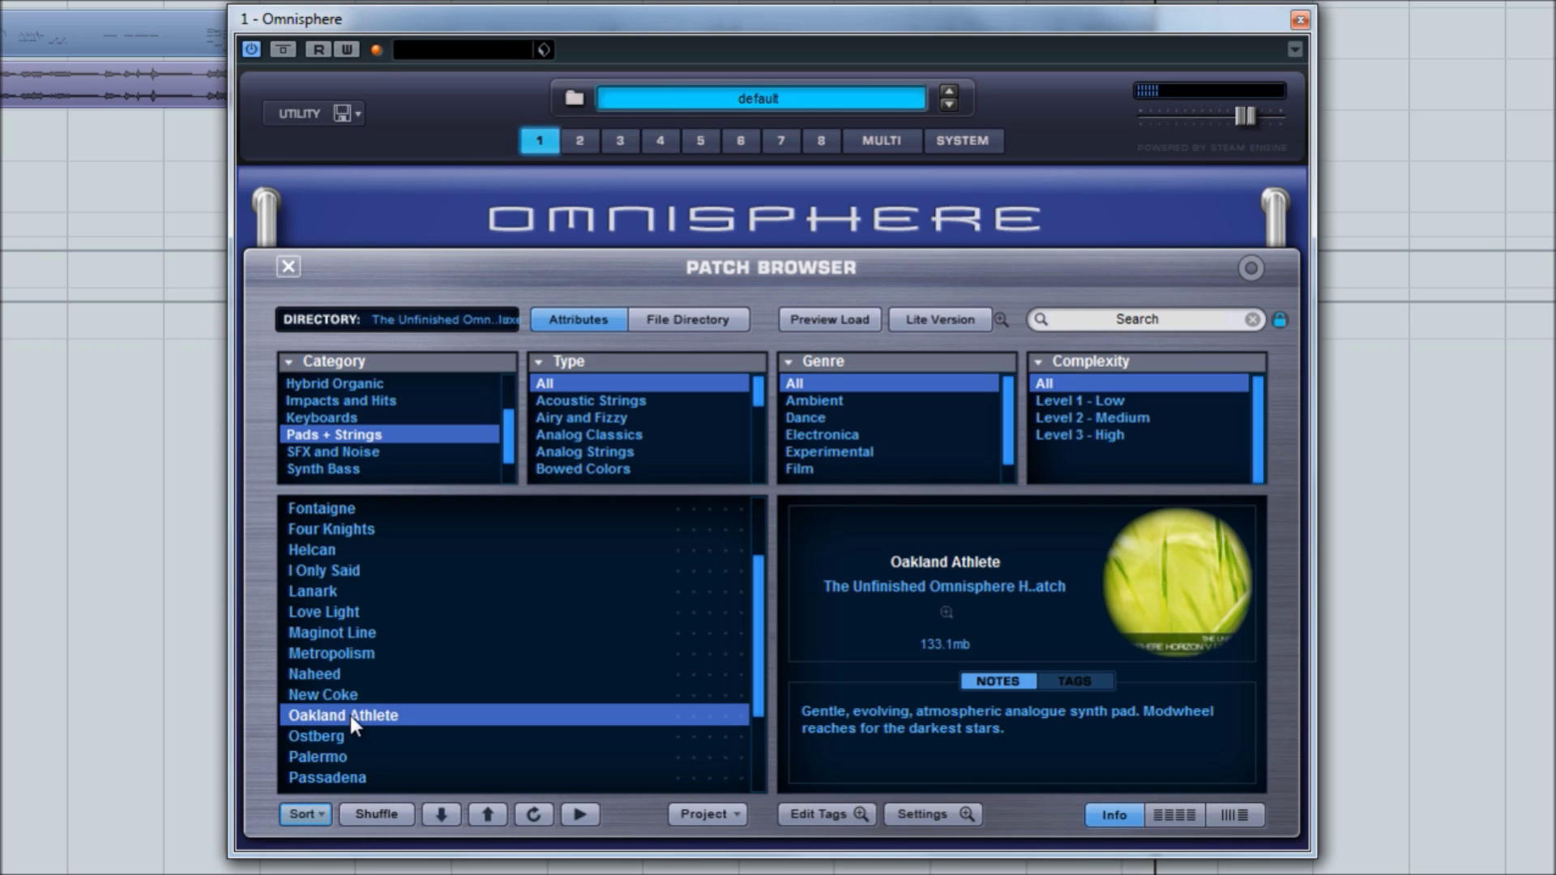
{"action": "left_click", "coordinate": [357, 774]}
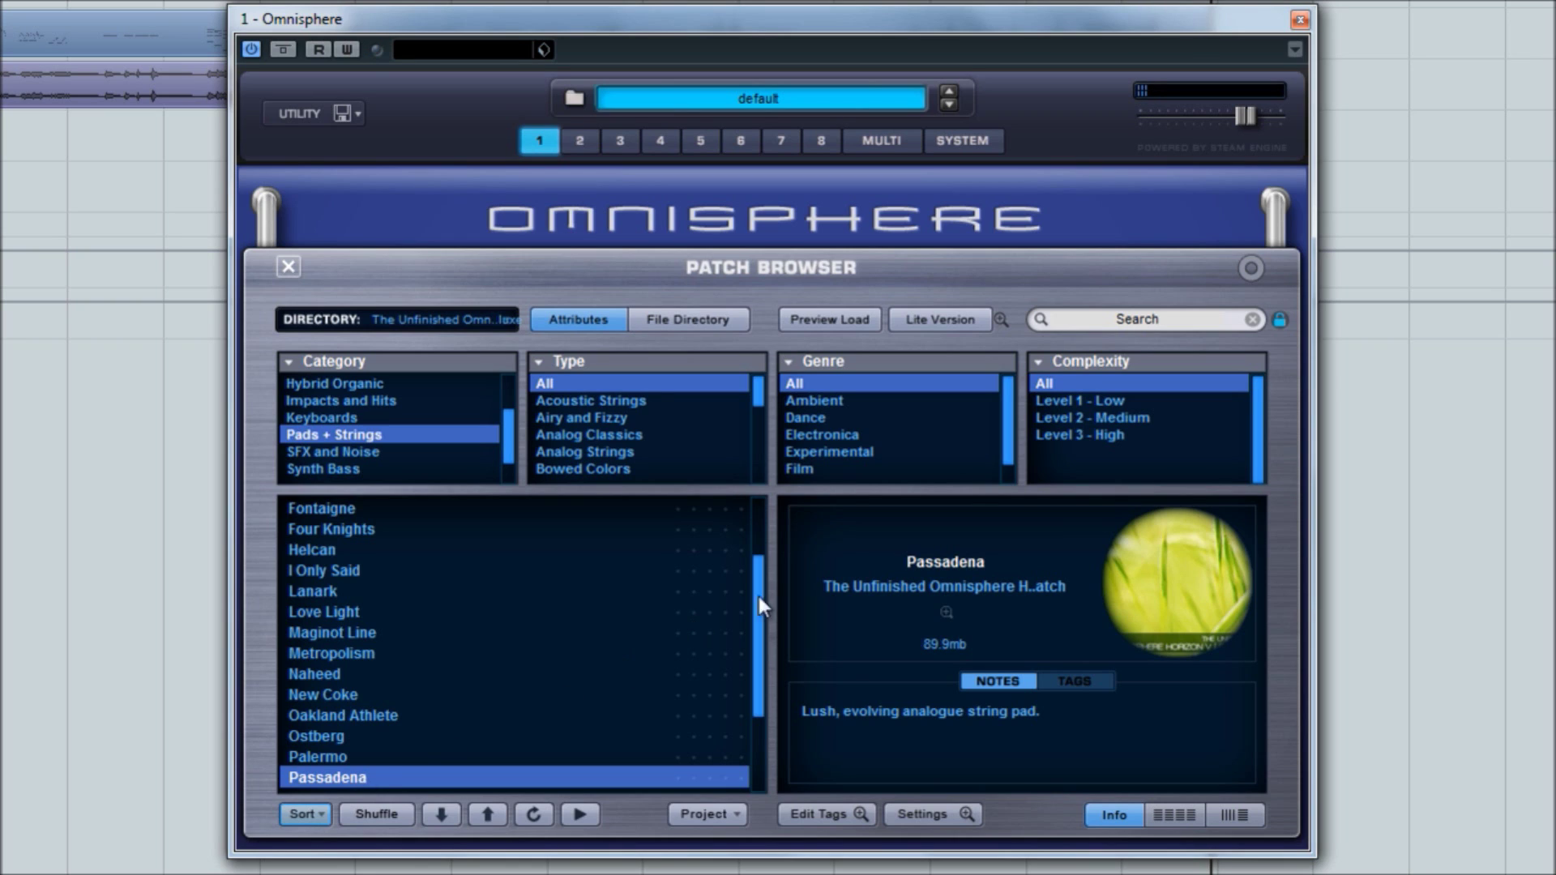
{"action": "left_click_drag", "start_coordinate": [762, 580], "coordinate": [776, 684]}
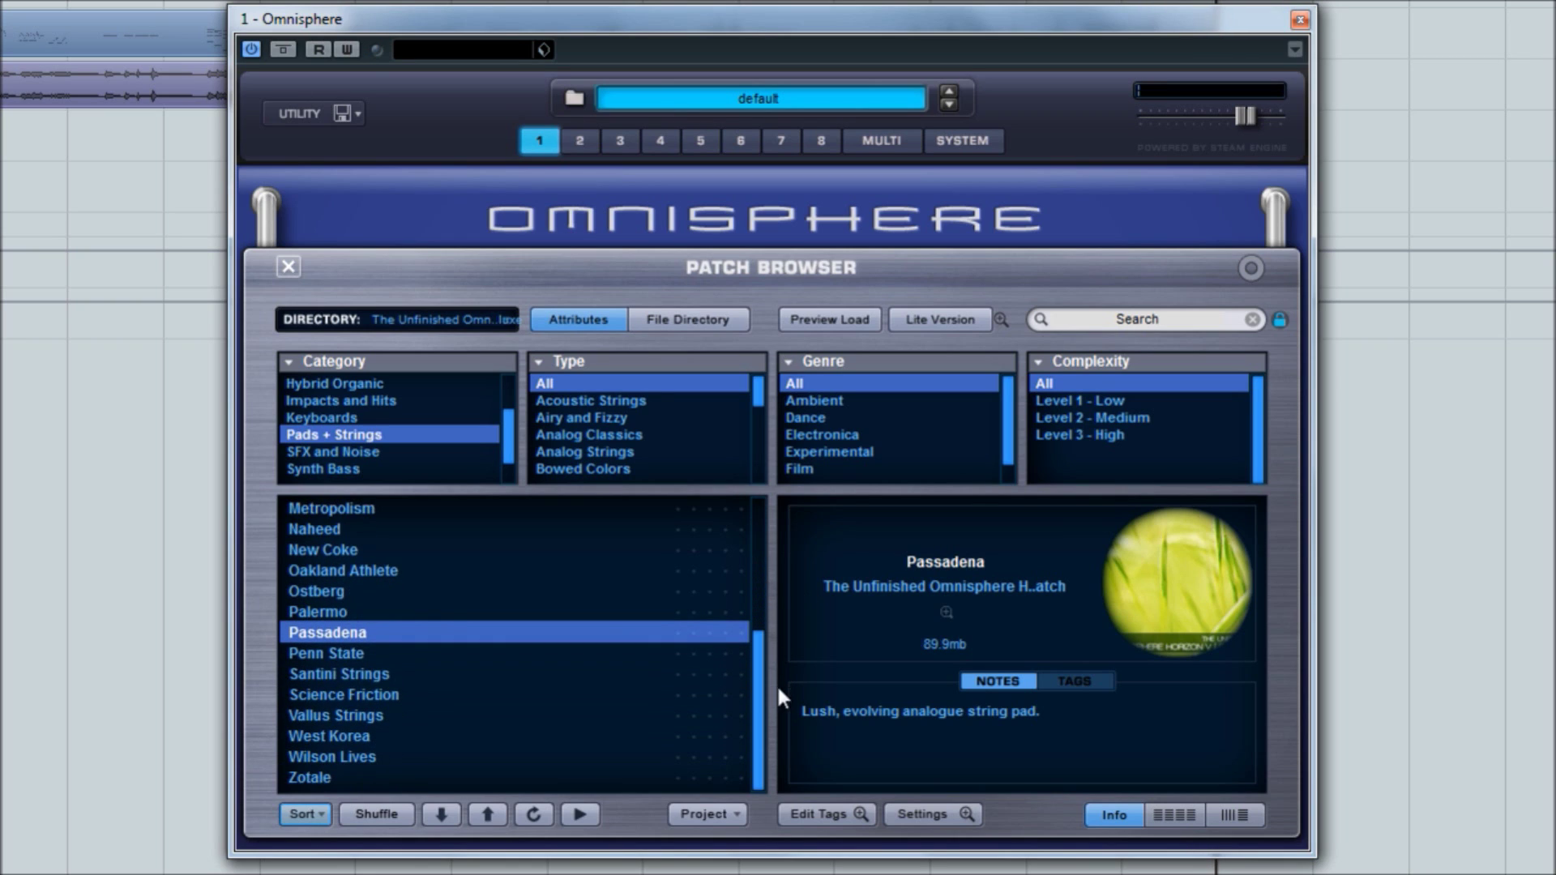
{"action": "left_click", "coordinate": [367, 675]}
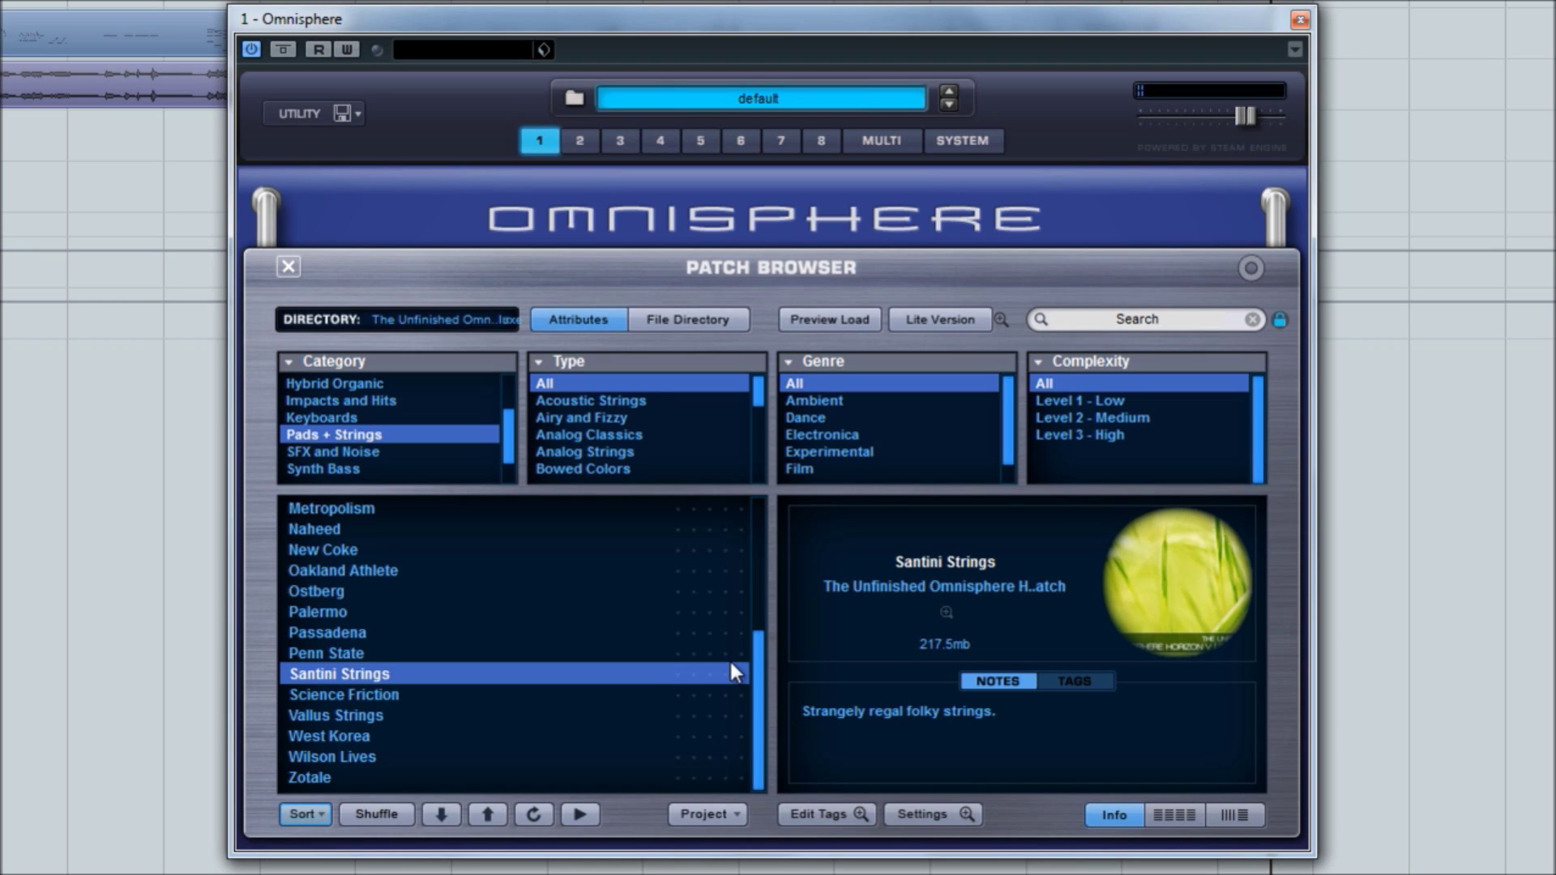
{"action": "left_click", "coordinate": [355, 736]}
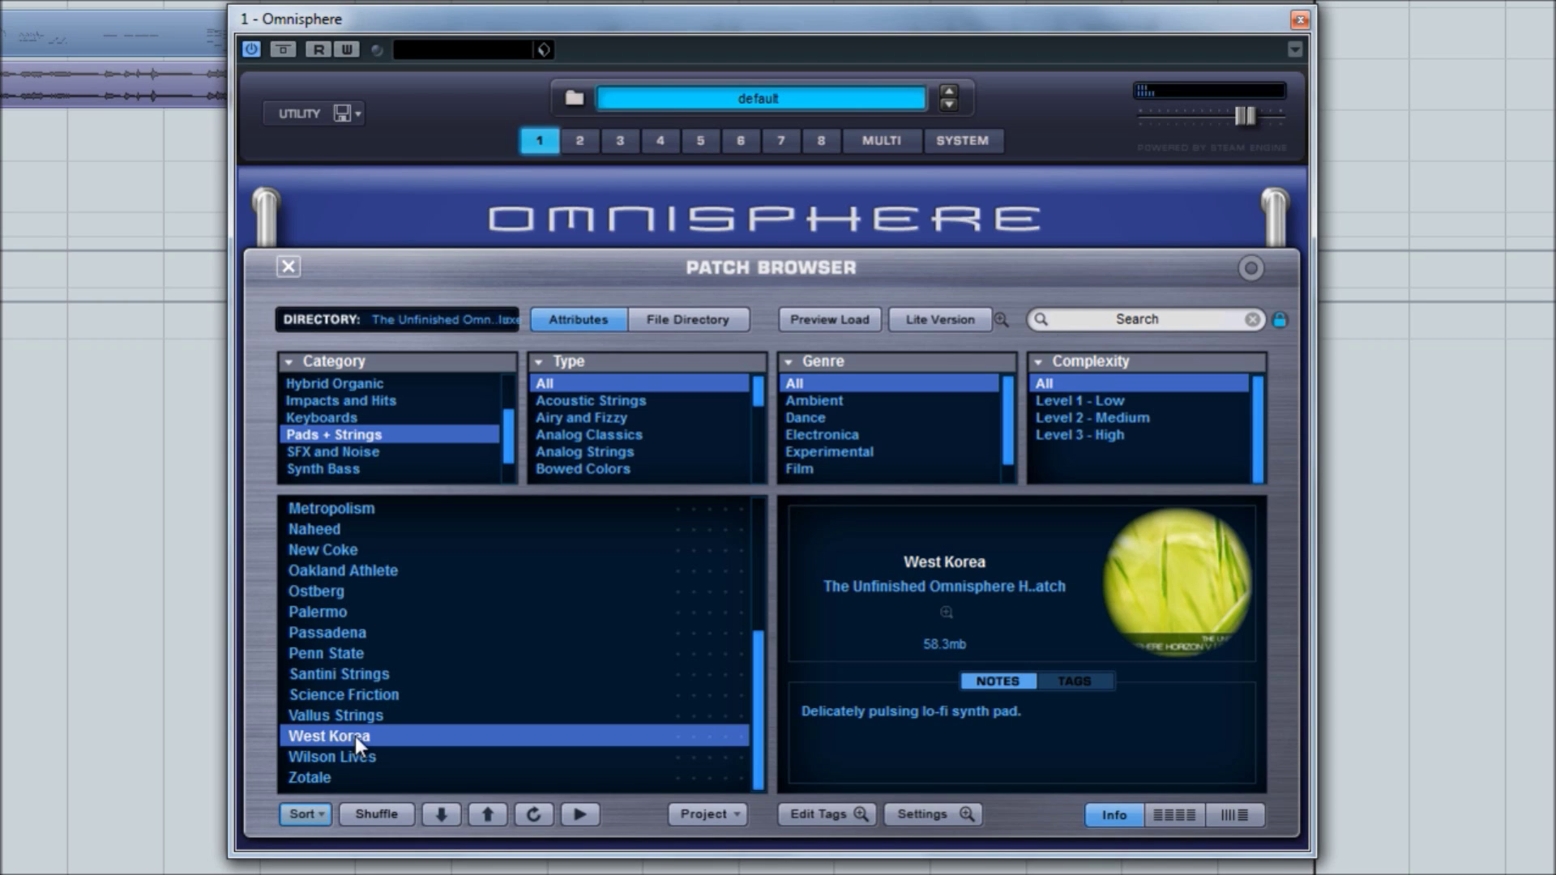
{"action": "left_click", "coordinate": [338, 775]}
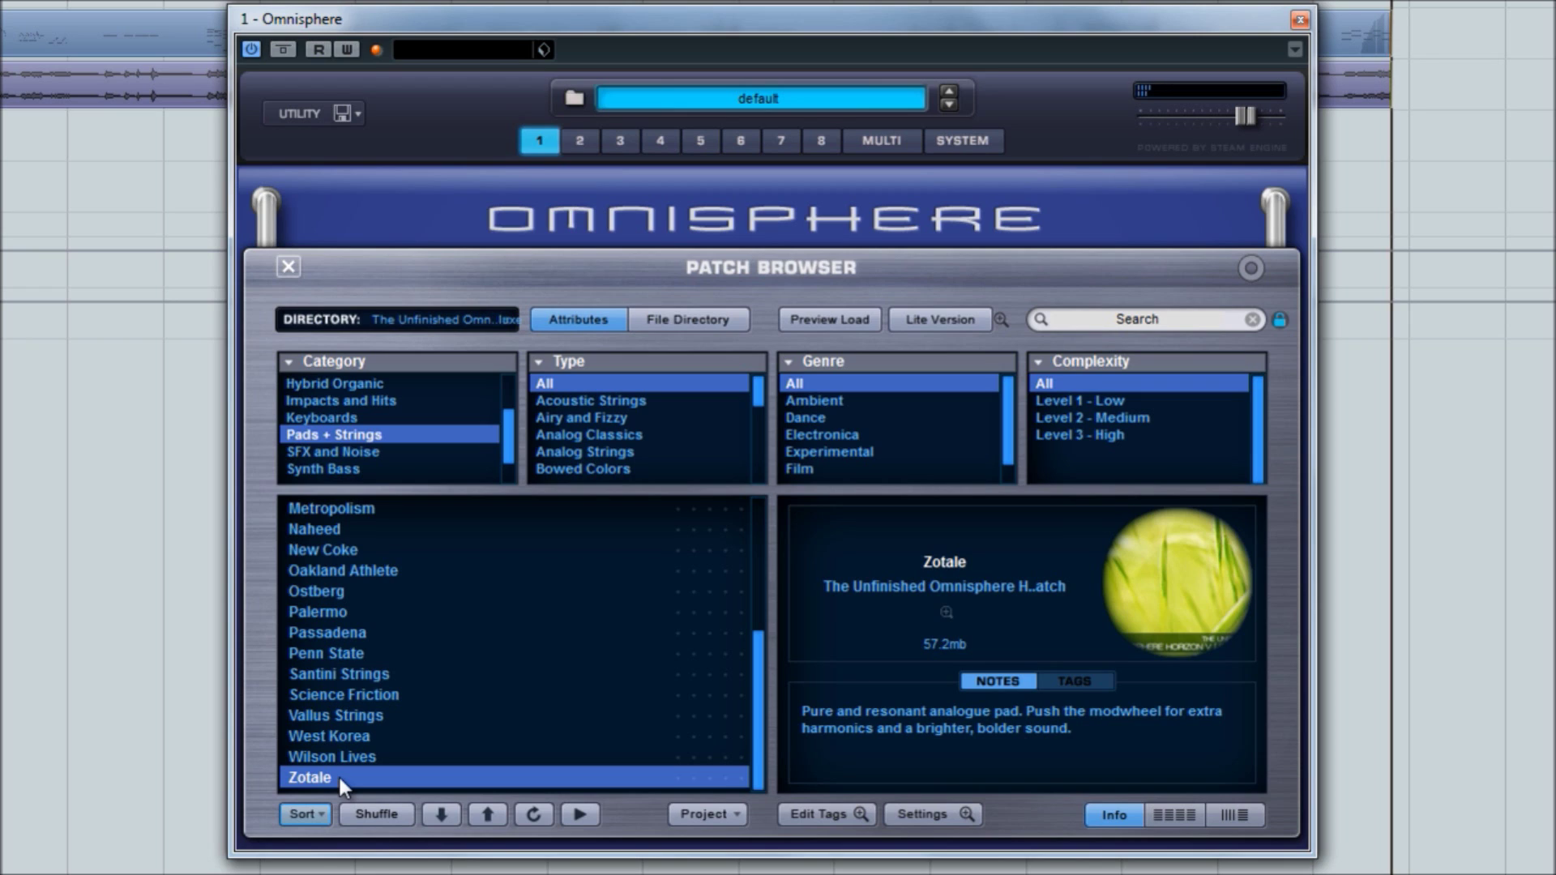
Step: Show the SFX and Noise category and audition its patches Geohazard and Infraction
{"action": "left_click", "coordinate": [343, 448]}
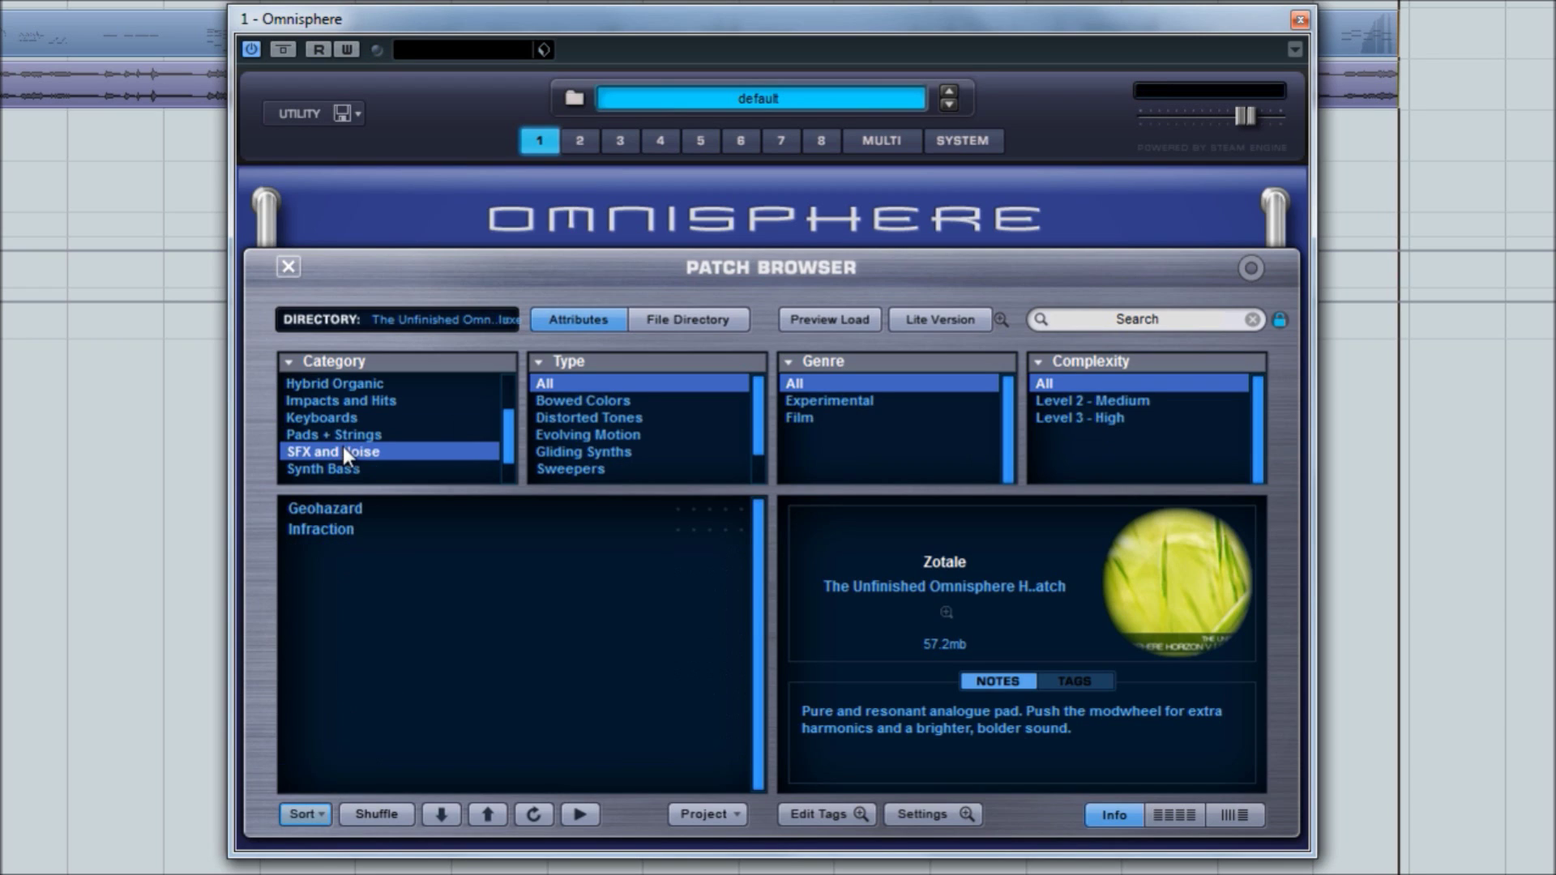
{"action": "left_click", "coordinate": [327, 507]}
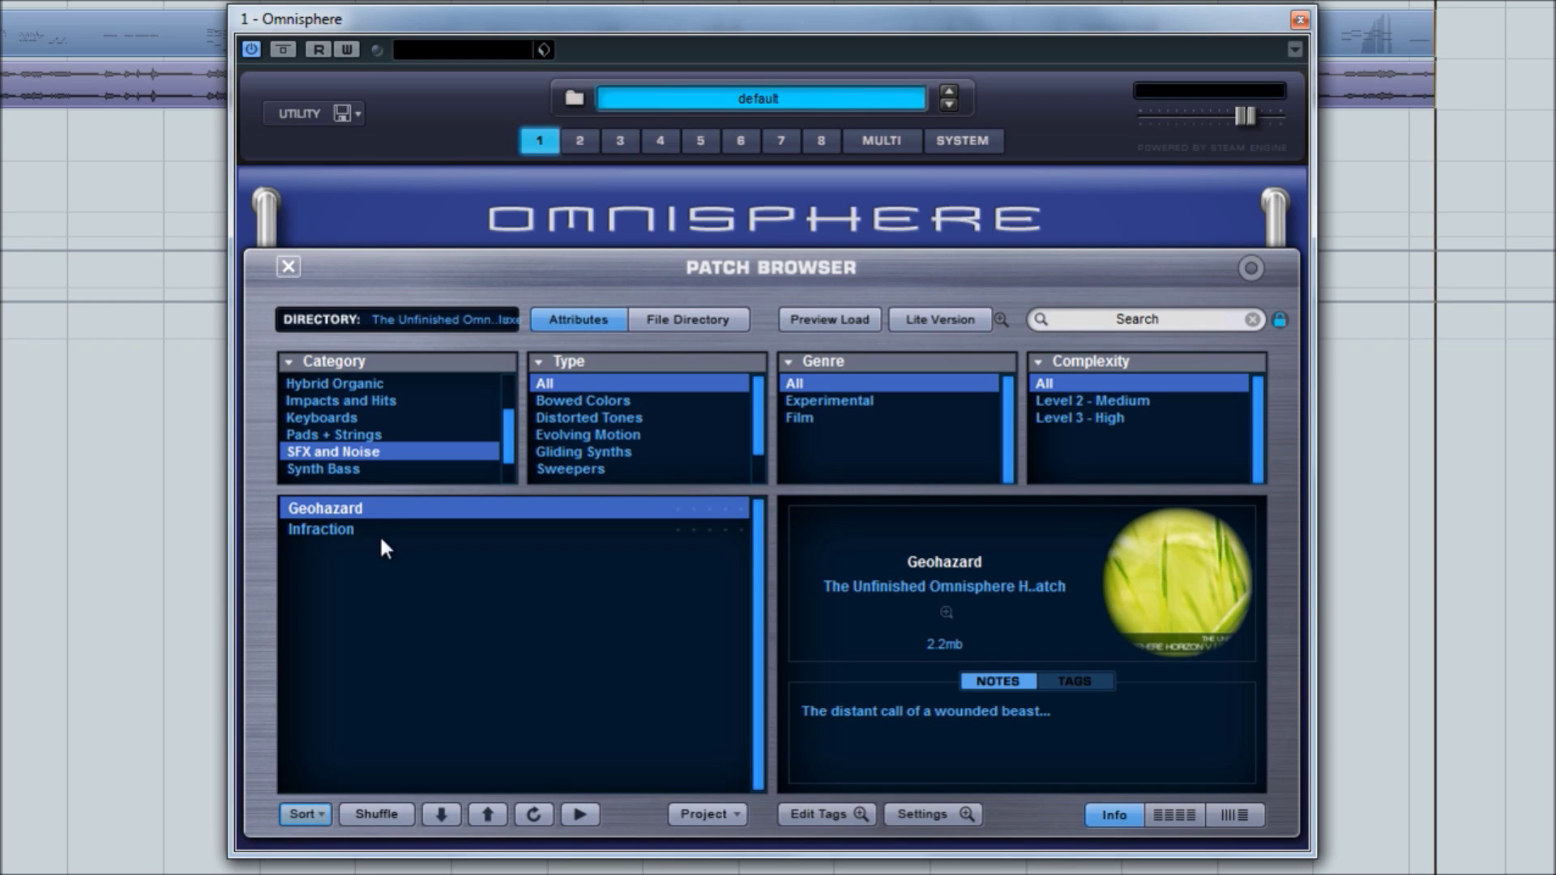
{"action": "left_click", "coordinate": [370, 529]}
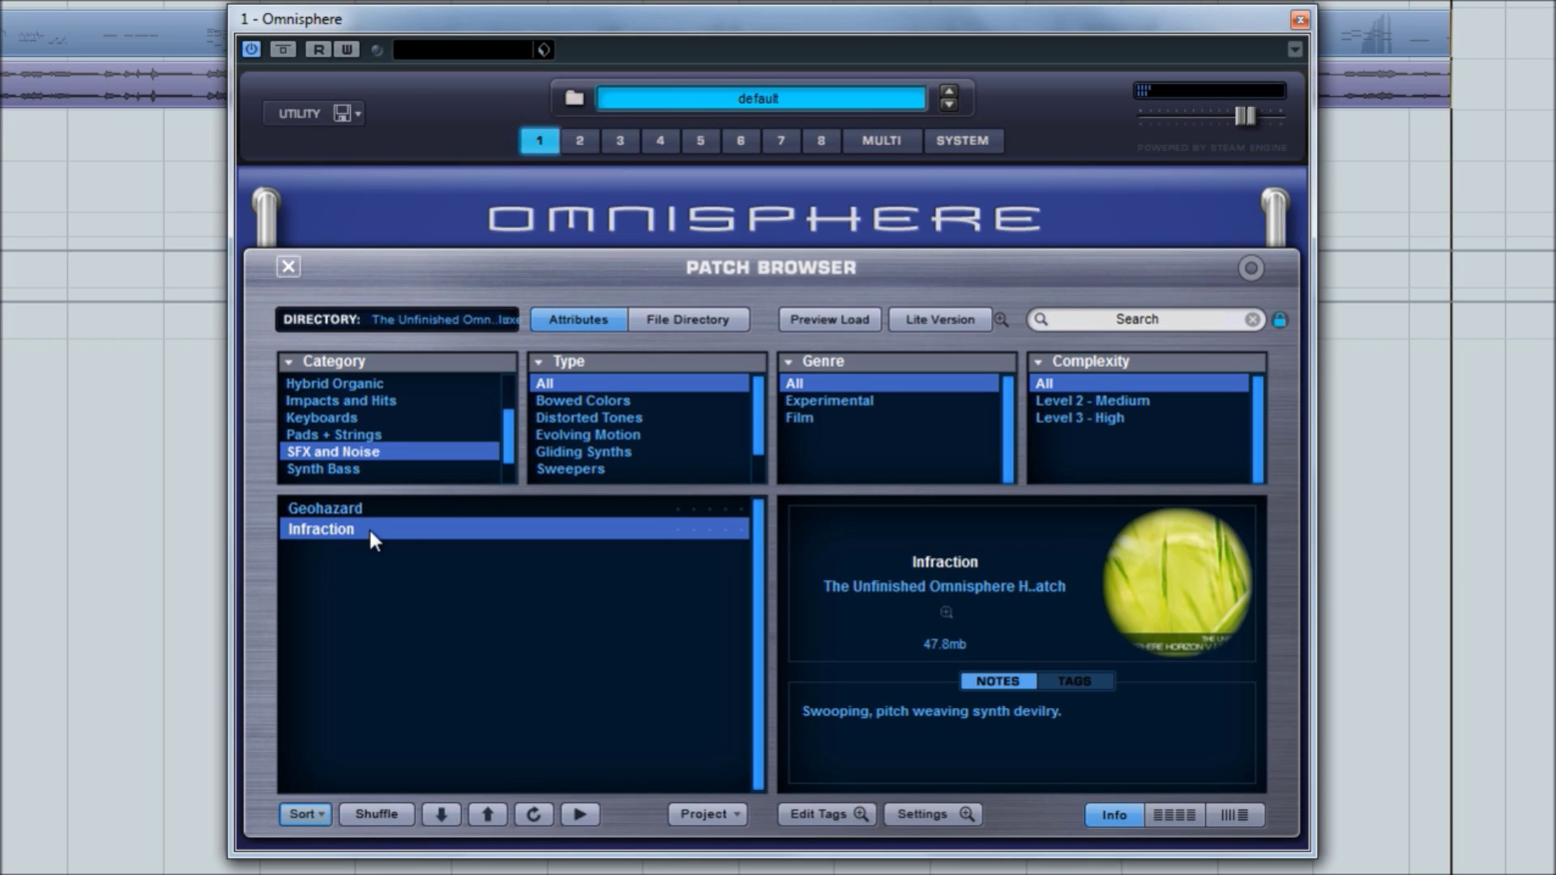
Step: Show the Synth Bass category and audition Amphire, Attak, Harker, Leave, Parc Bass, Thames Bass and Vestre
{"action": "left_click_drag", "start_coordinate": [509, 433], "coordinate": [508, 454]}
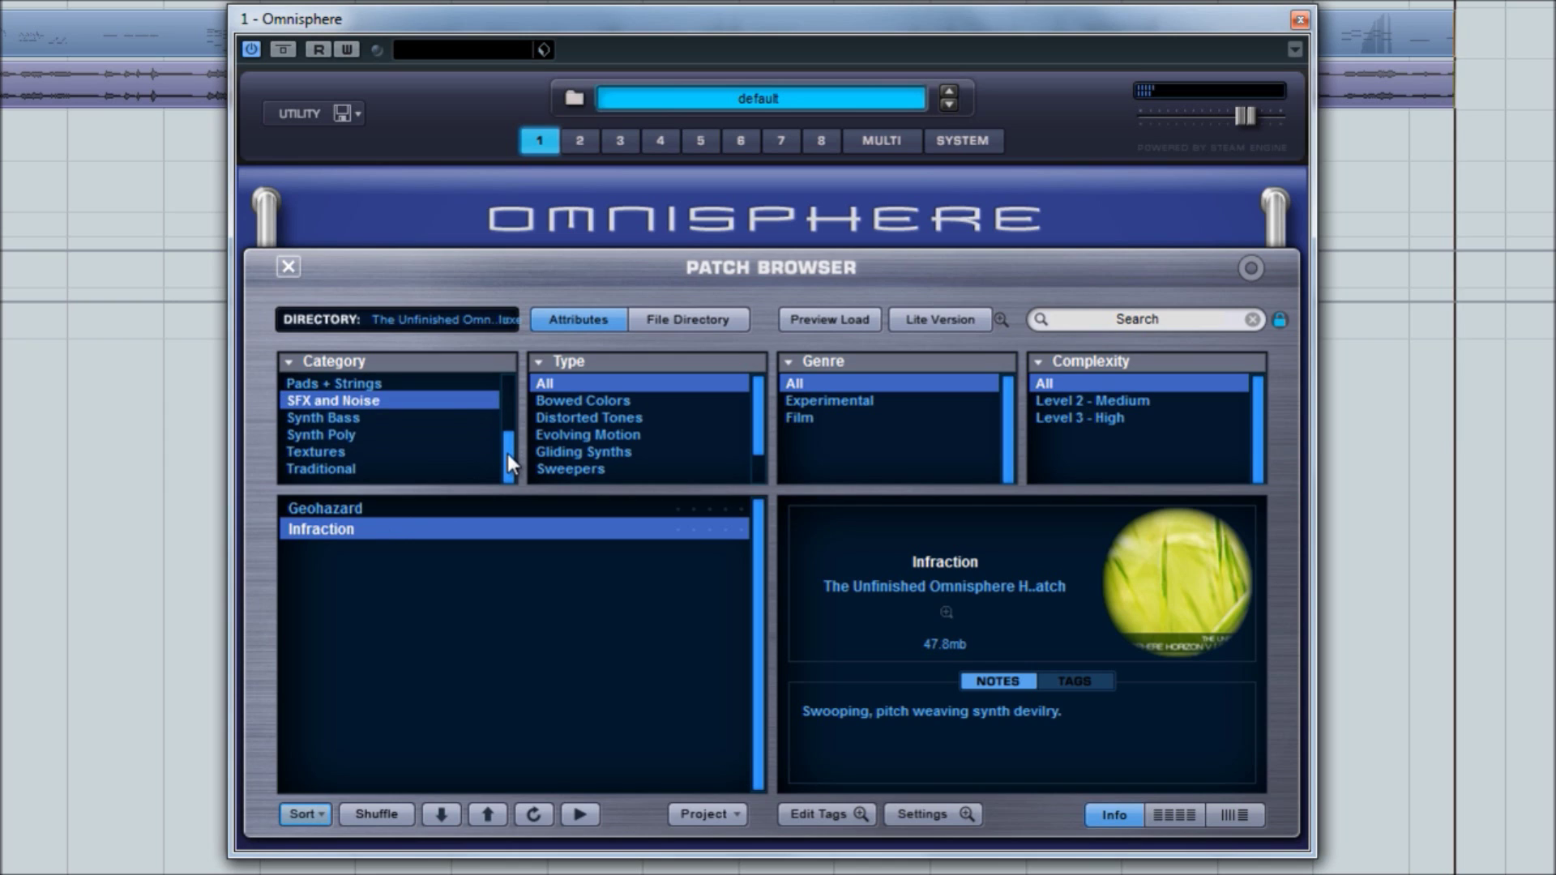
{"action": "left_click", "coordinate": [343, 417]}
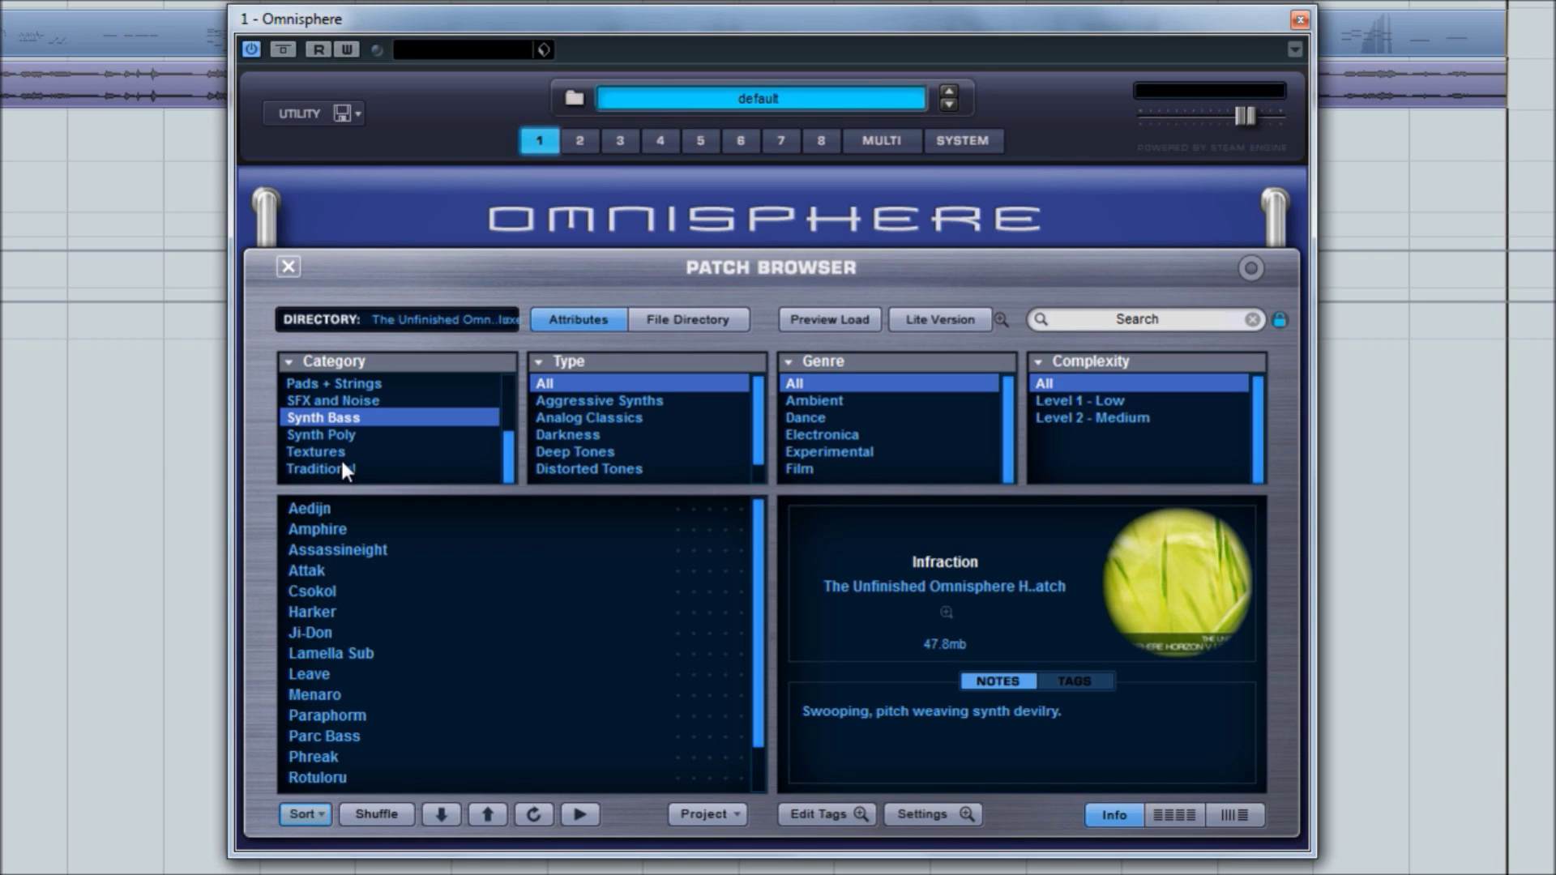
{"action": "left_click", "coordinate": [316, 528]}
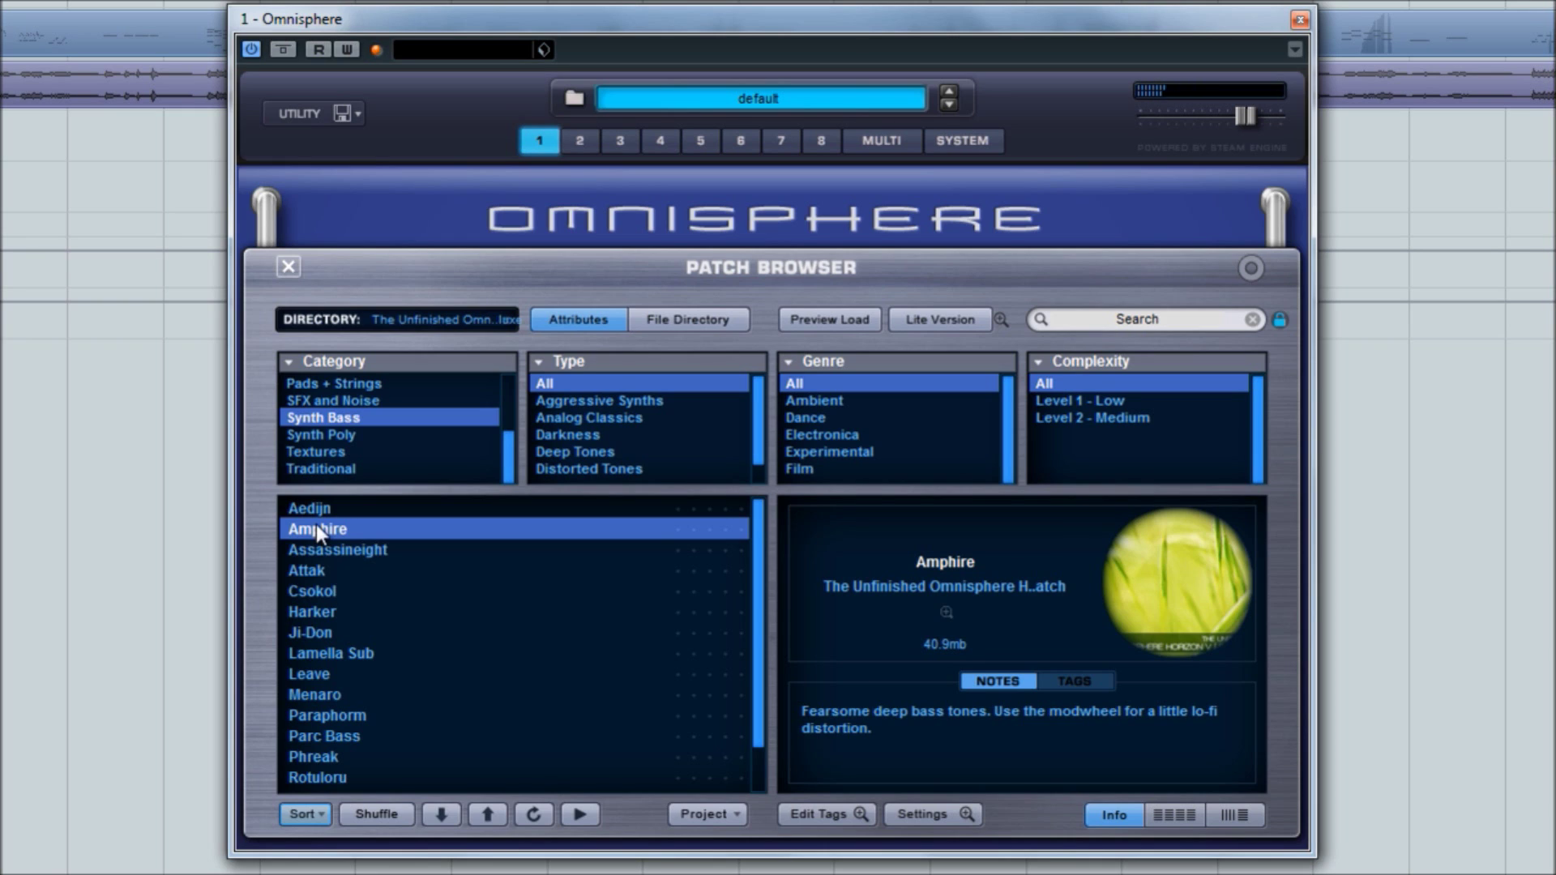
{"action": "left_click", "coordinate": [308, 572]}
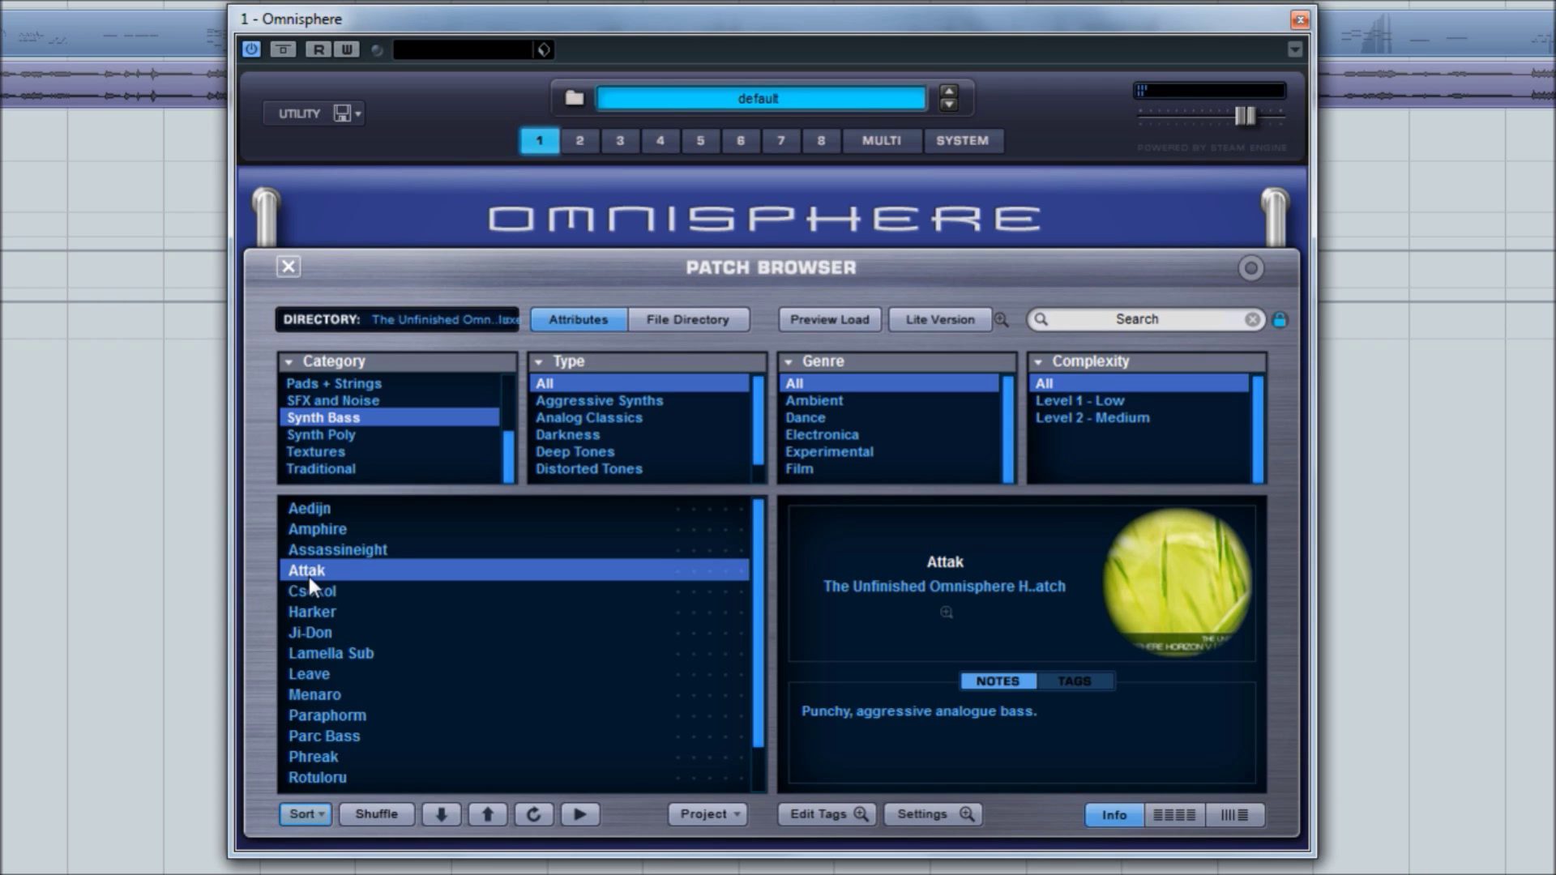
{"action": "left_click", "coordinate": [328, 615]}
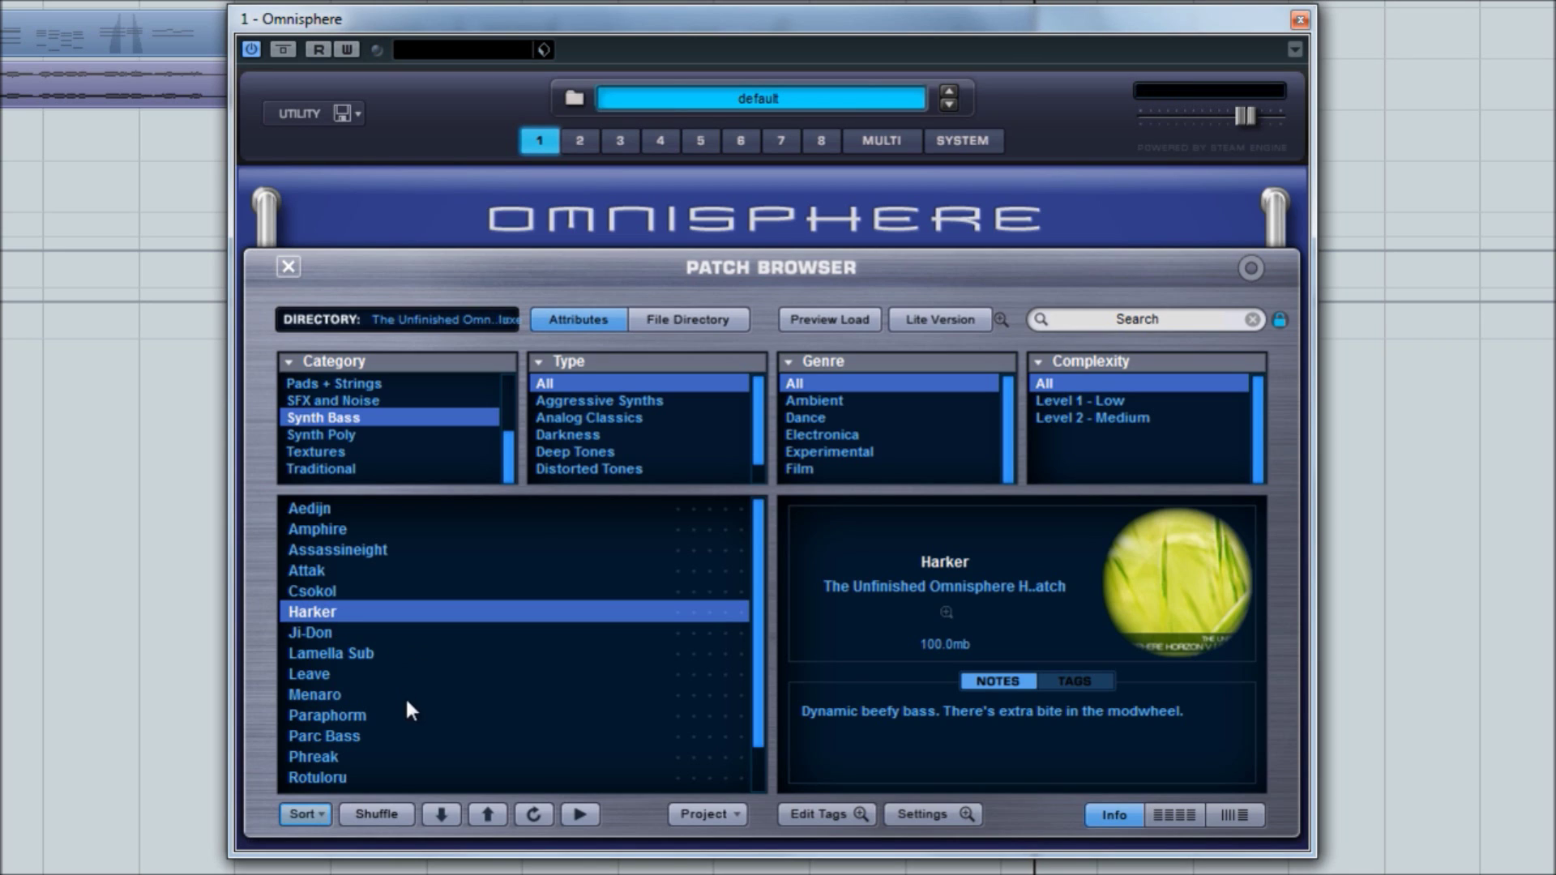
{"action": "left_click", "coordinate": [309, 673]}
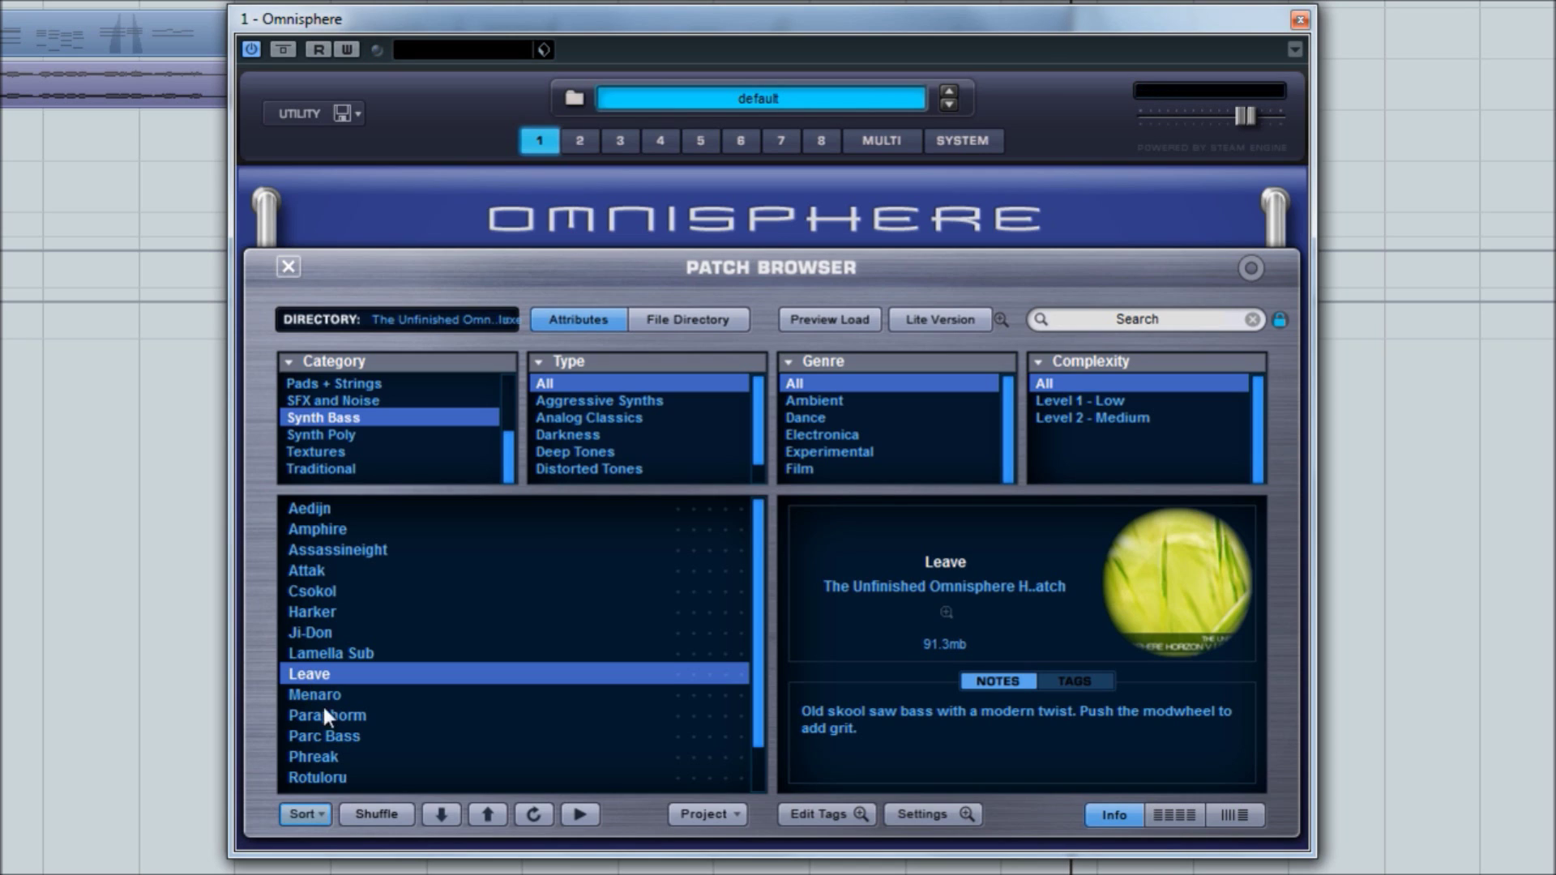
{"action": "left_click", "coordinate": [334, 733]}
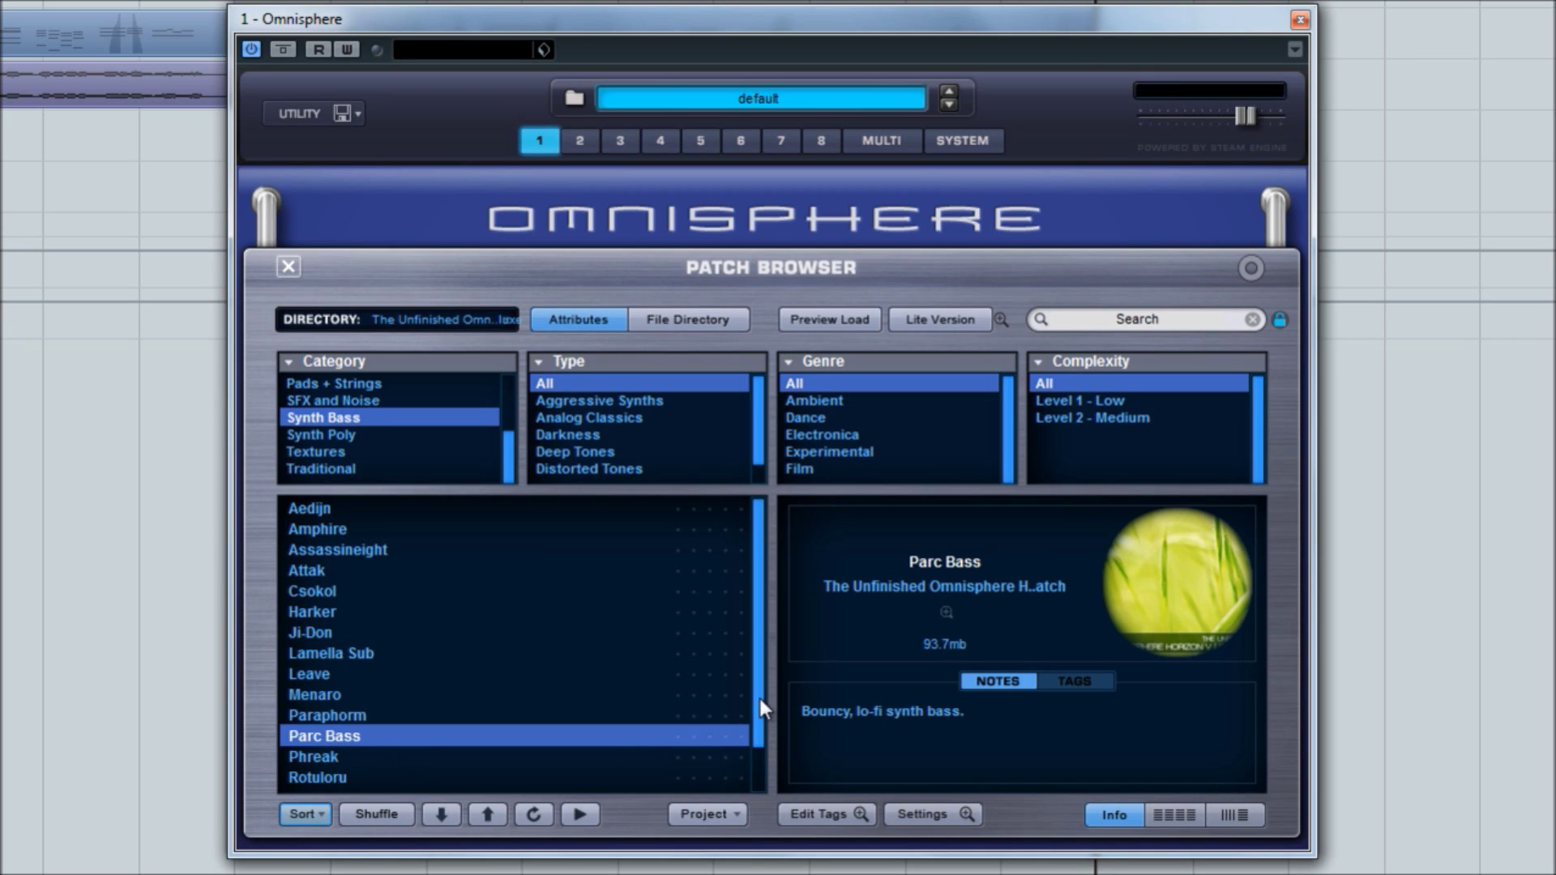
{"action": "left_click_drag", "start_coordinate": [761, 699], "coordinate": [692, 743]}
{"action": "left_click", "coordinate": [370, 730]}
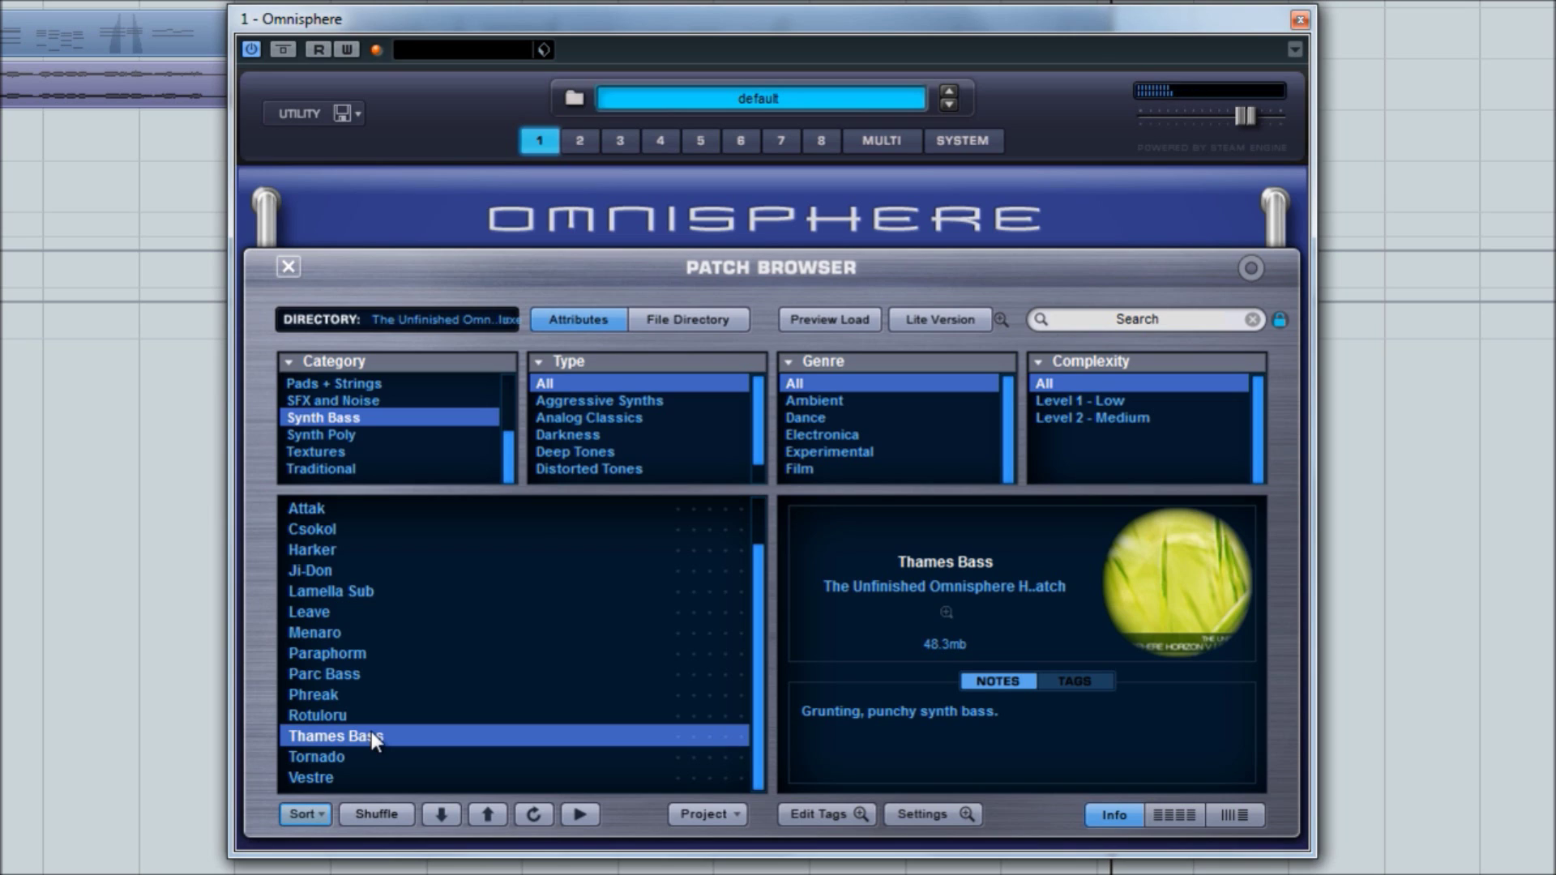
{"action": "left_click", "coordinate": [326, 776]}
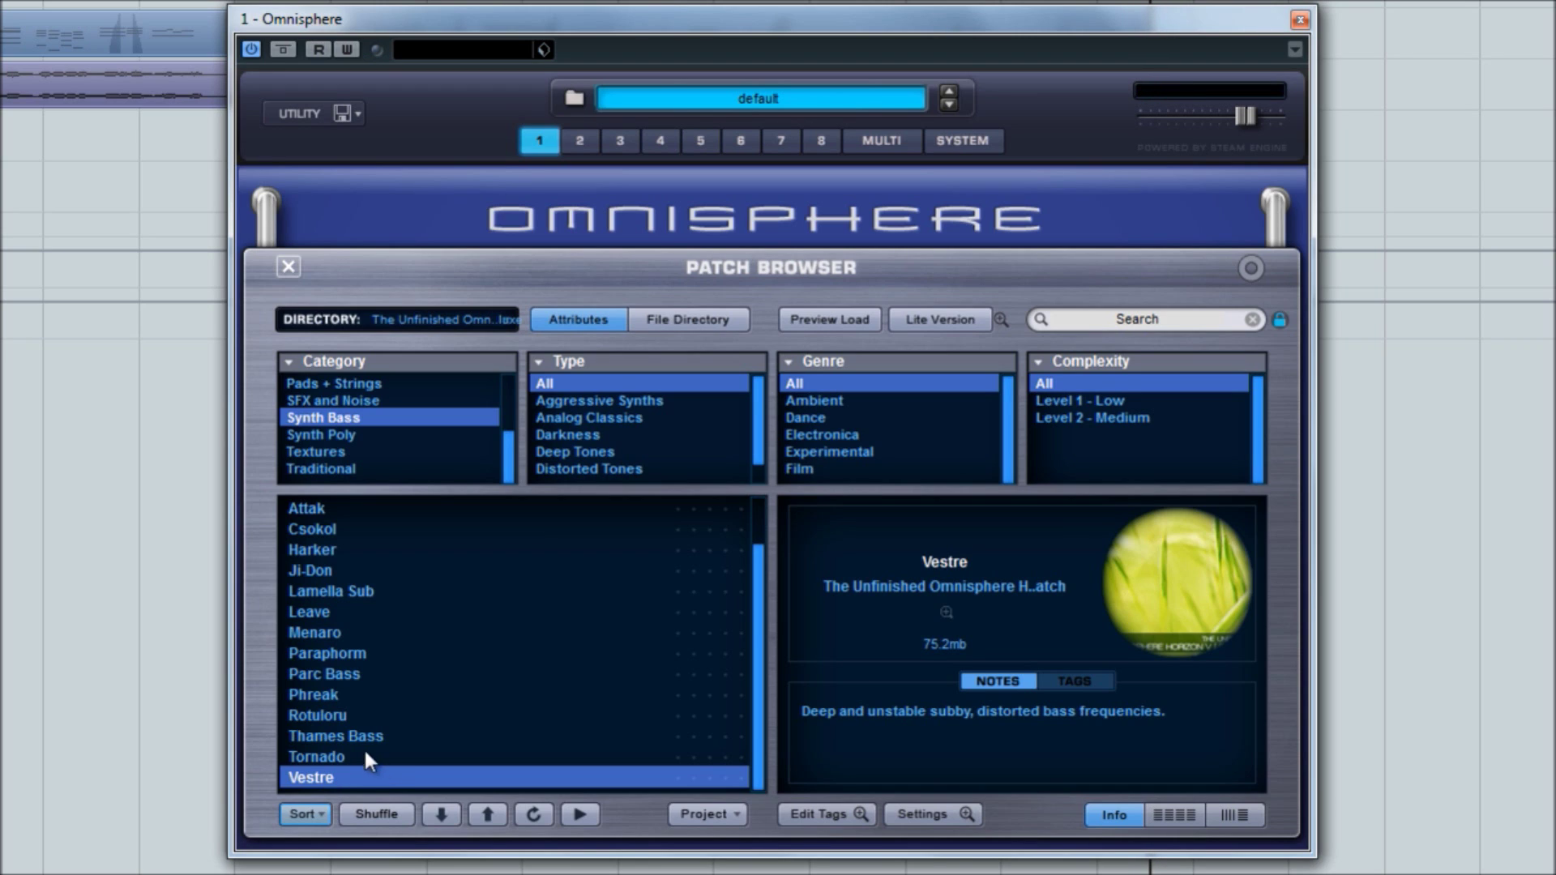
Step: Show the Synth Poly category and audition Desperados, Gredonia, Haldane, Paona and Phabi
{"action": "left_click", "coordinate": [327, 438]}
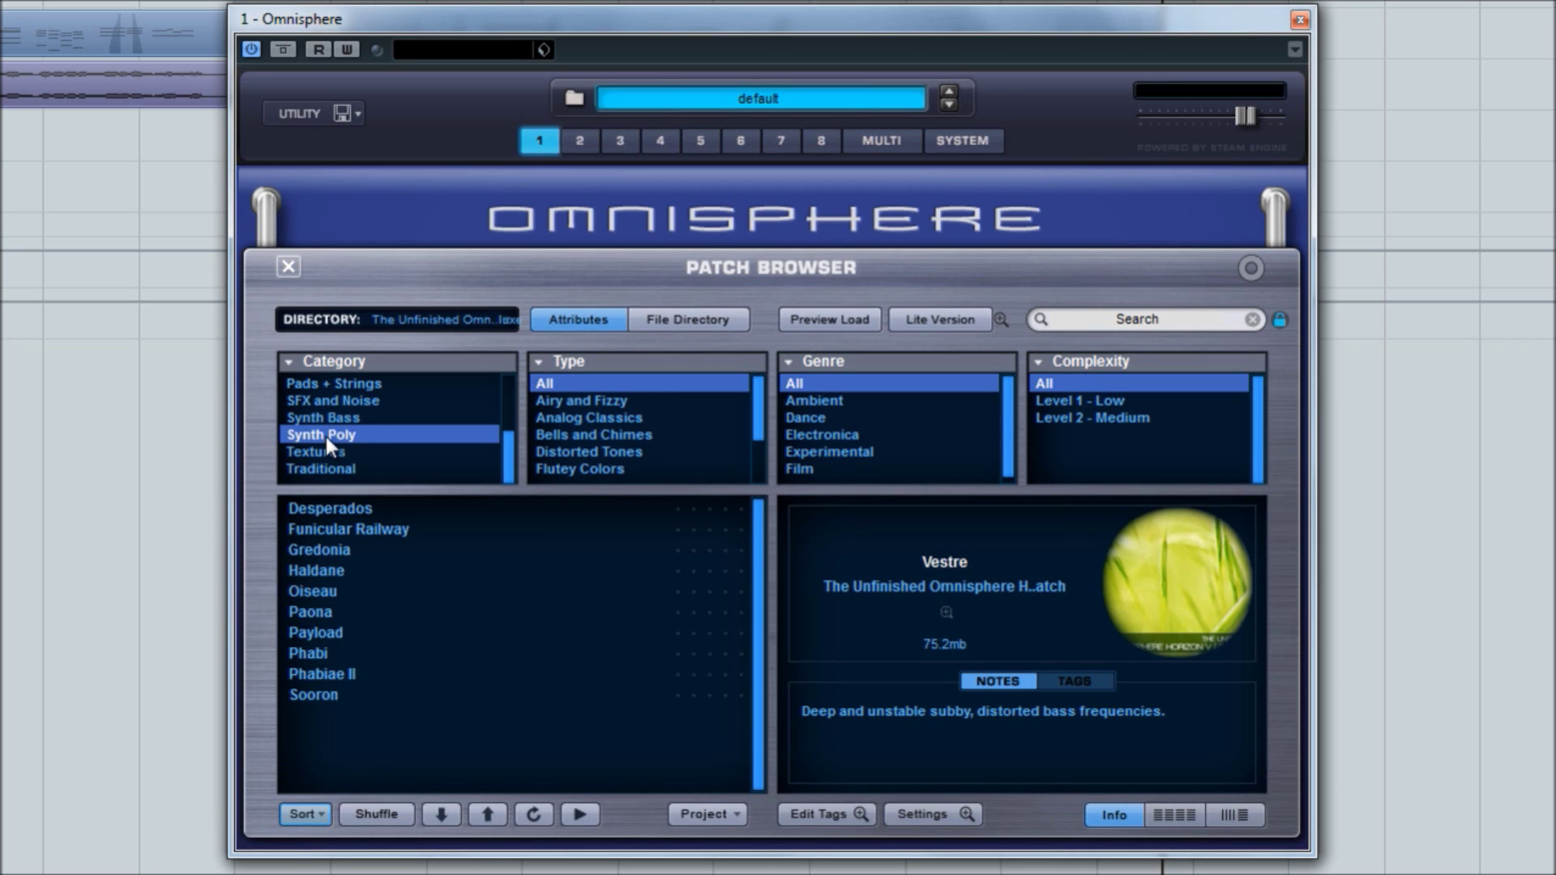
{"action": "left_click", "coordinate": [315, 514]}
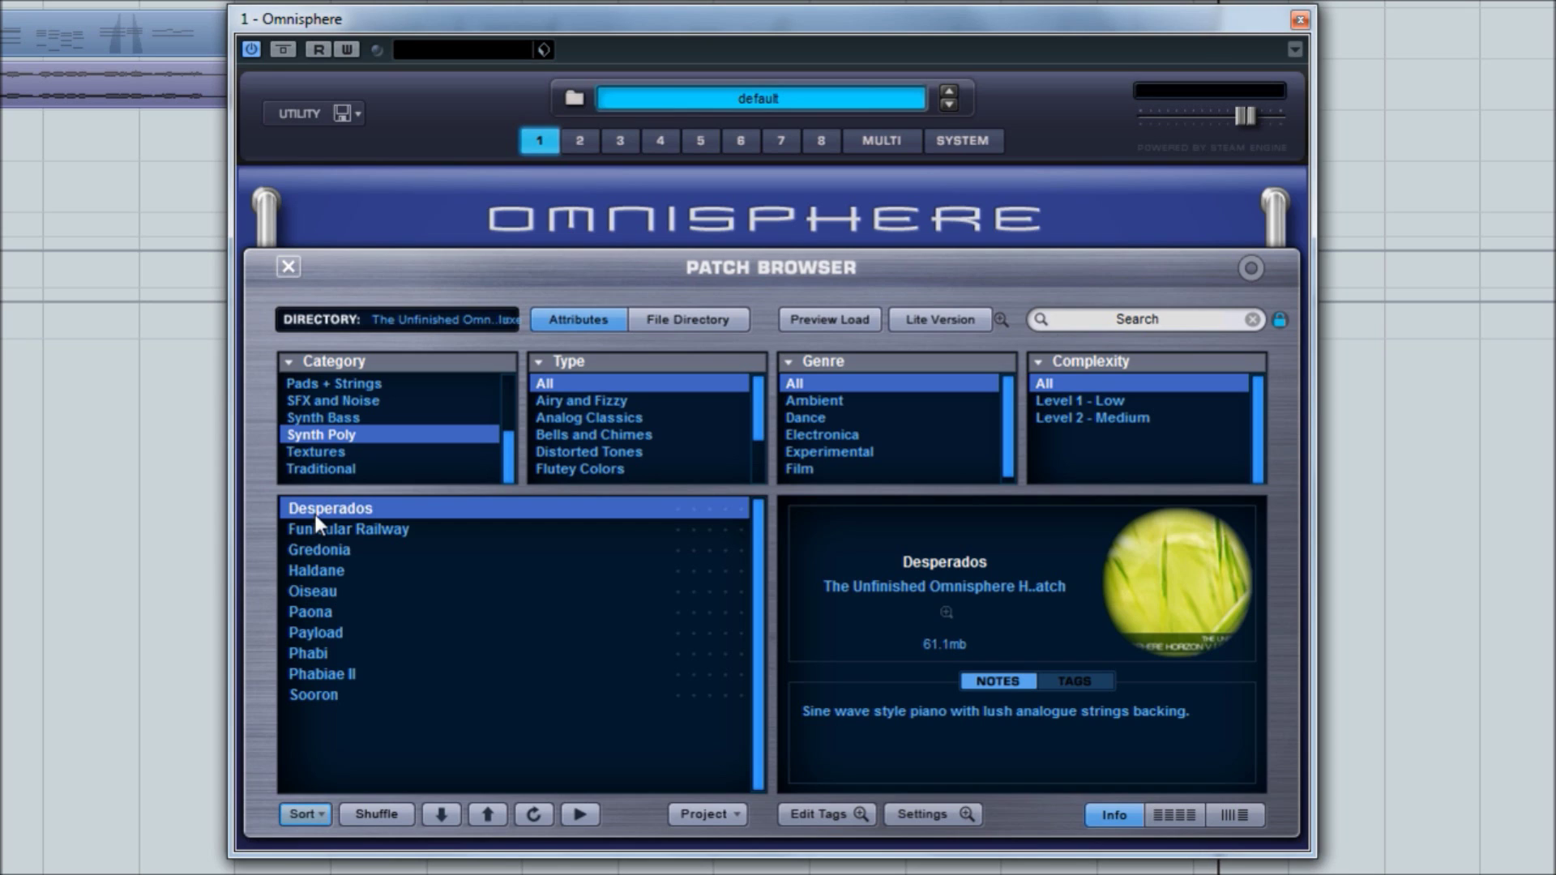
{"action": "left_click", "coordinate": [328, 551]}
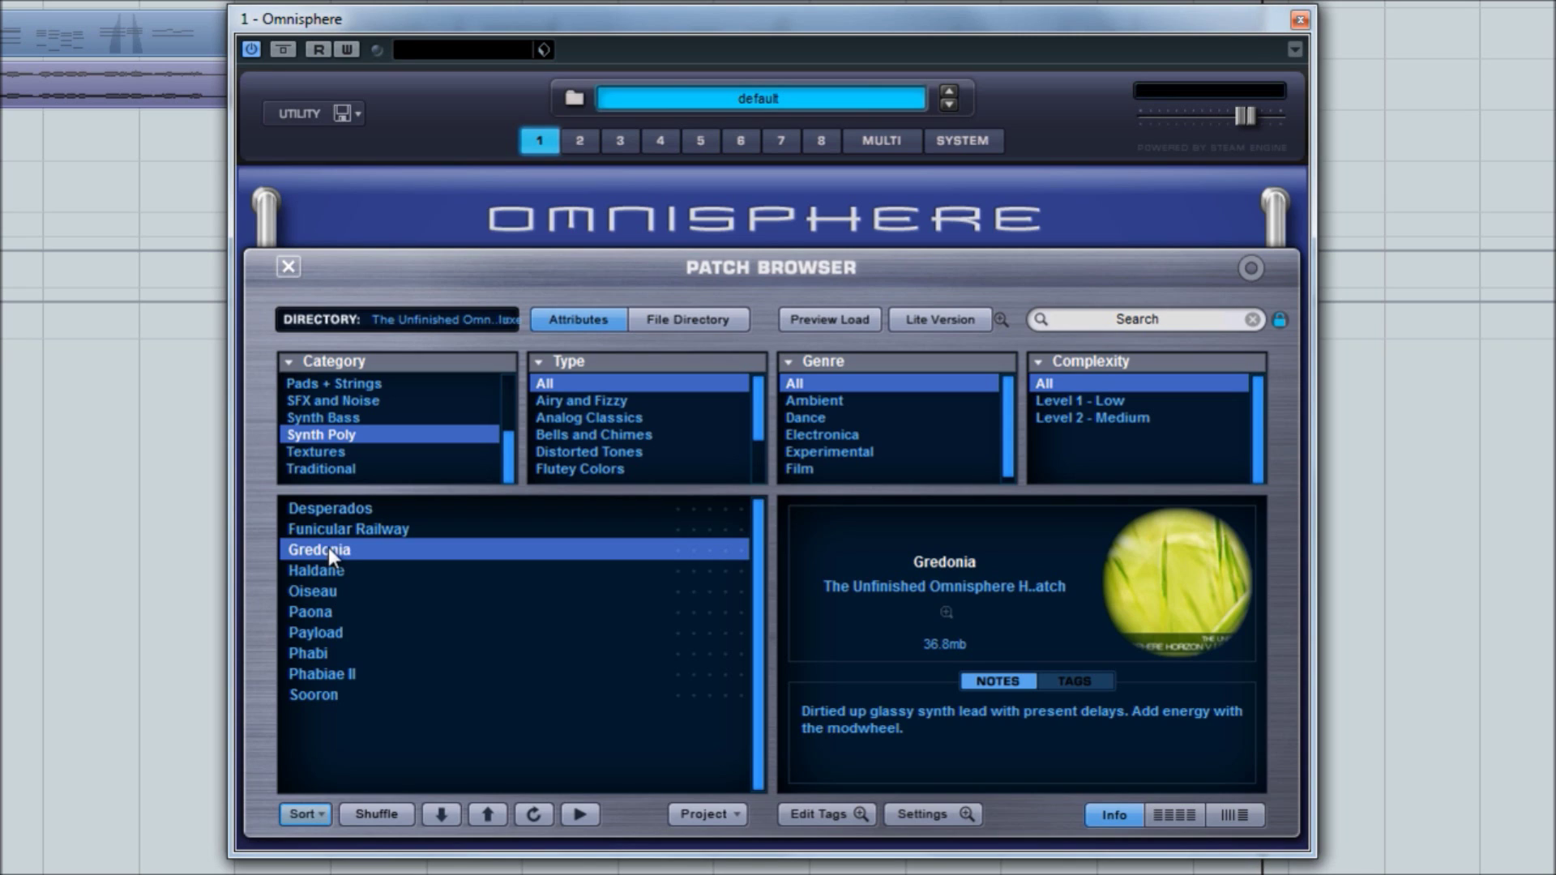
{"action": "left_click", "coordinate": [329, 573]}
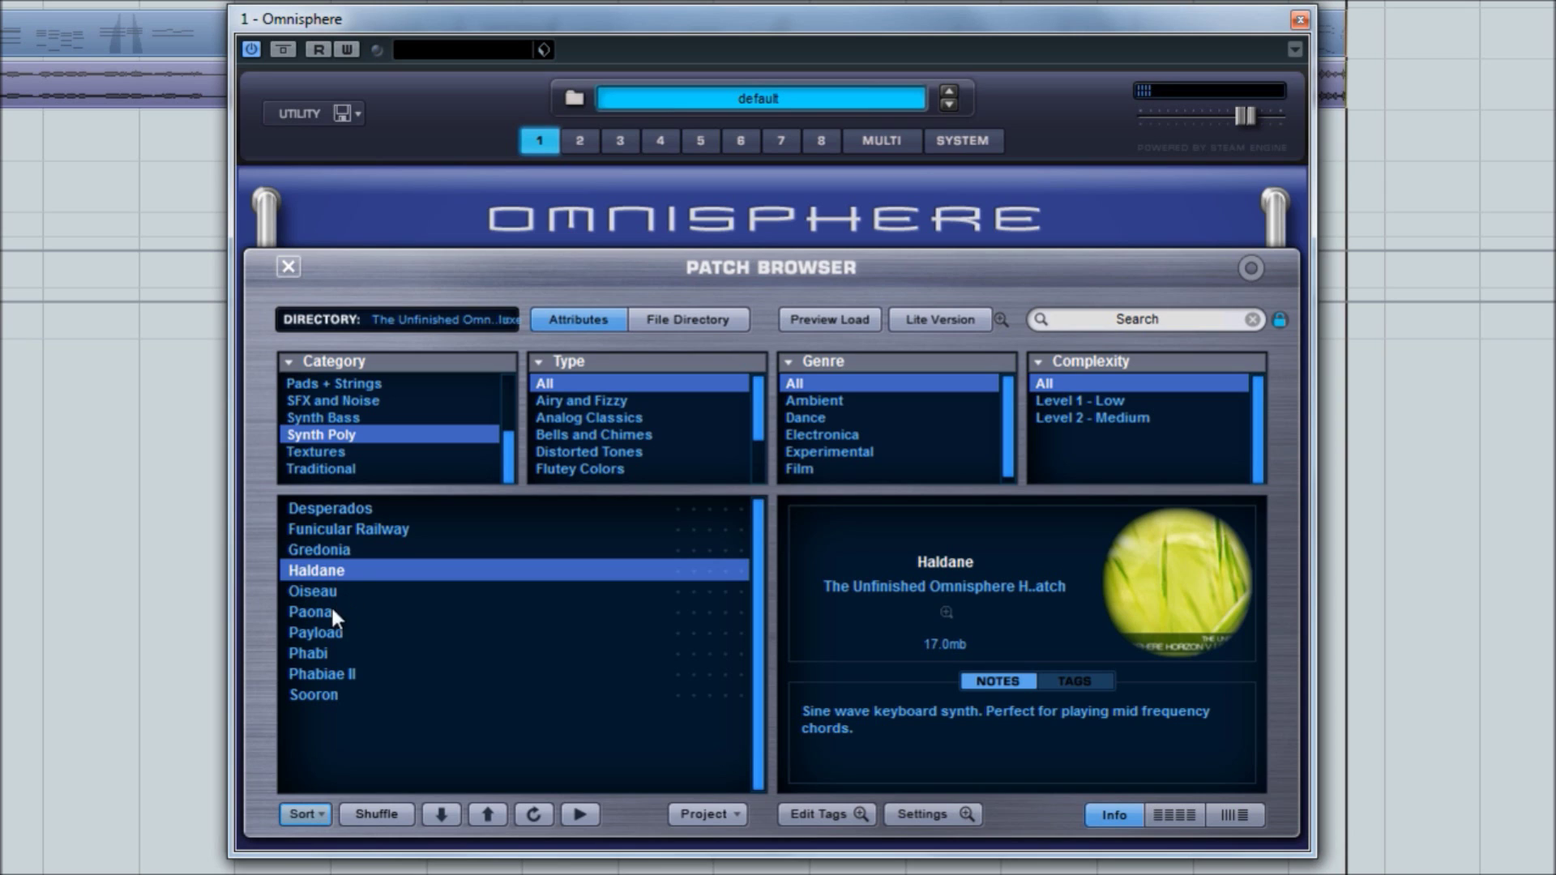
{"action": "left_click", "coordinate": [327, 612]}
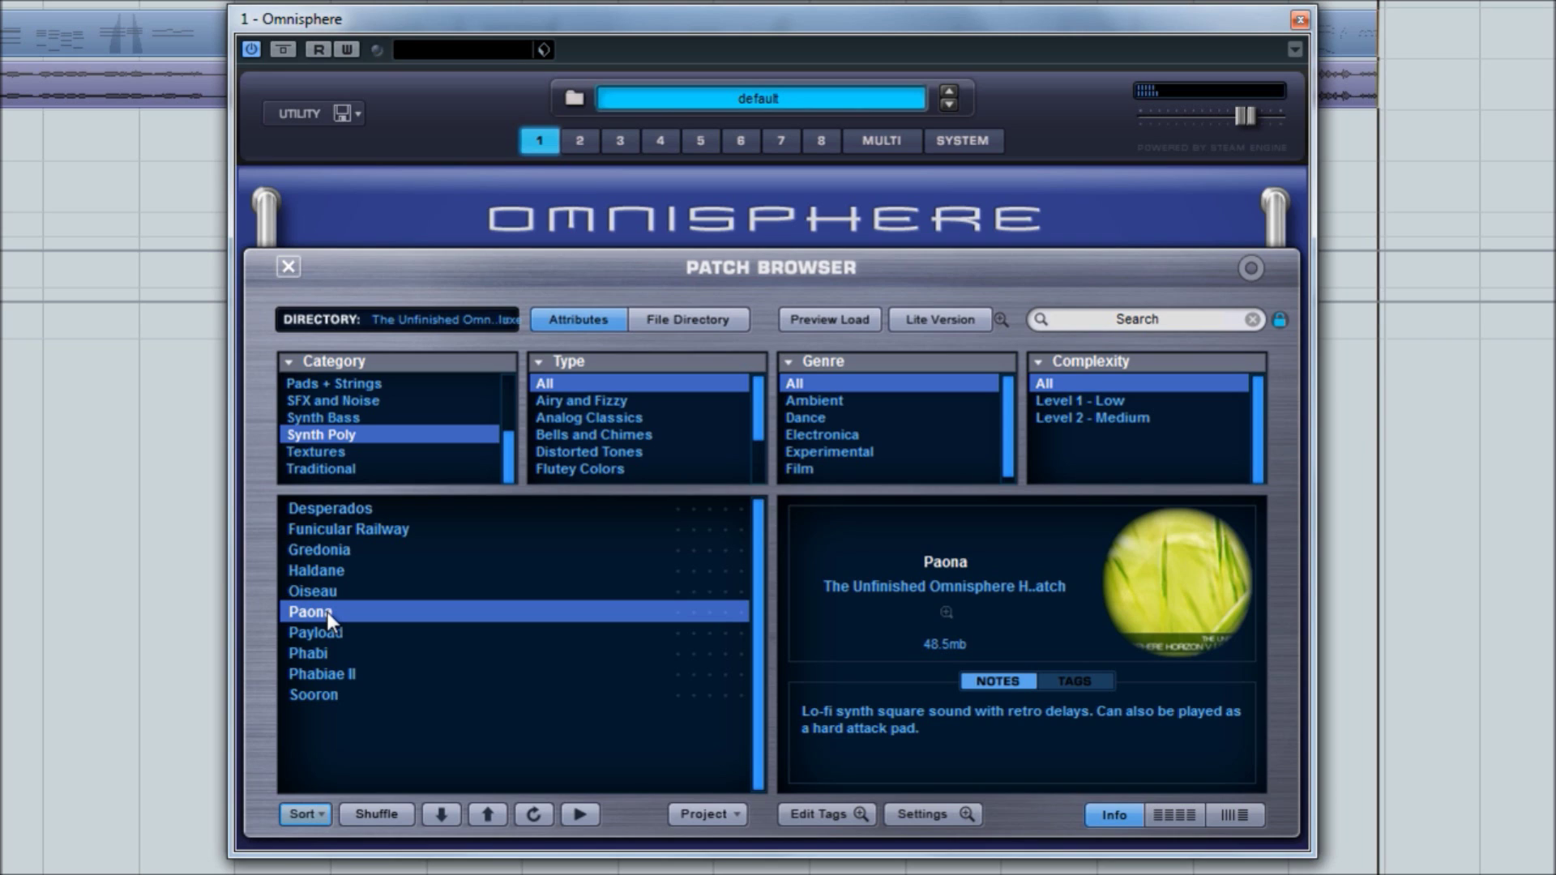
{"action": "left_click", "coordinate": [305, 652]}
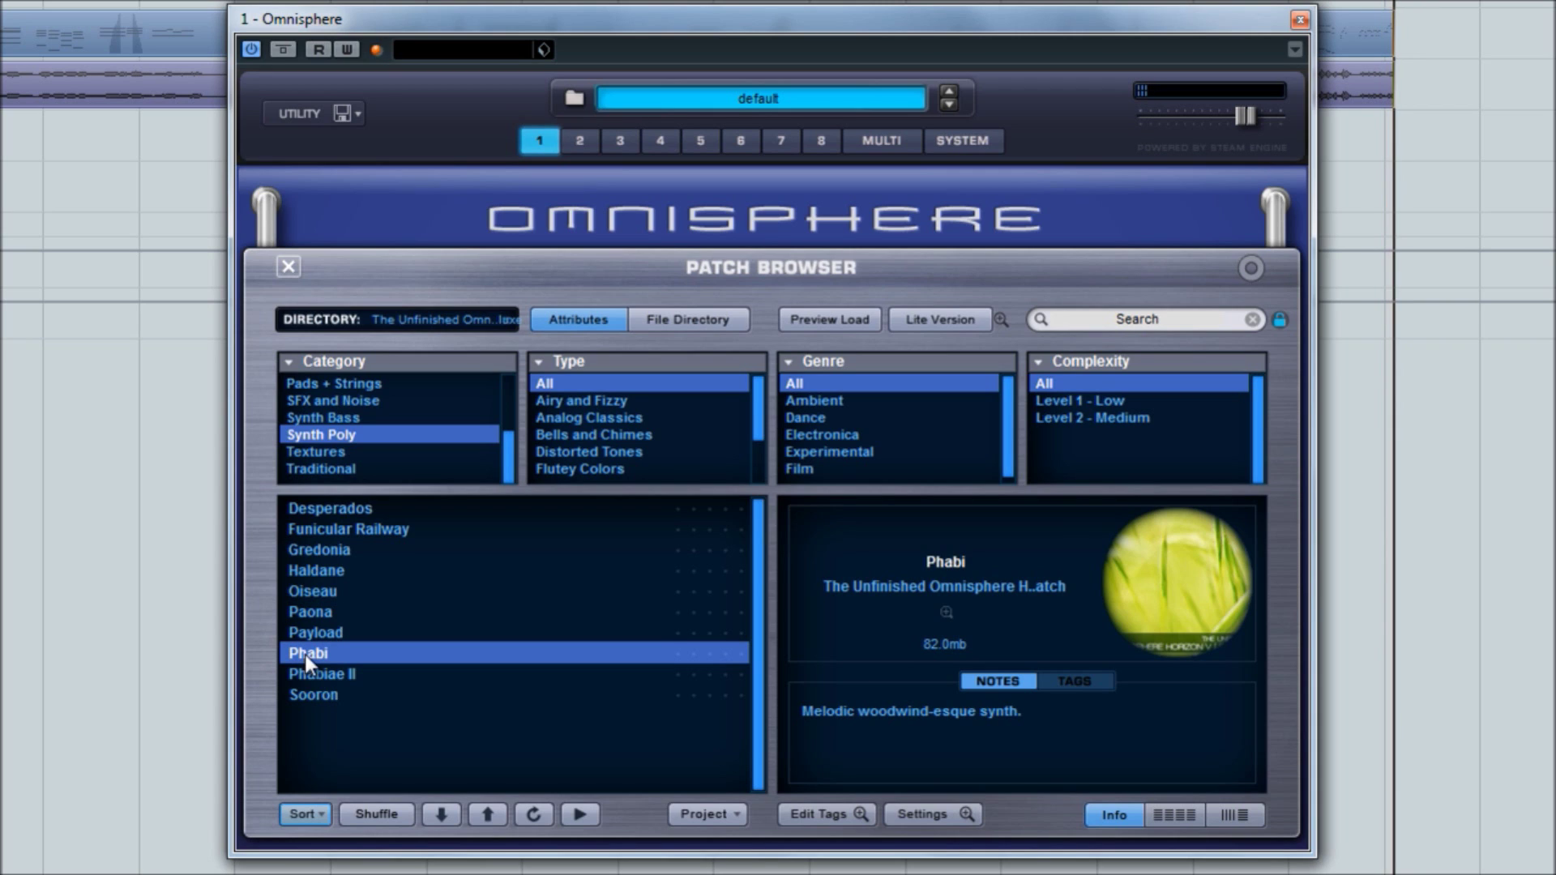
Step: Audition the Synth Poly patch Sooron and the Textures patches Above the Valley, Basis, Emperors Club and Far From Home
{"action": "left_click", "coordinate": [329, 693]}
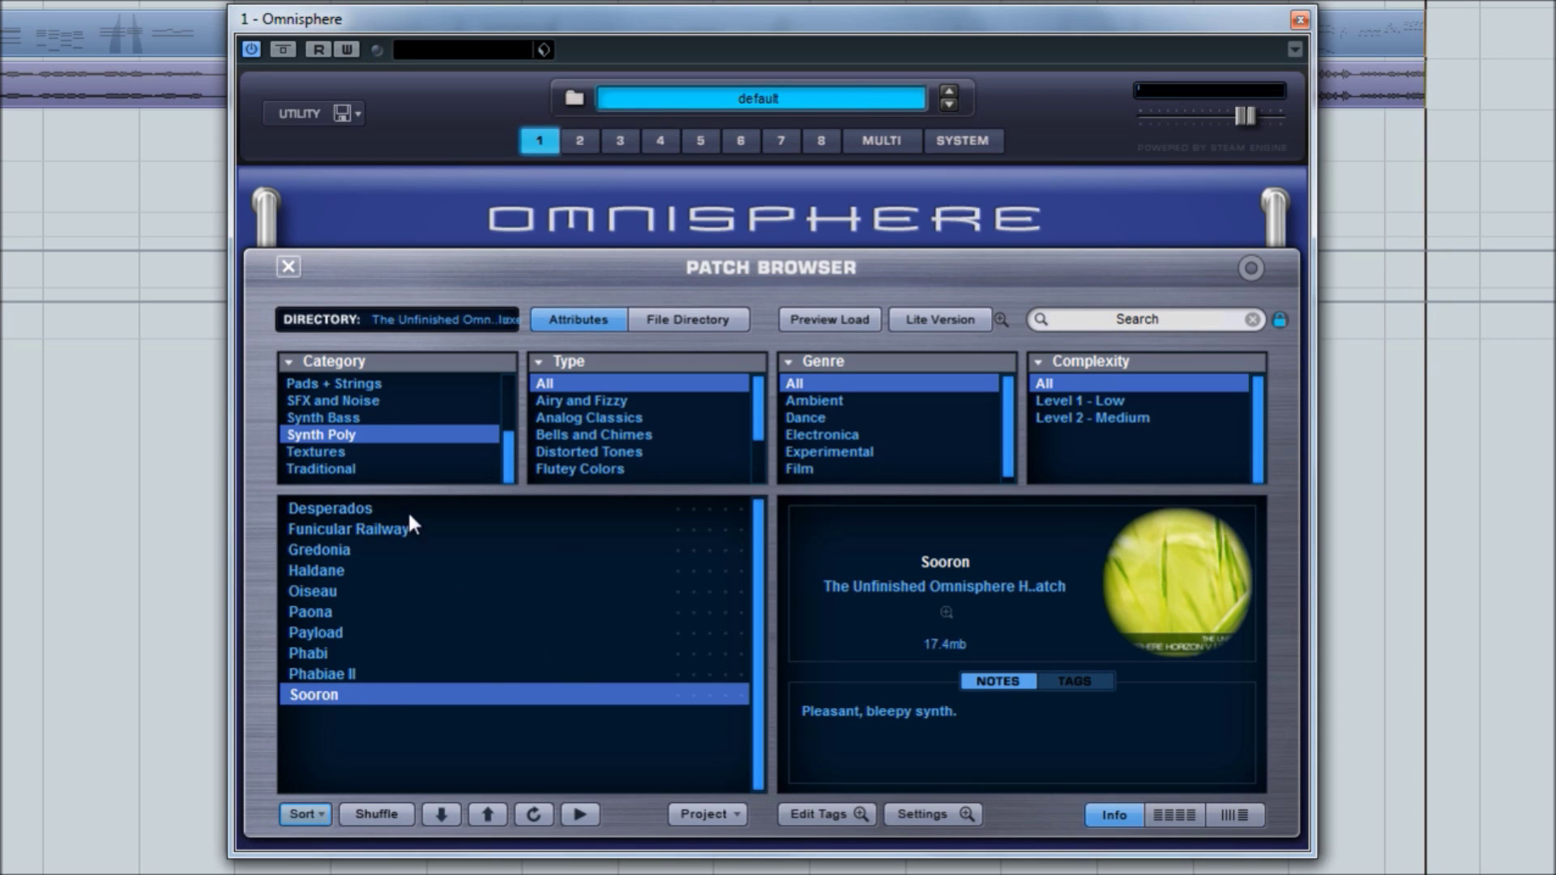
{"action": "left_click", "coordinate": [343, 451]}
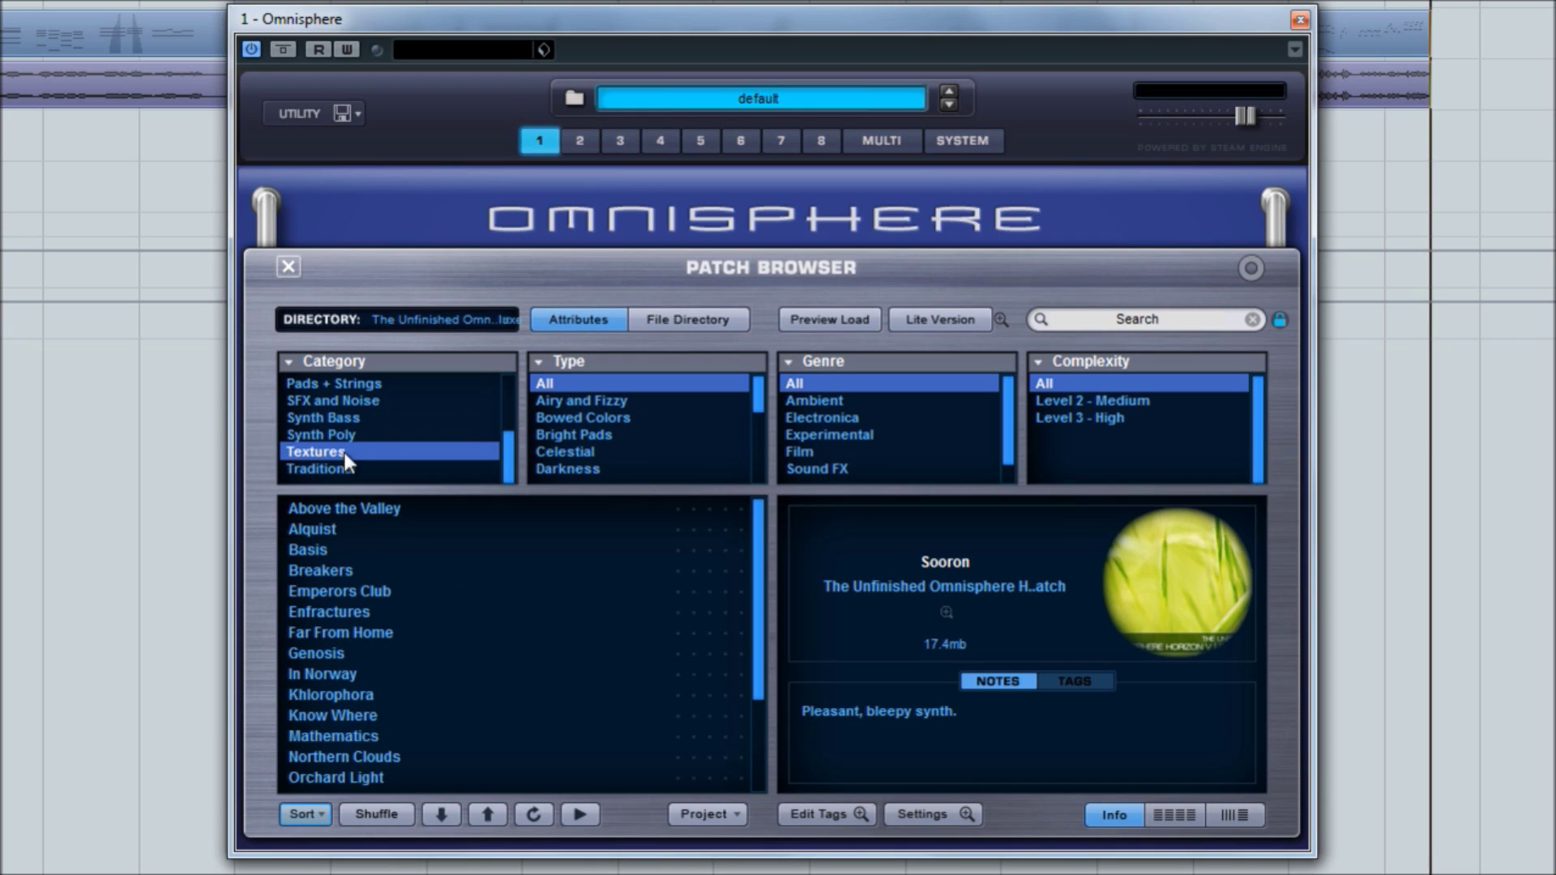
{"action": "left_click", "coordinate": [394, 503]}
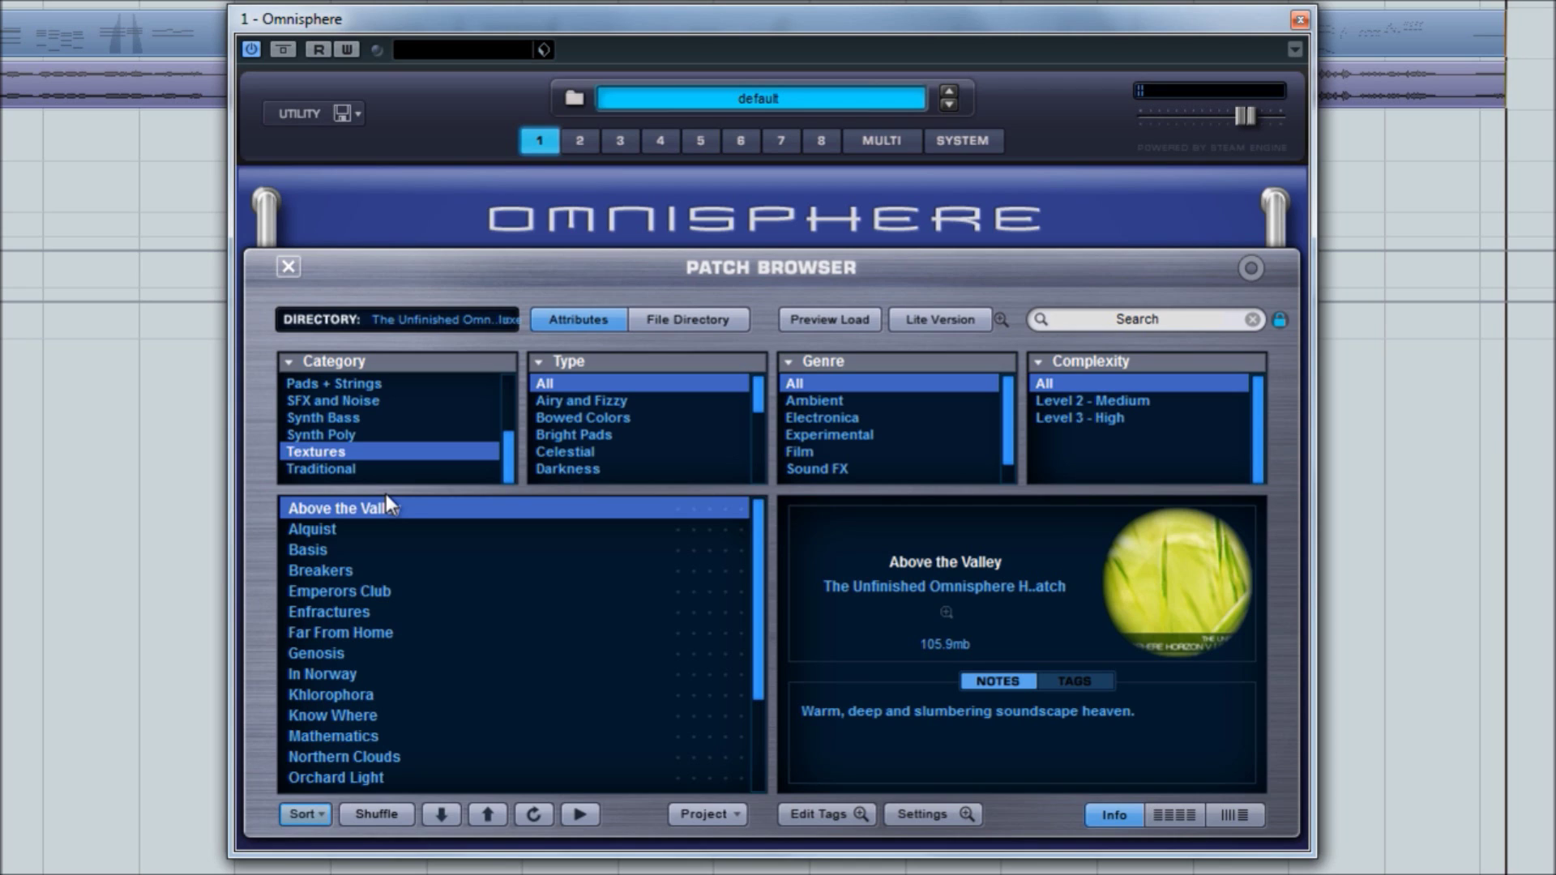
{"action": "left_click", "coordinate": [321, 552]}
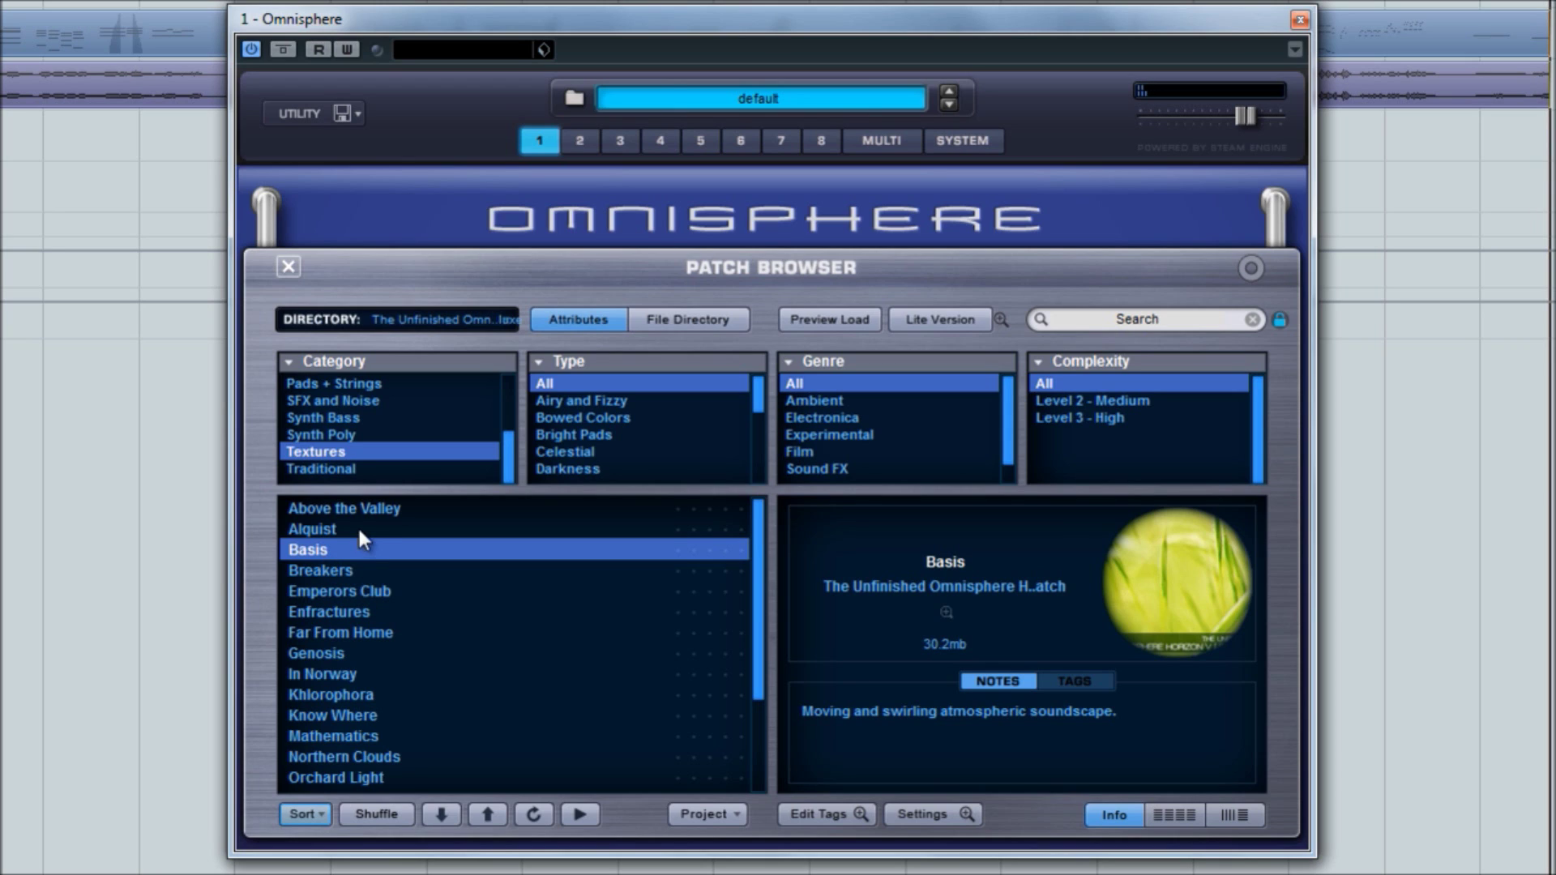
{"action": "left_click", "coordinate": [368, 592]}
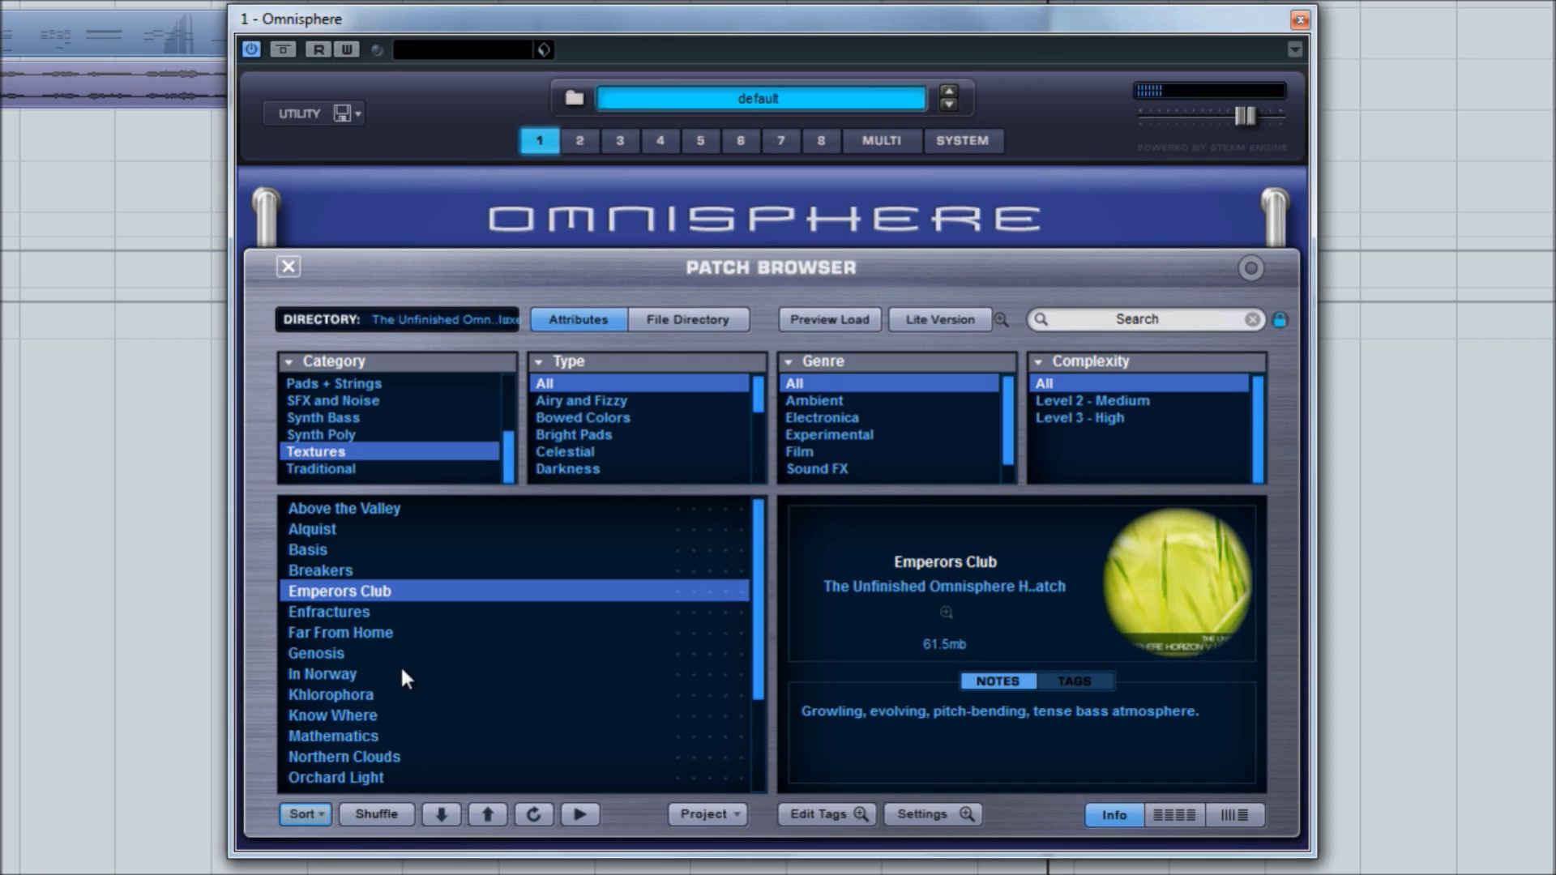
{"action": "left_click", "coordinate": [370, 633]}
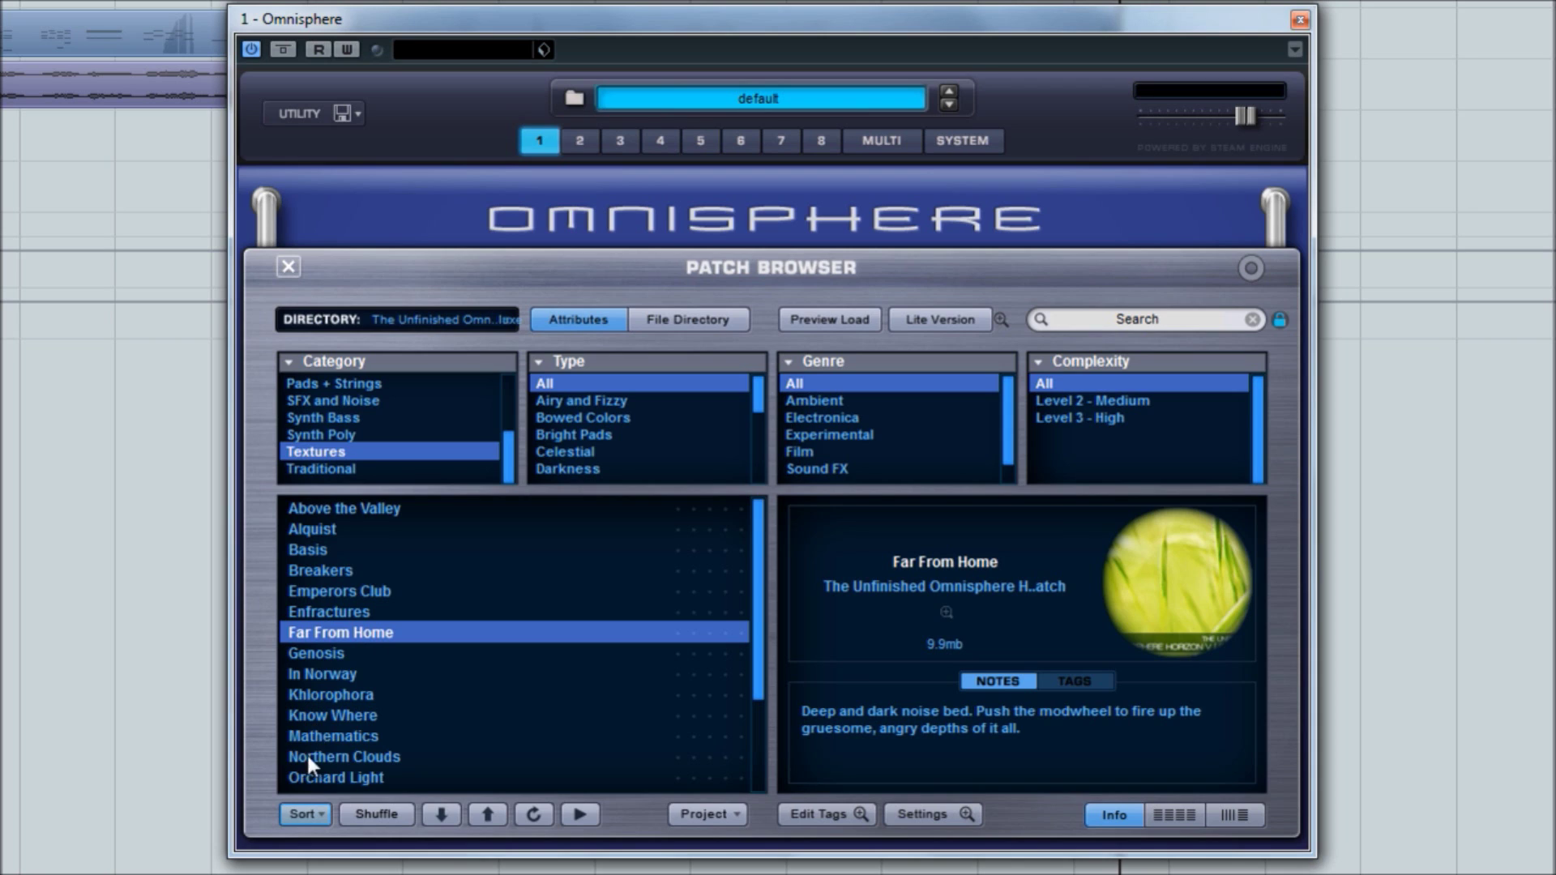
Step: Audition the Textures patches In Norway, Know Where, Northern Clouds, Pittsburgh, Rose Valley, Shinugumi and Vaja
{"action": "left_click", "coordinate": [328, 676]}
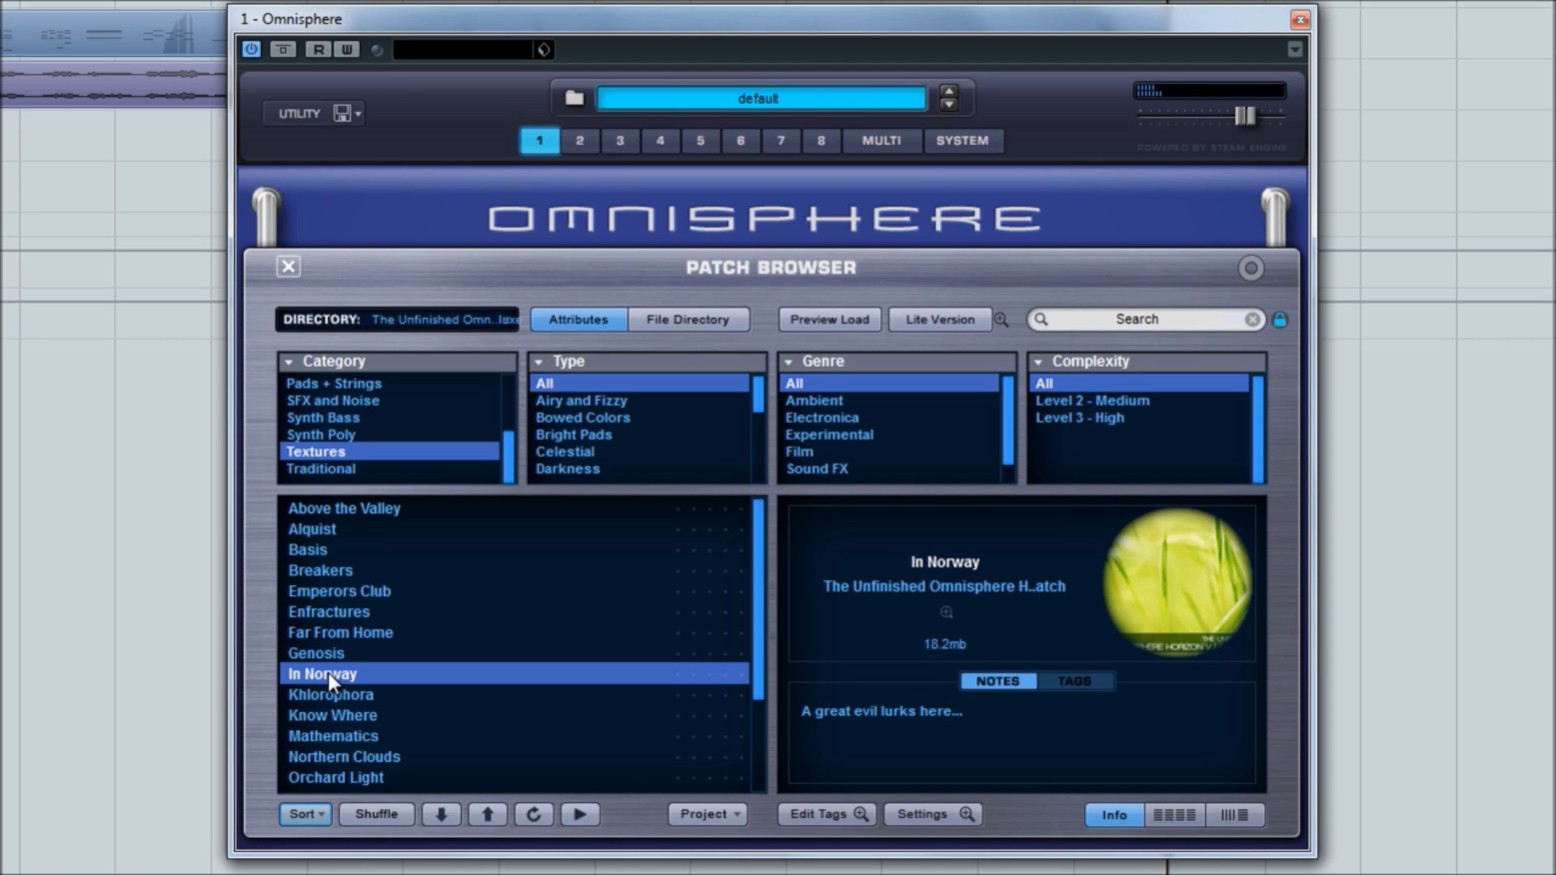
{"action": "left_click", "coordinate": [345, 722]}
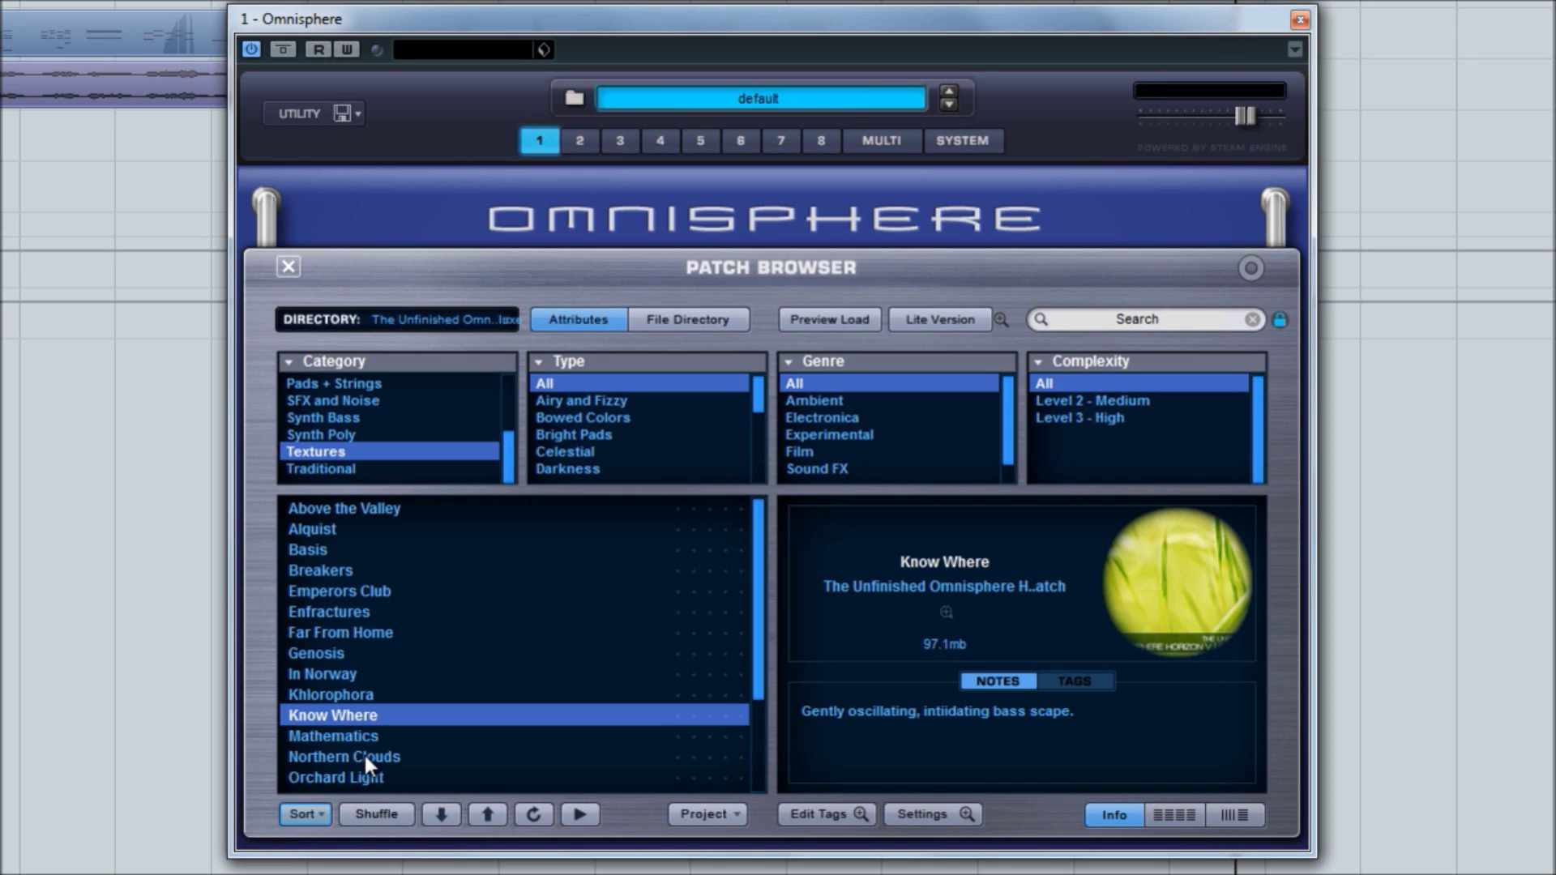
{"action": "left_click", "coordinate": [364, 755]}
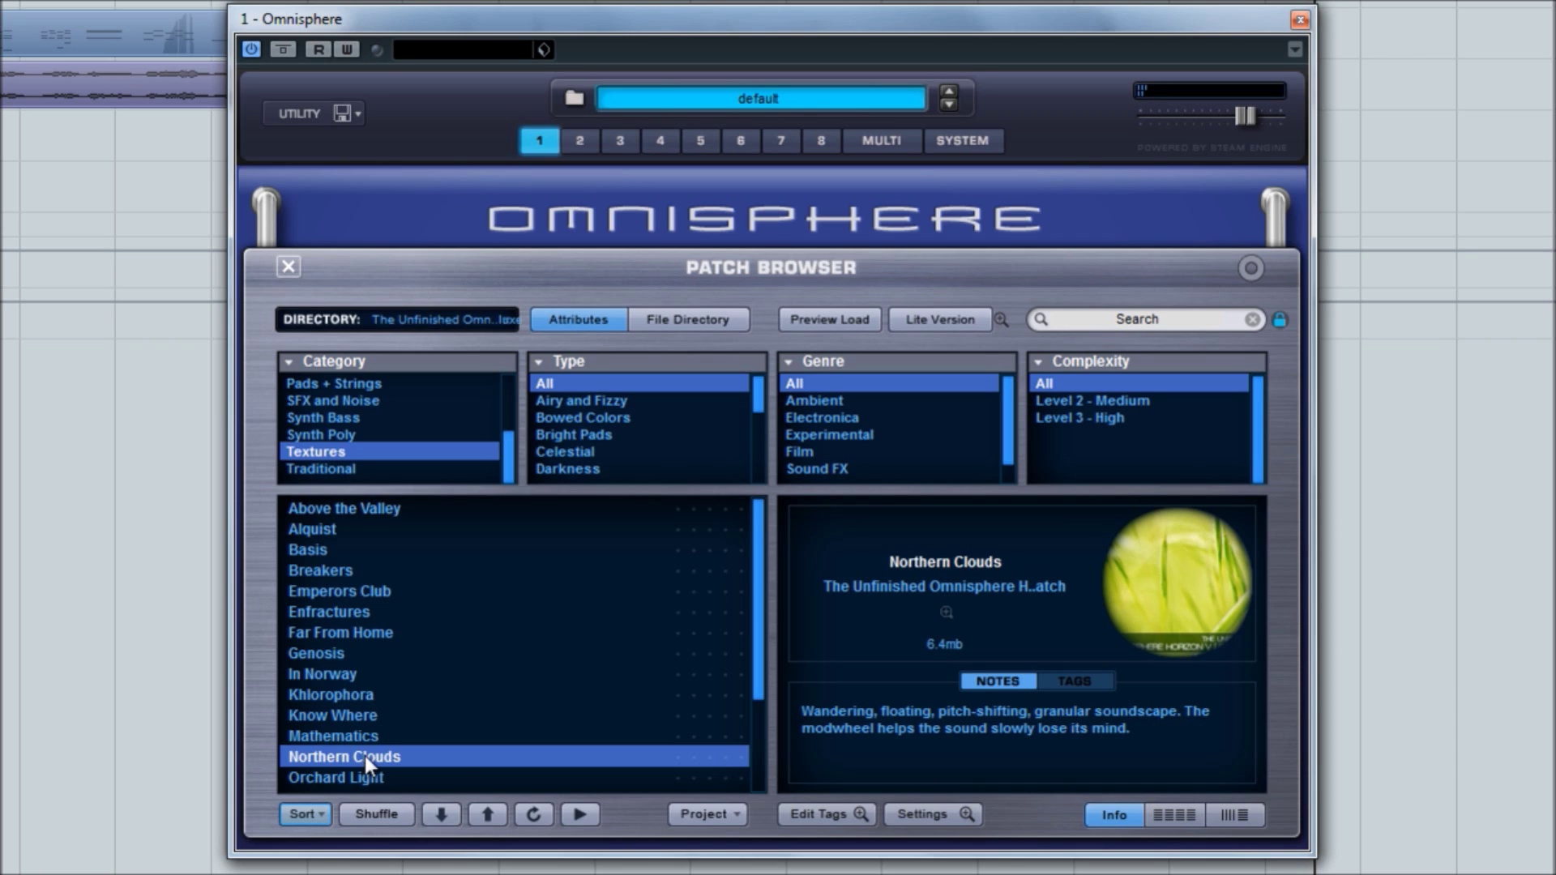
{"action": "left_click_drag", "start_coordinate": [762, 655], "coordinate": [771, 754]}
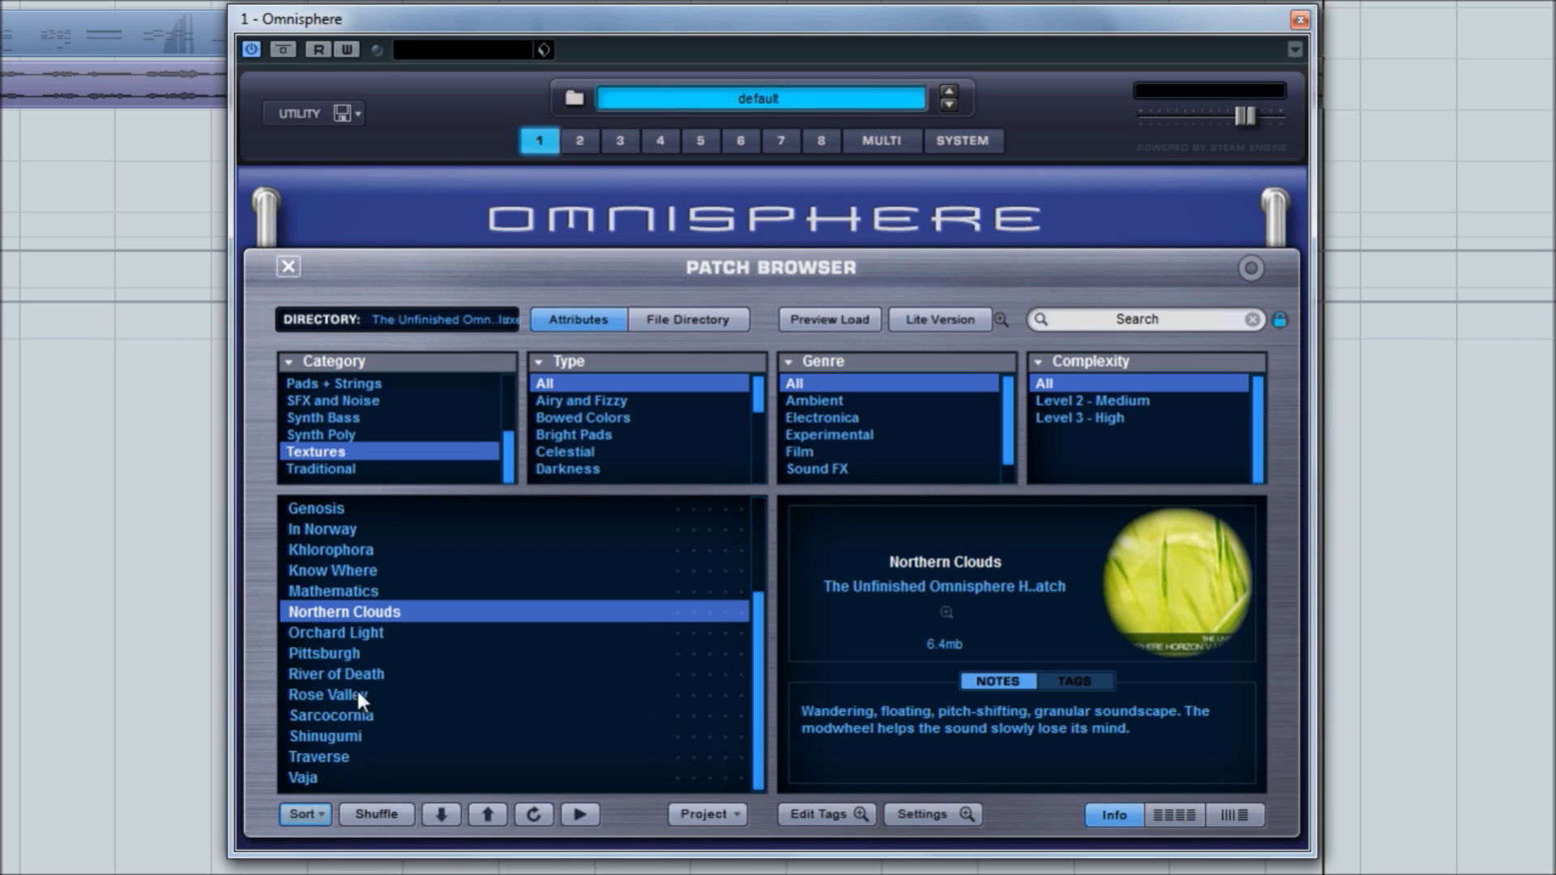
{"action": "left_click", "coordinate": [334, 653]}
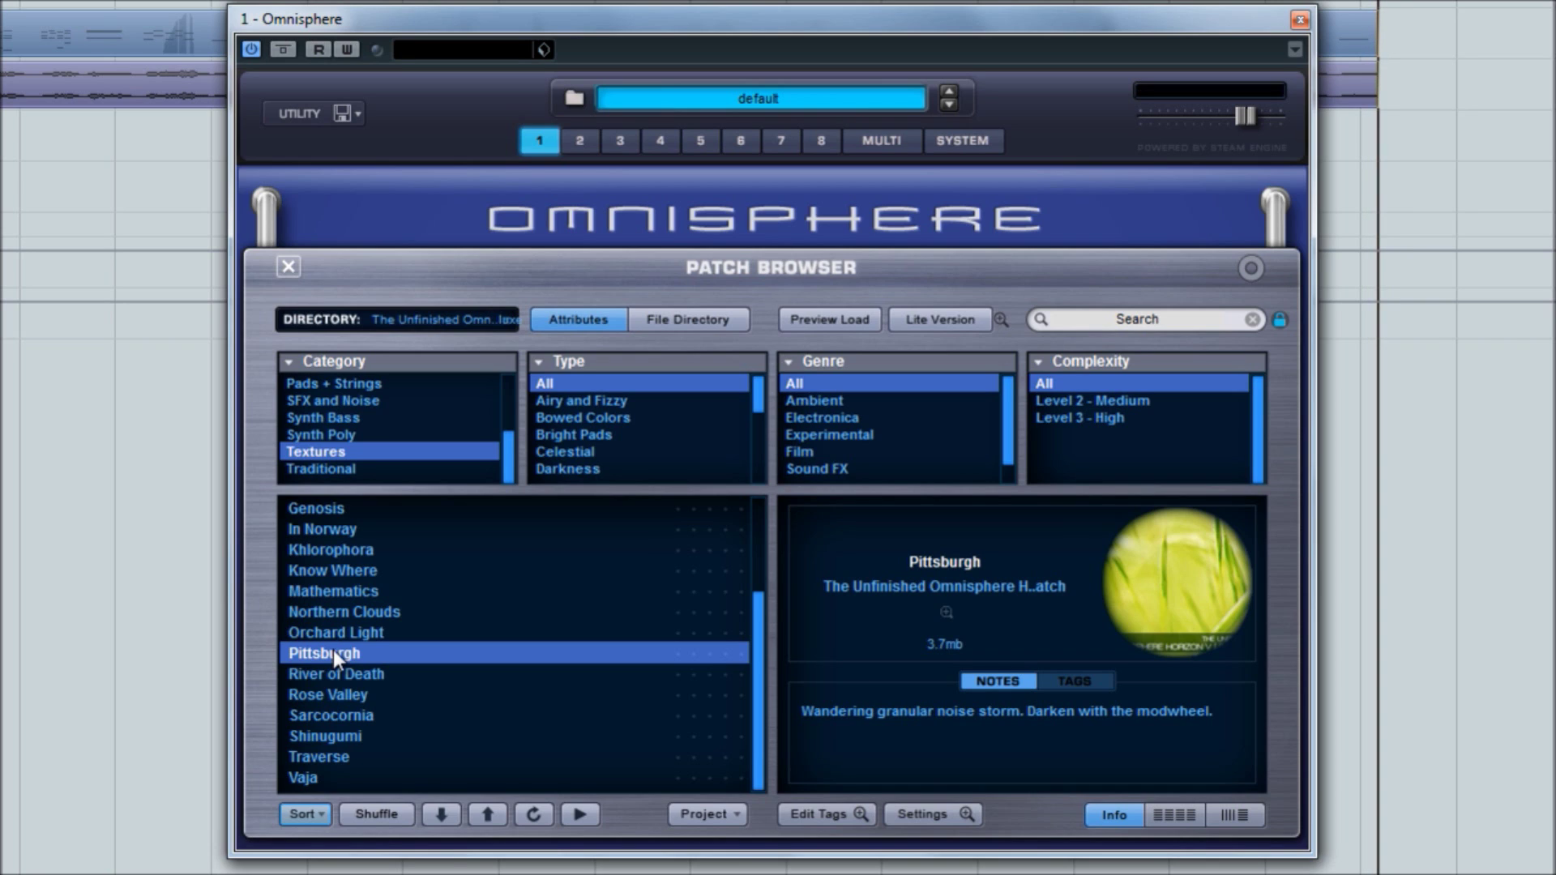
{"action": "left_click", "coordinate": [343, 702]}
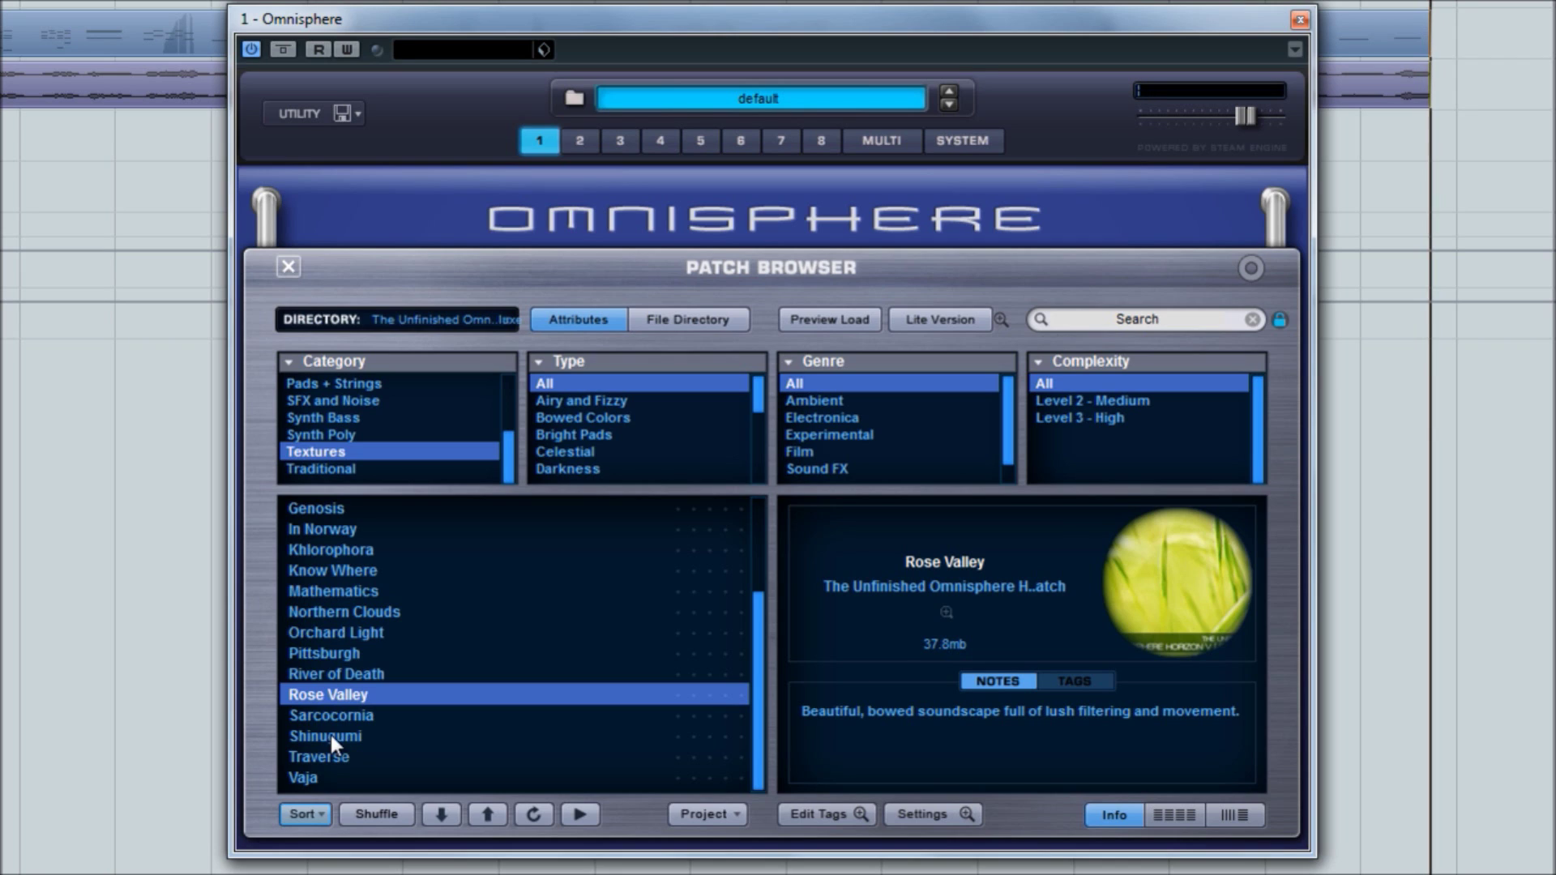
{"action": "left_click", "coordinate": [330, 736]}
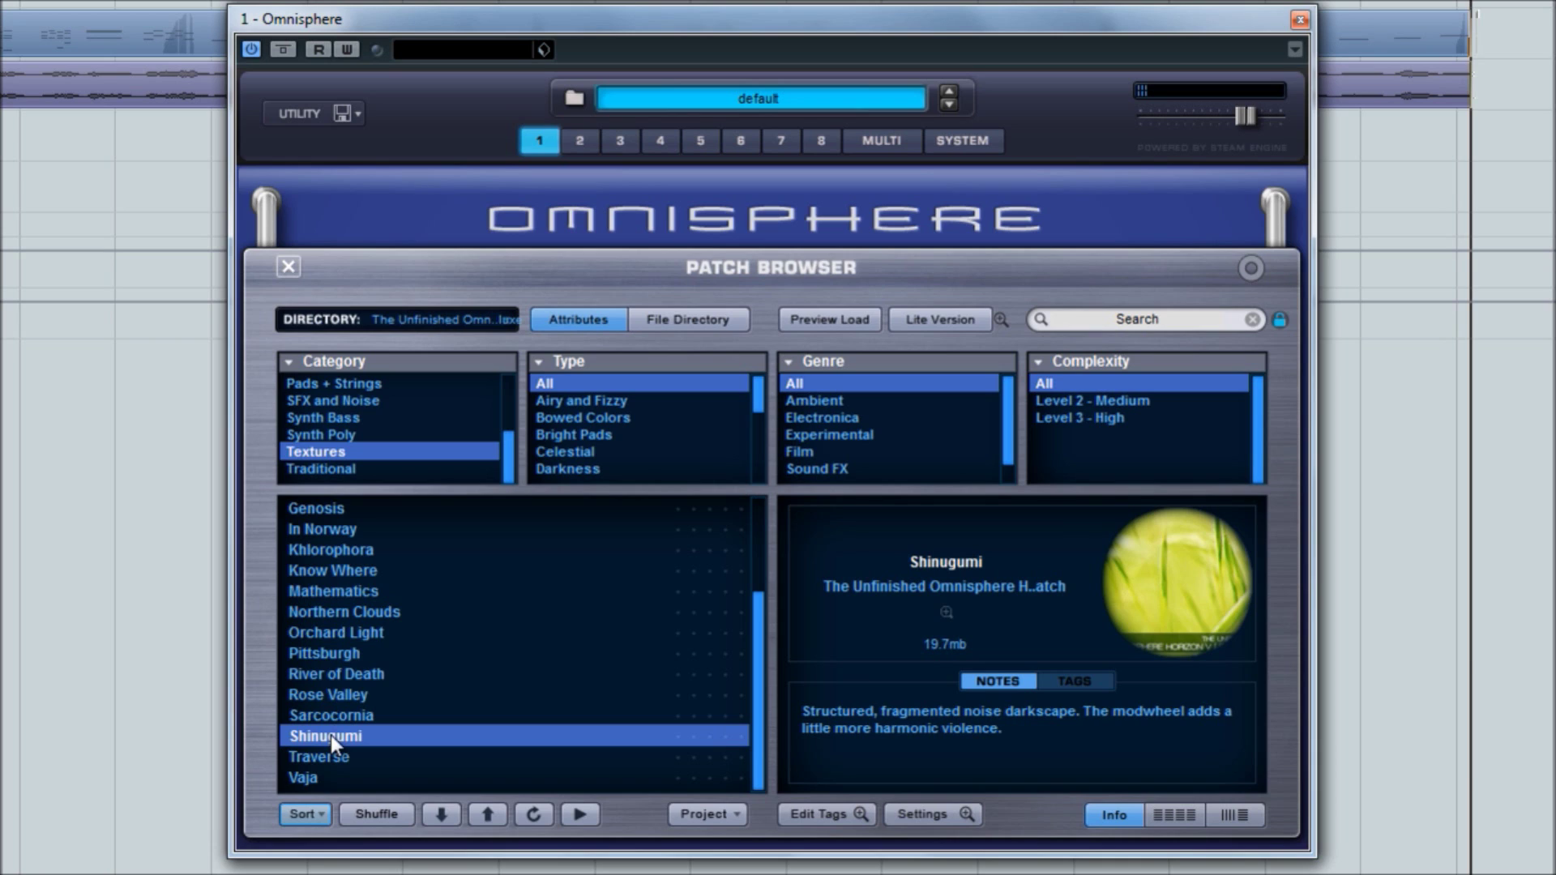
{"action": "left_click", "coordinate": [312, 779]}
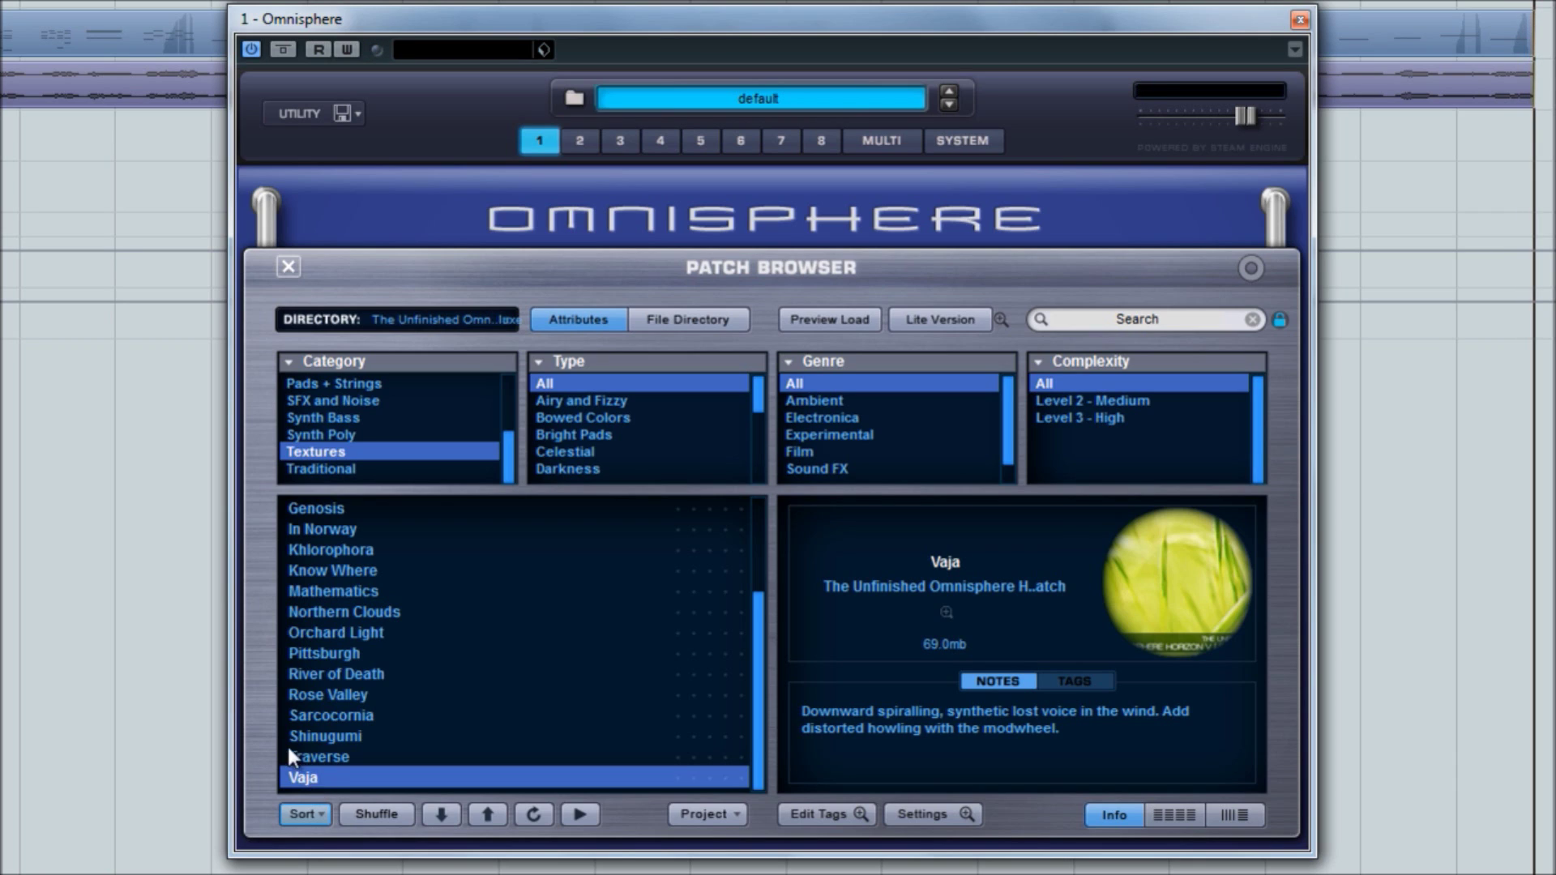
Step: Show the Traditional category and audition Airport Road, Daasz, Flawlessness, Red Delta, Saxe Coburg and Vunkel
{"action": "left_click", "coordinate": [337, 470]}
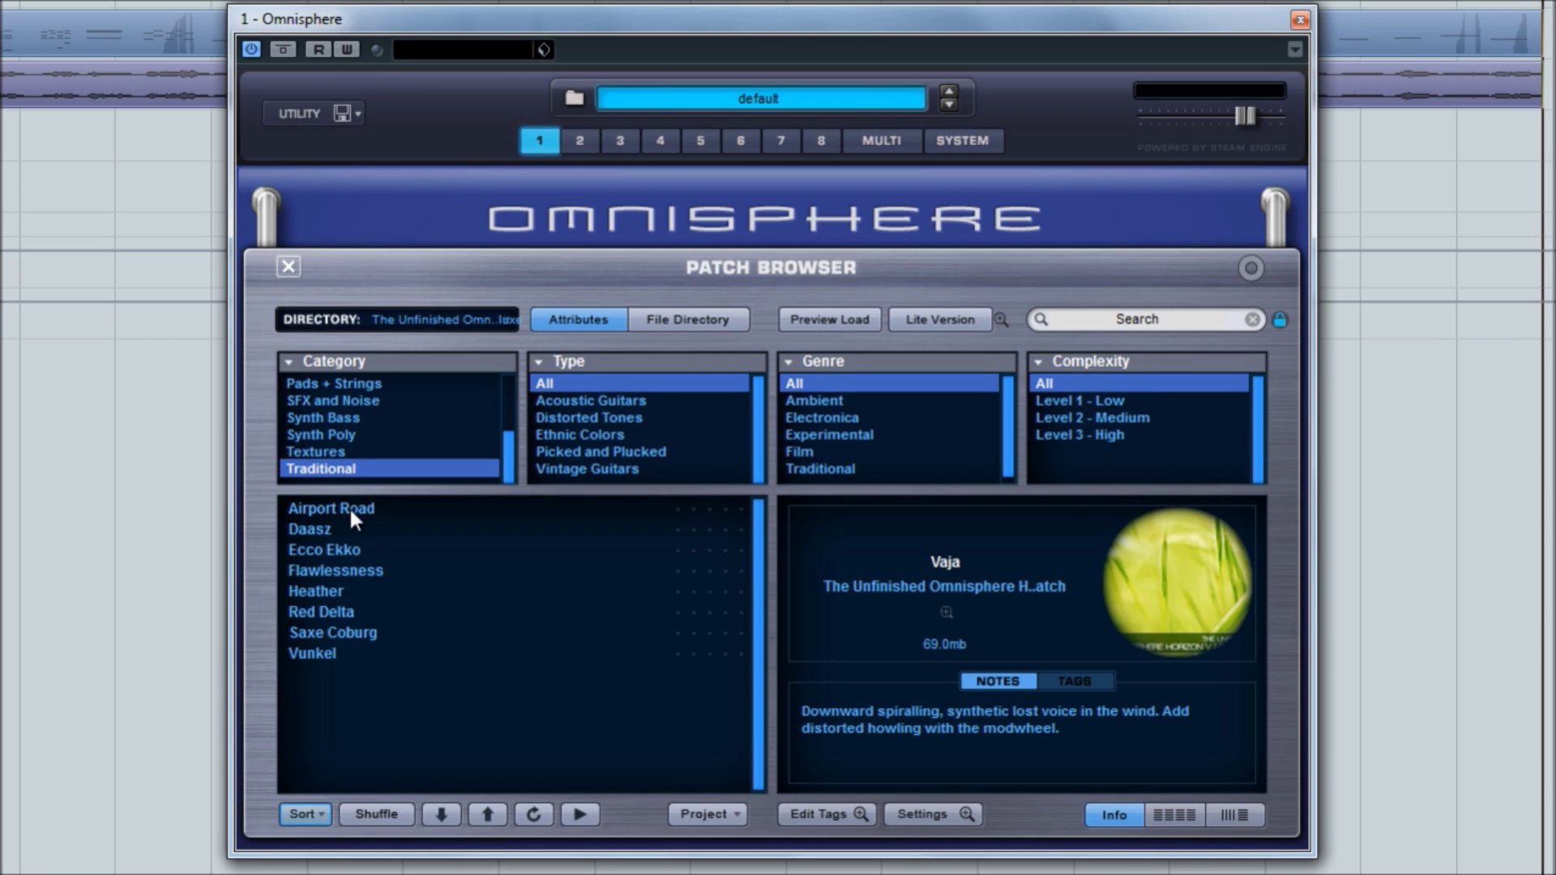
{"action": "left_click", "coordinate": [347, 506]}
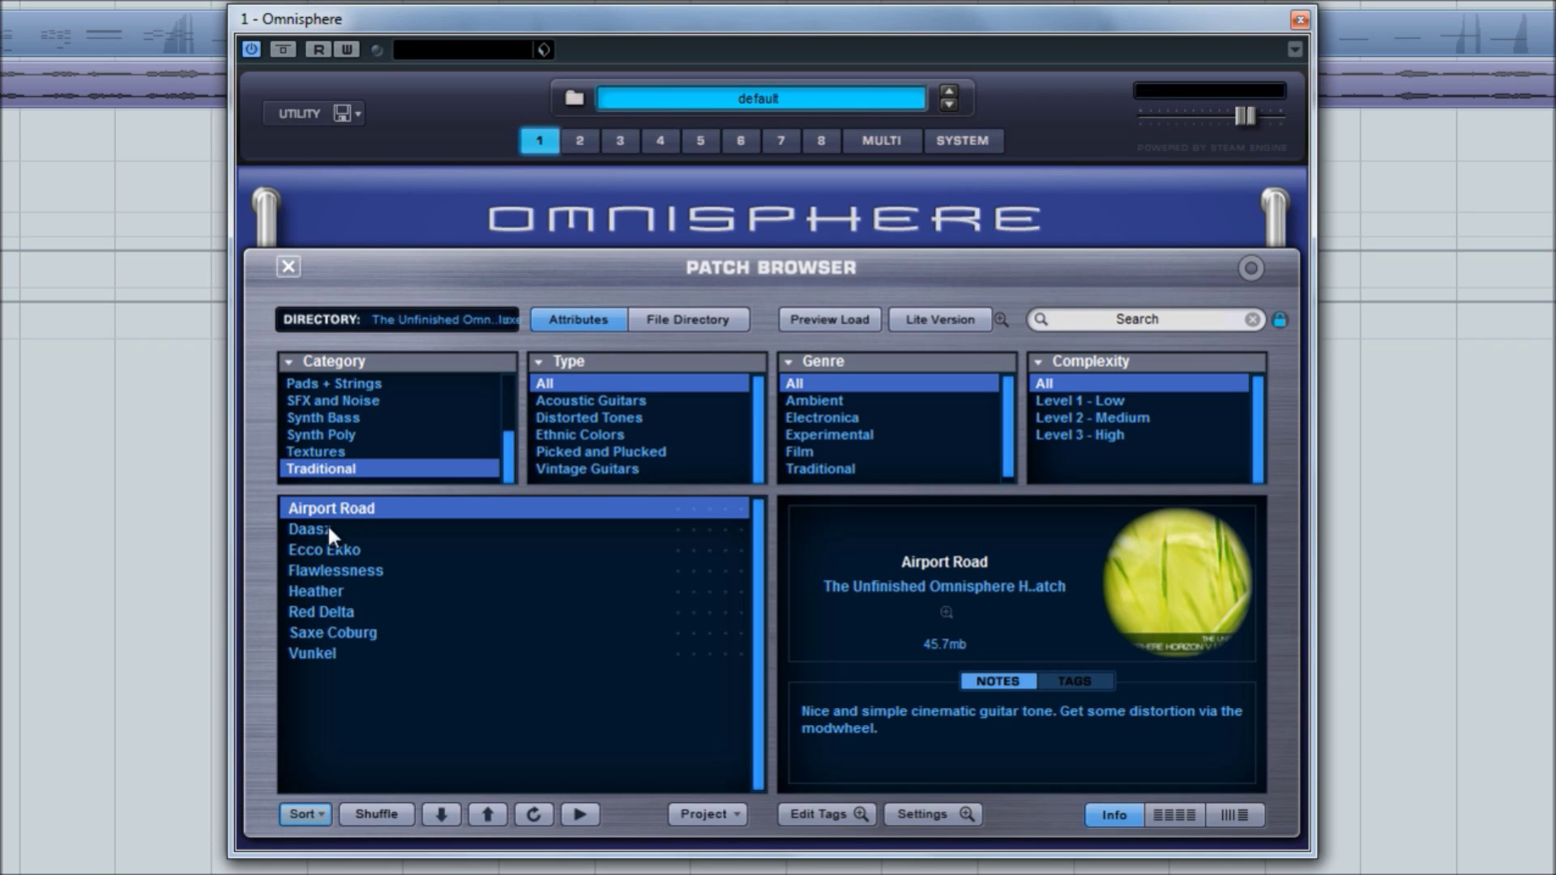
{"action": "left_click", "coordinate": [326, 529]}
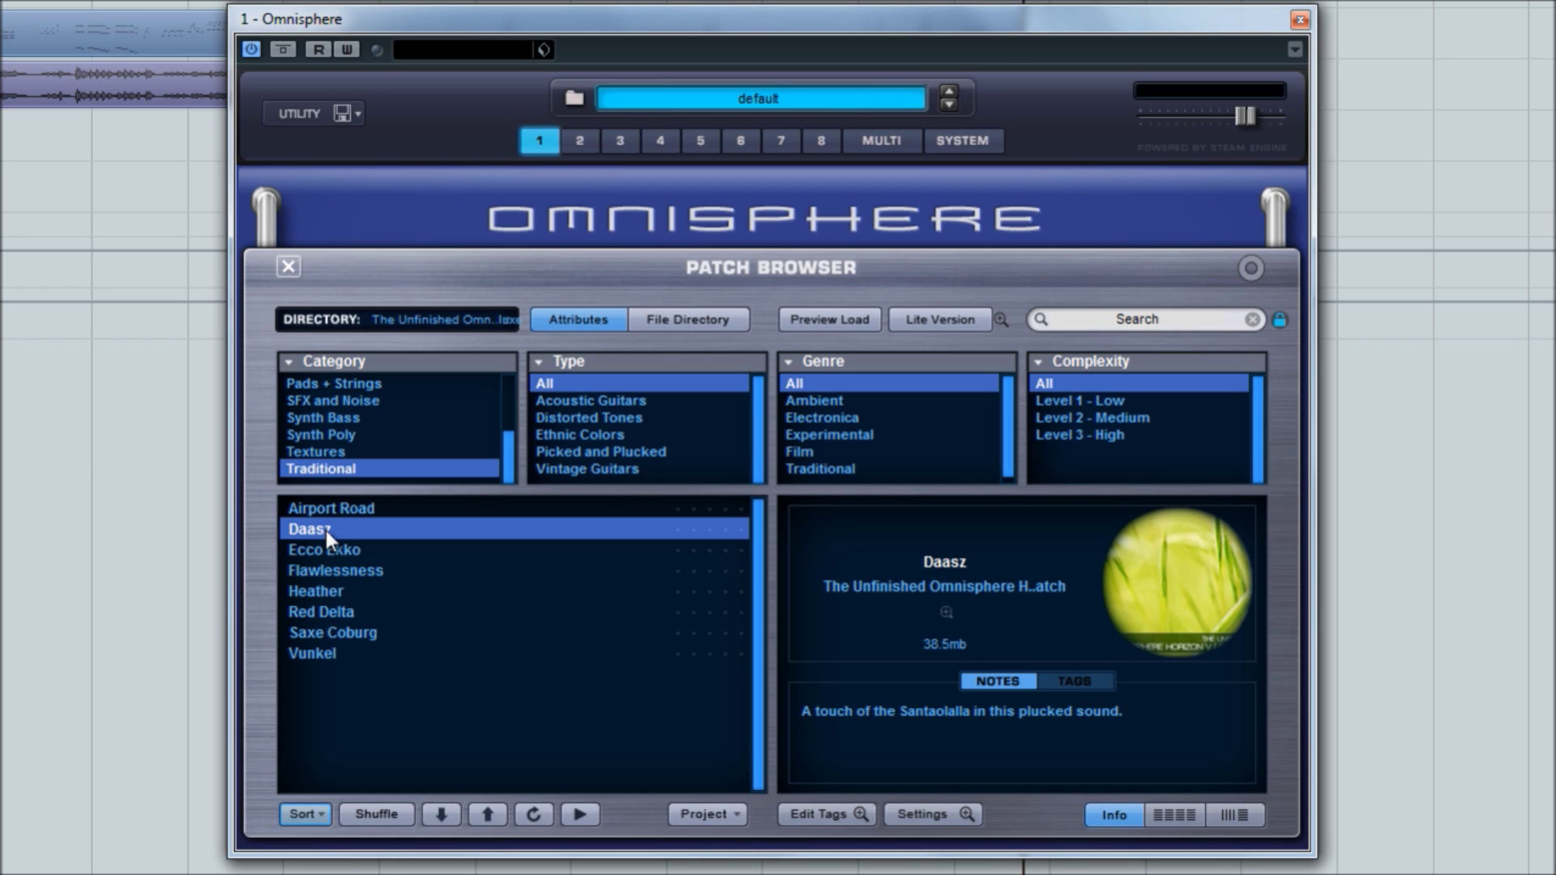
{"action": "left_click", "coordinate": [342, 571]}
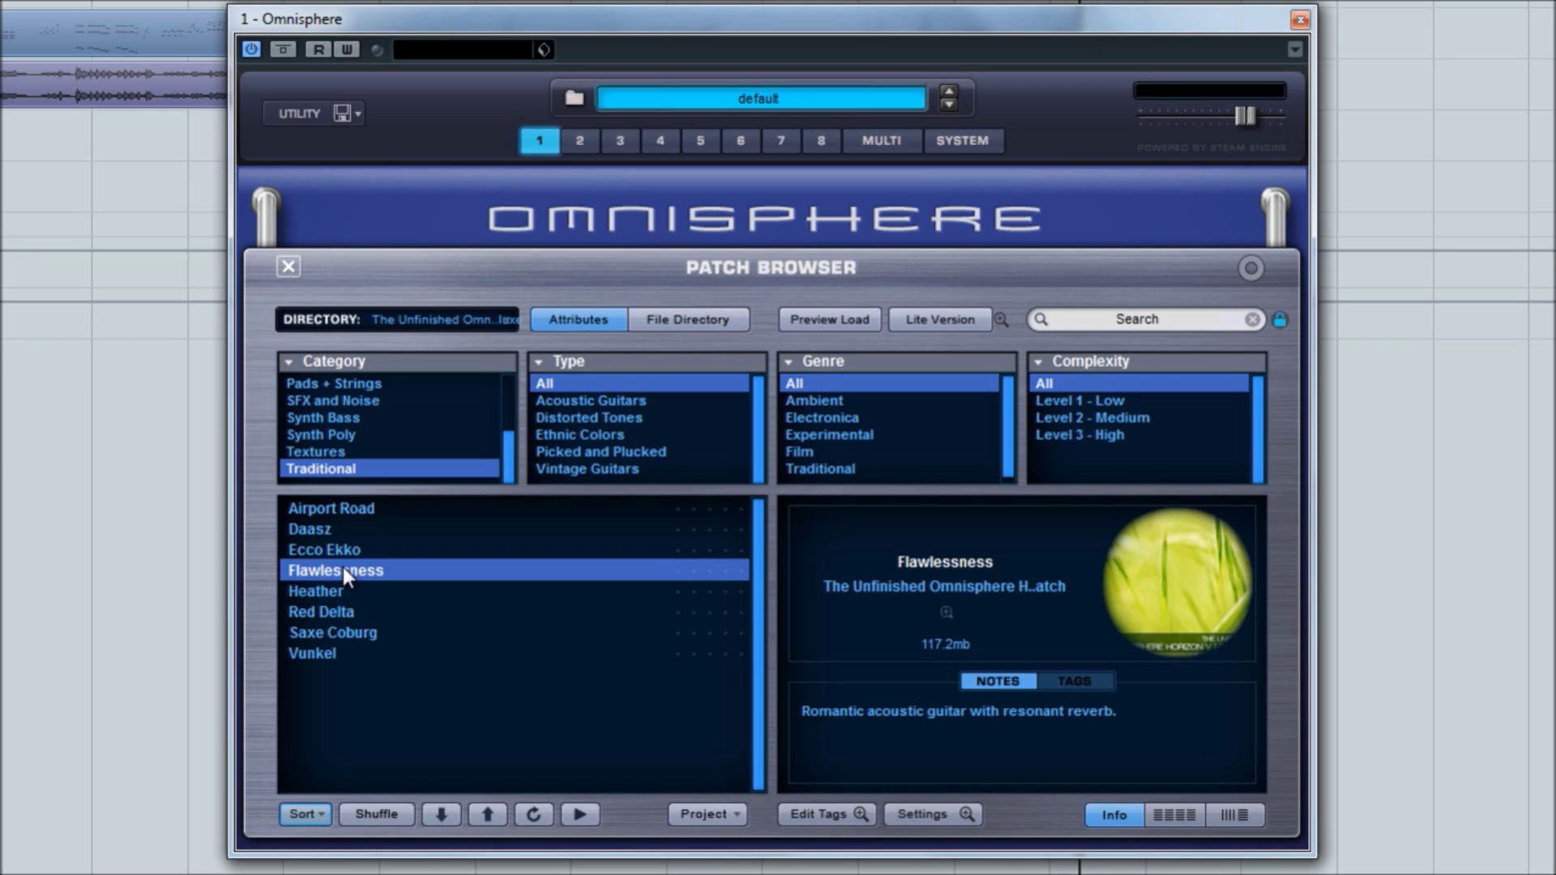
{"action": "left_click", "coordinate": [324, 612]}
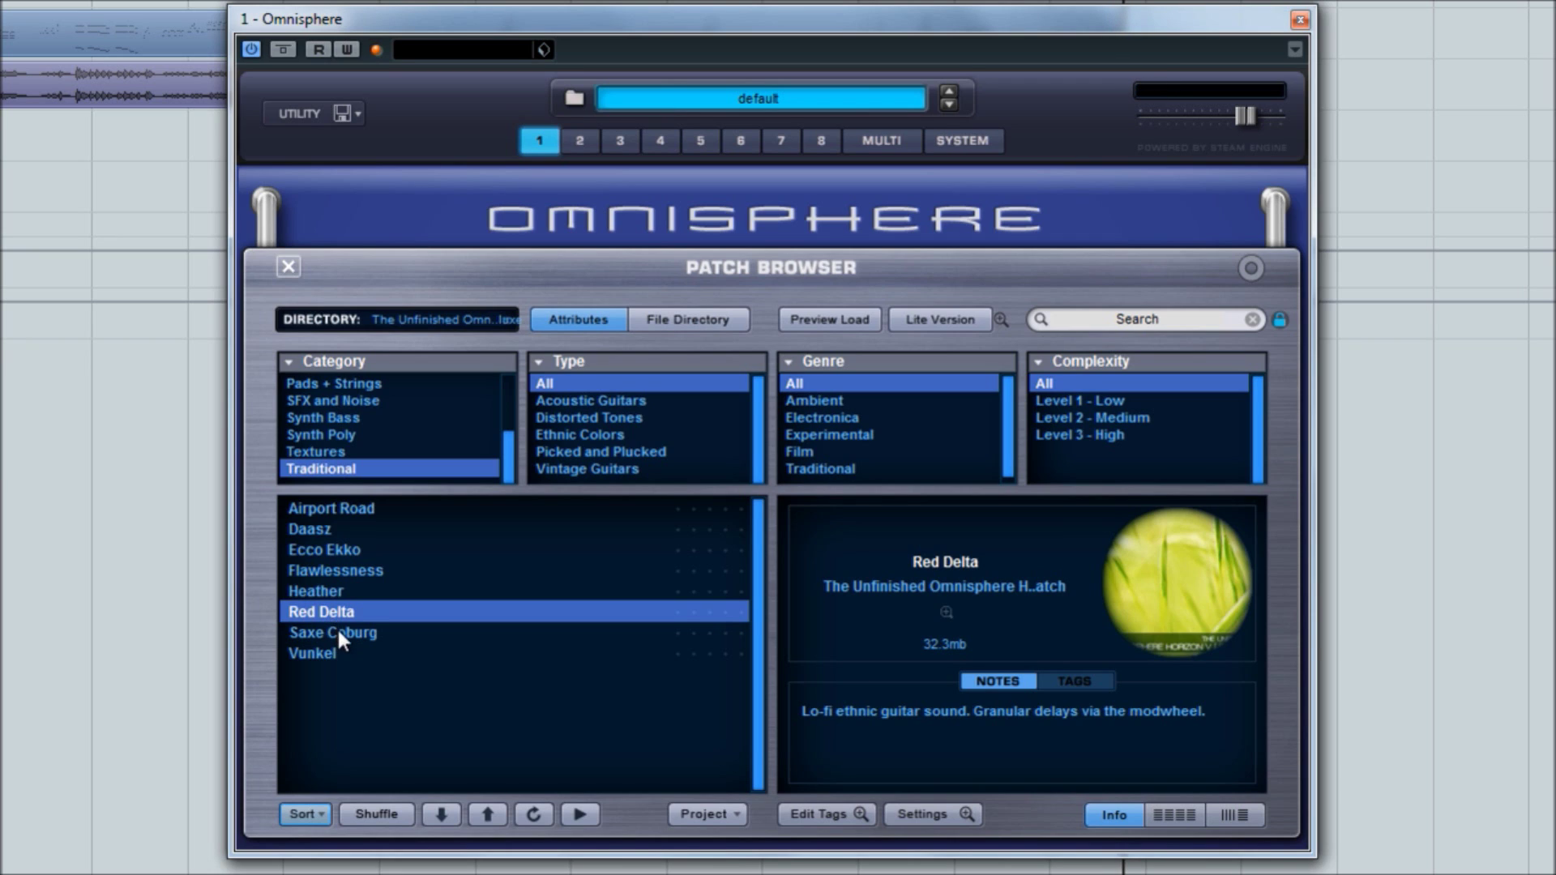
{"action": "left_click", "coordinate": [338, 629]}
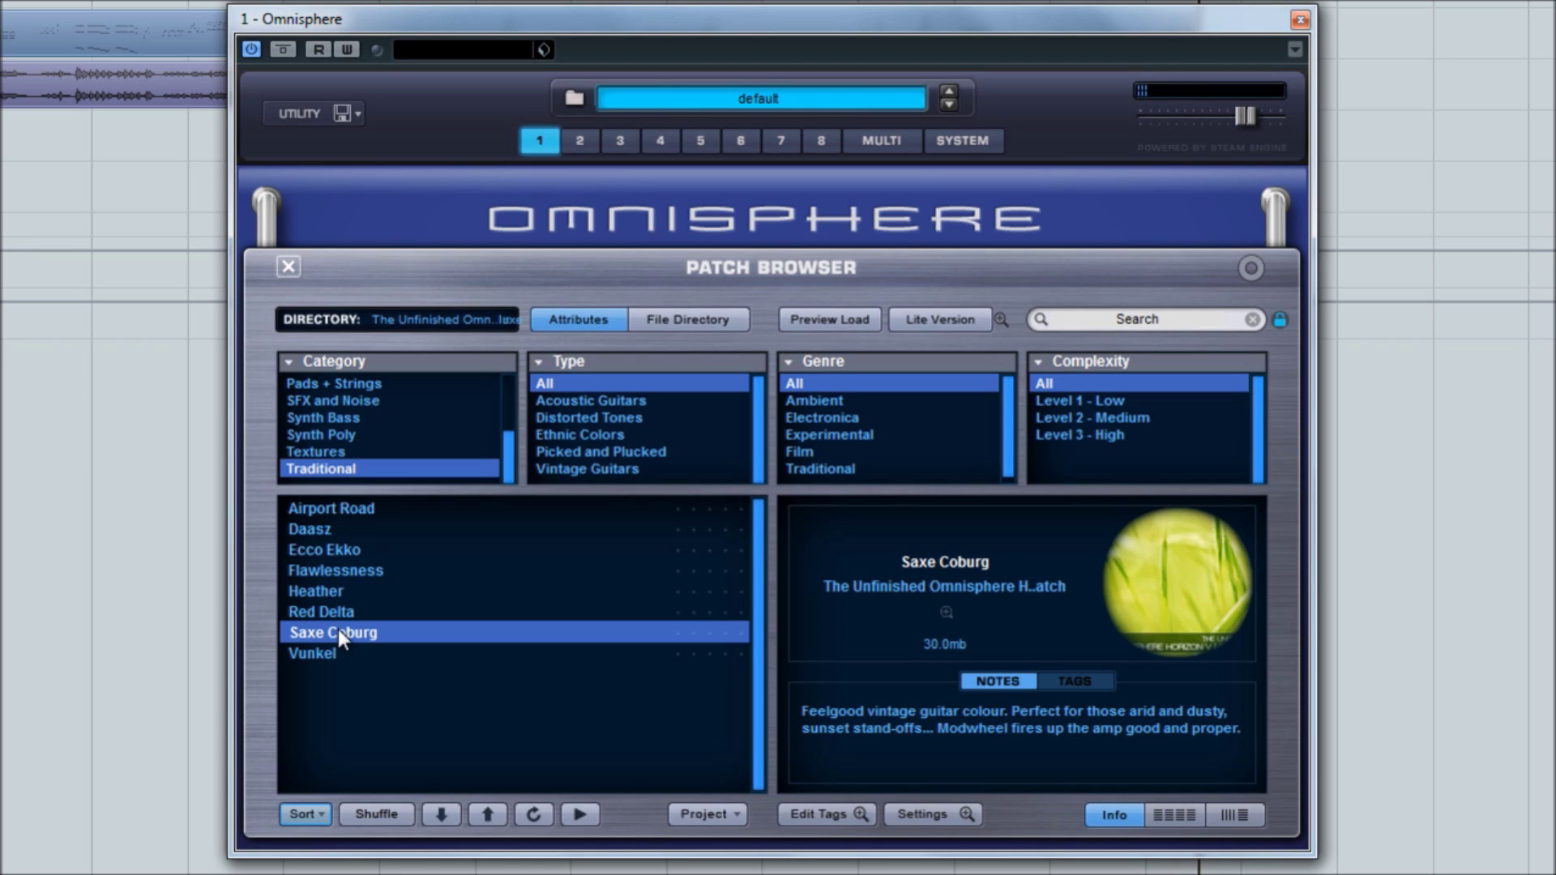
{"action": "left_click", "coordinate": [332, 651]}
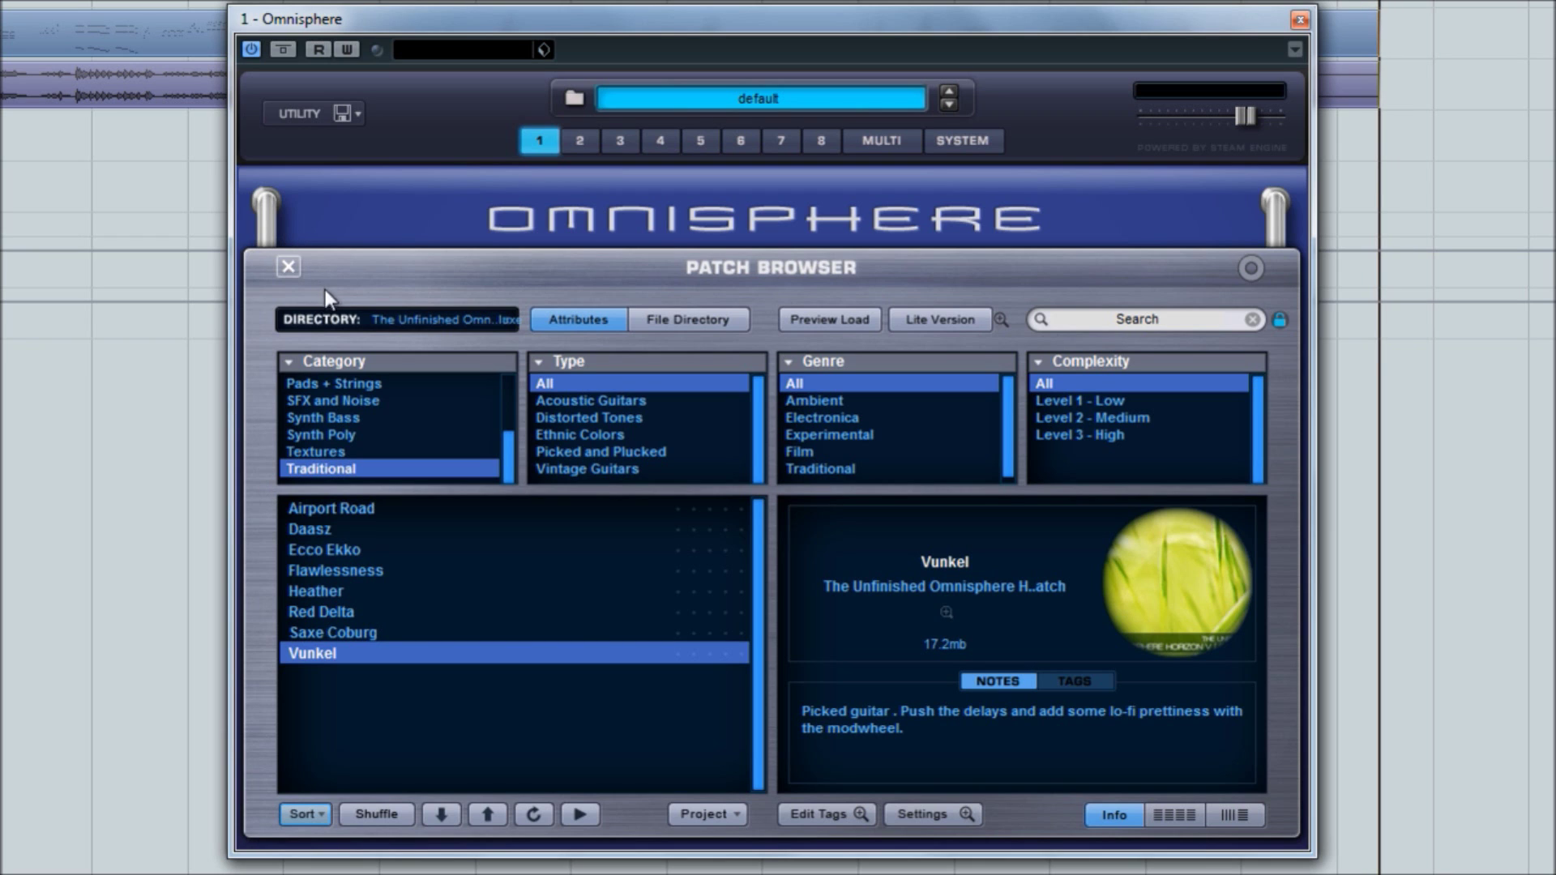
Step: Switch the patch directory to The Unfinished Omnisphere Capricorn and load the patch Amadeus Amadeus
{"action": "left_click", "coordinate": [390, 319]}
{"action": "left_click", "coordinate": [390, 318]}
{"action": "left_click", "coordinate": [391, 318]}
{"action": "left_click", "coordinate": [391, 317]}
{"action": "left_click", "coordinate": [391, 318]}
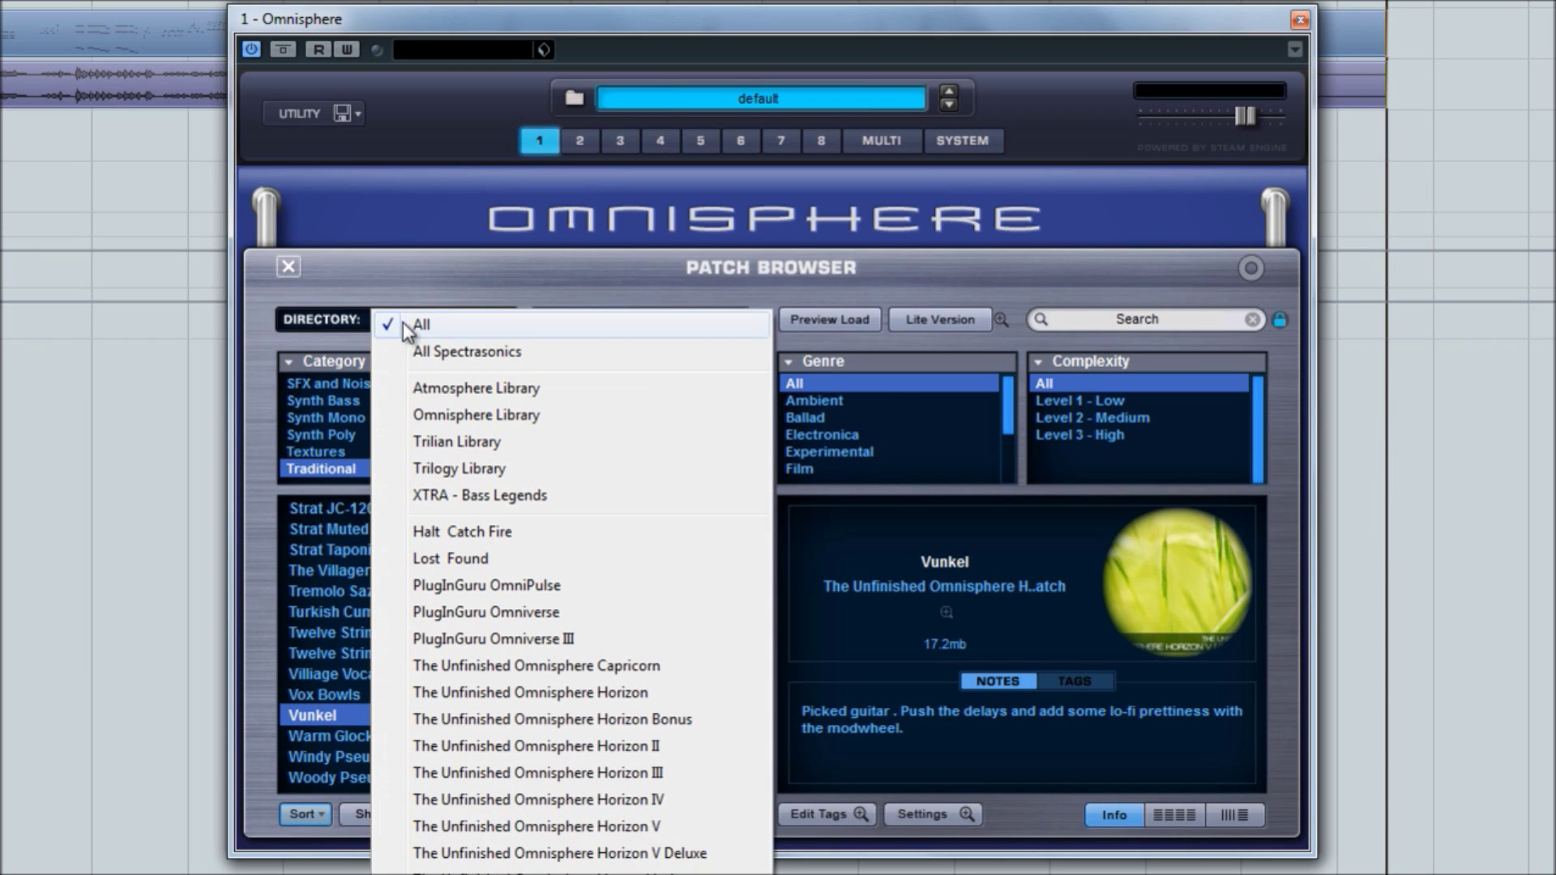
{"action": "left_click", "coordinate": [577, 665]}
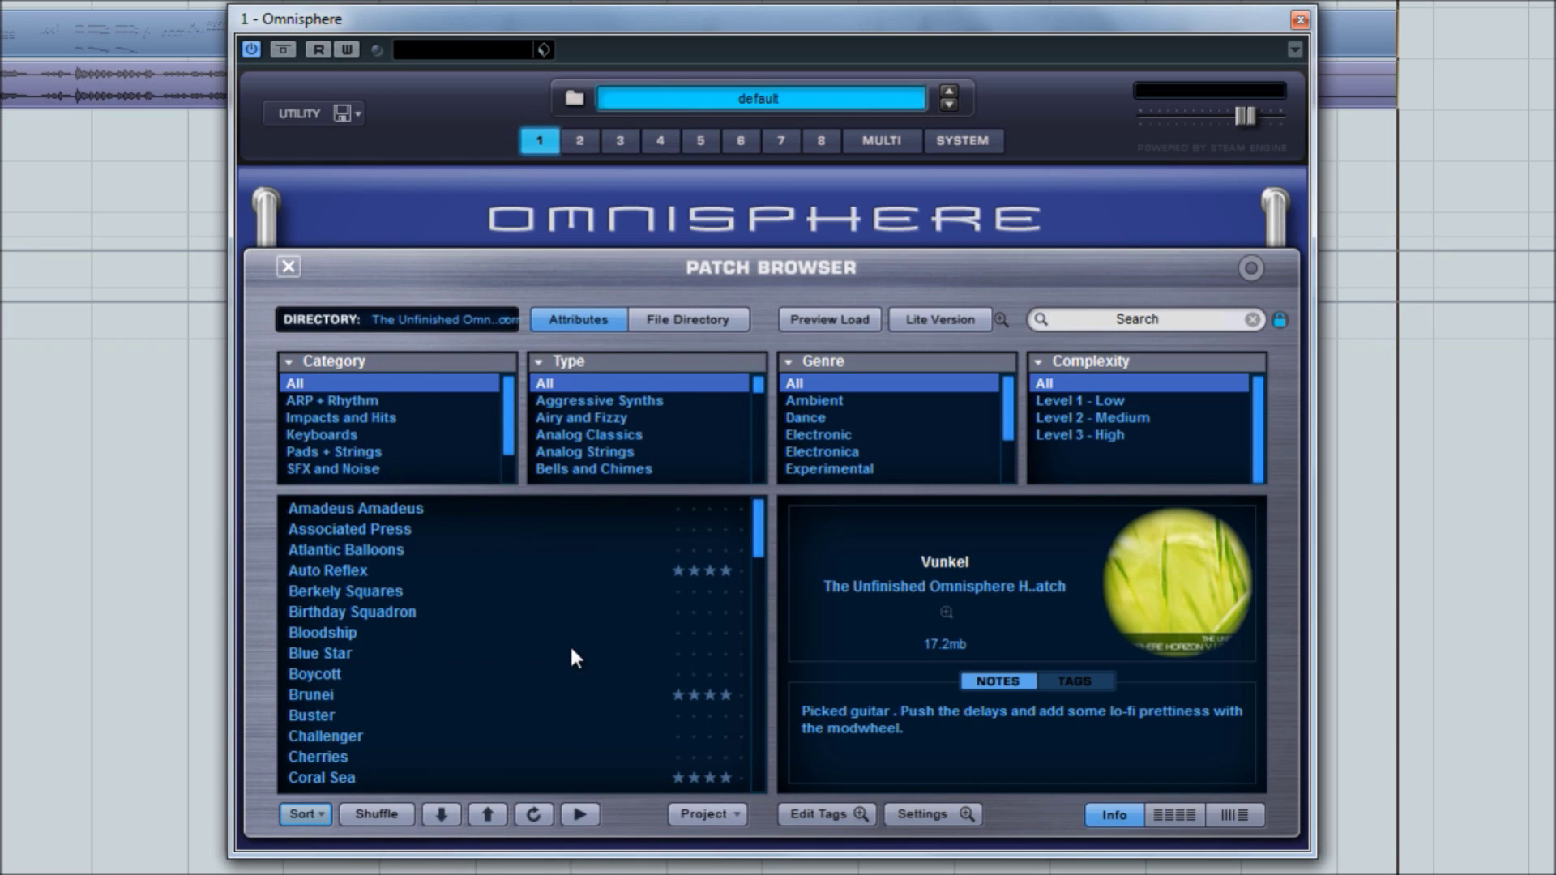
{"action": "left_click", "coordinate": [405, 508]}
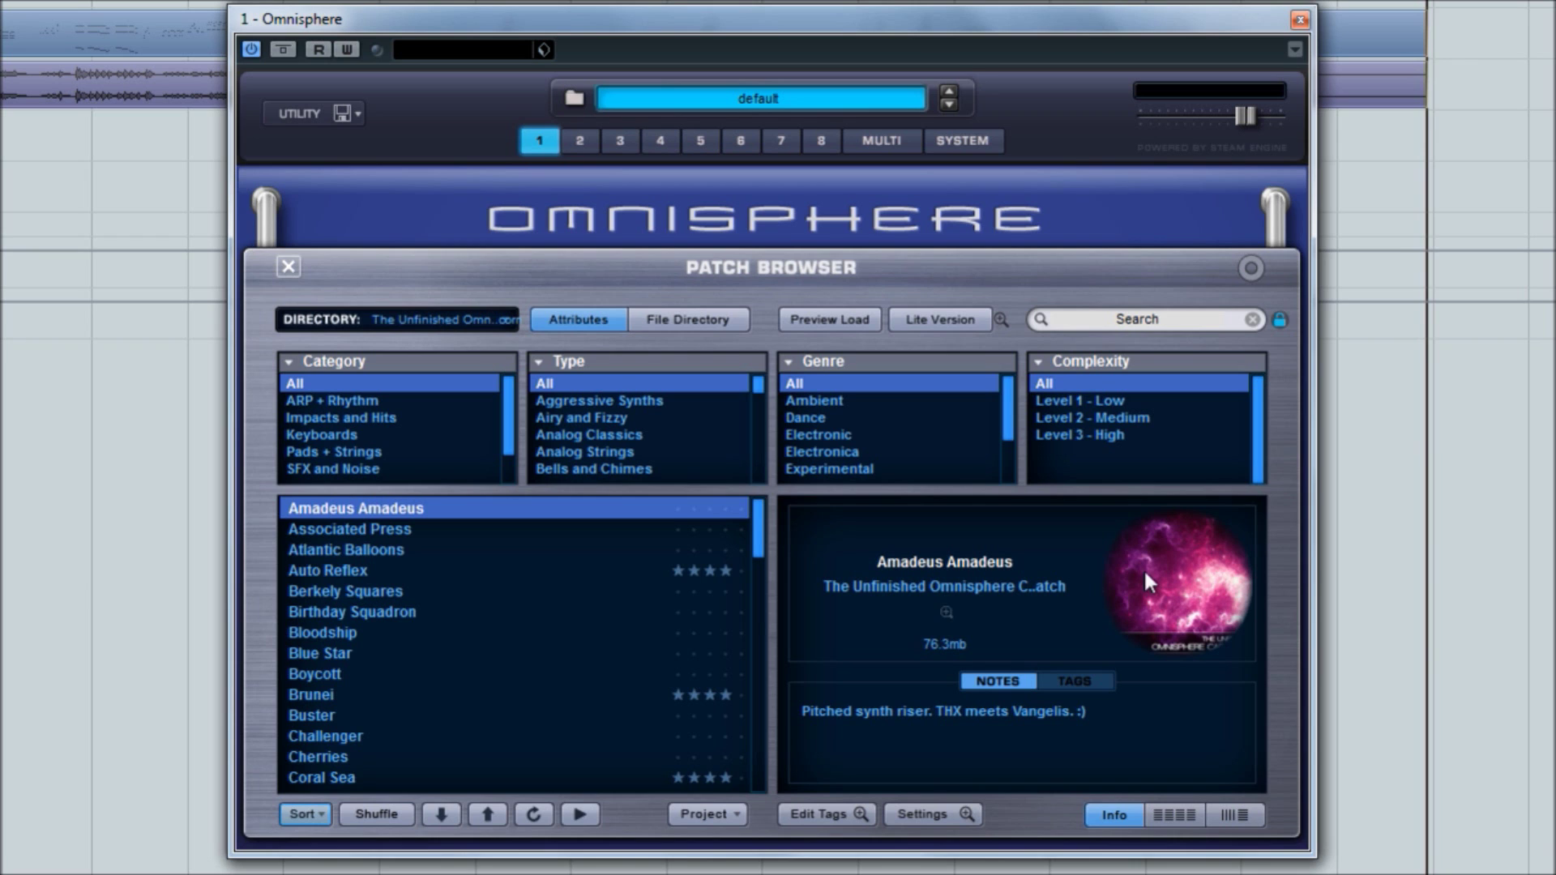
Step: Switch the patch directory to The Unfinished Omnisphere Horizon V and load the patch Alquist
{"action": "left_click", "coordinate": [439, 317]}
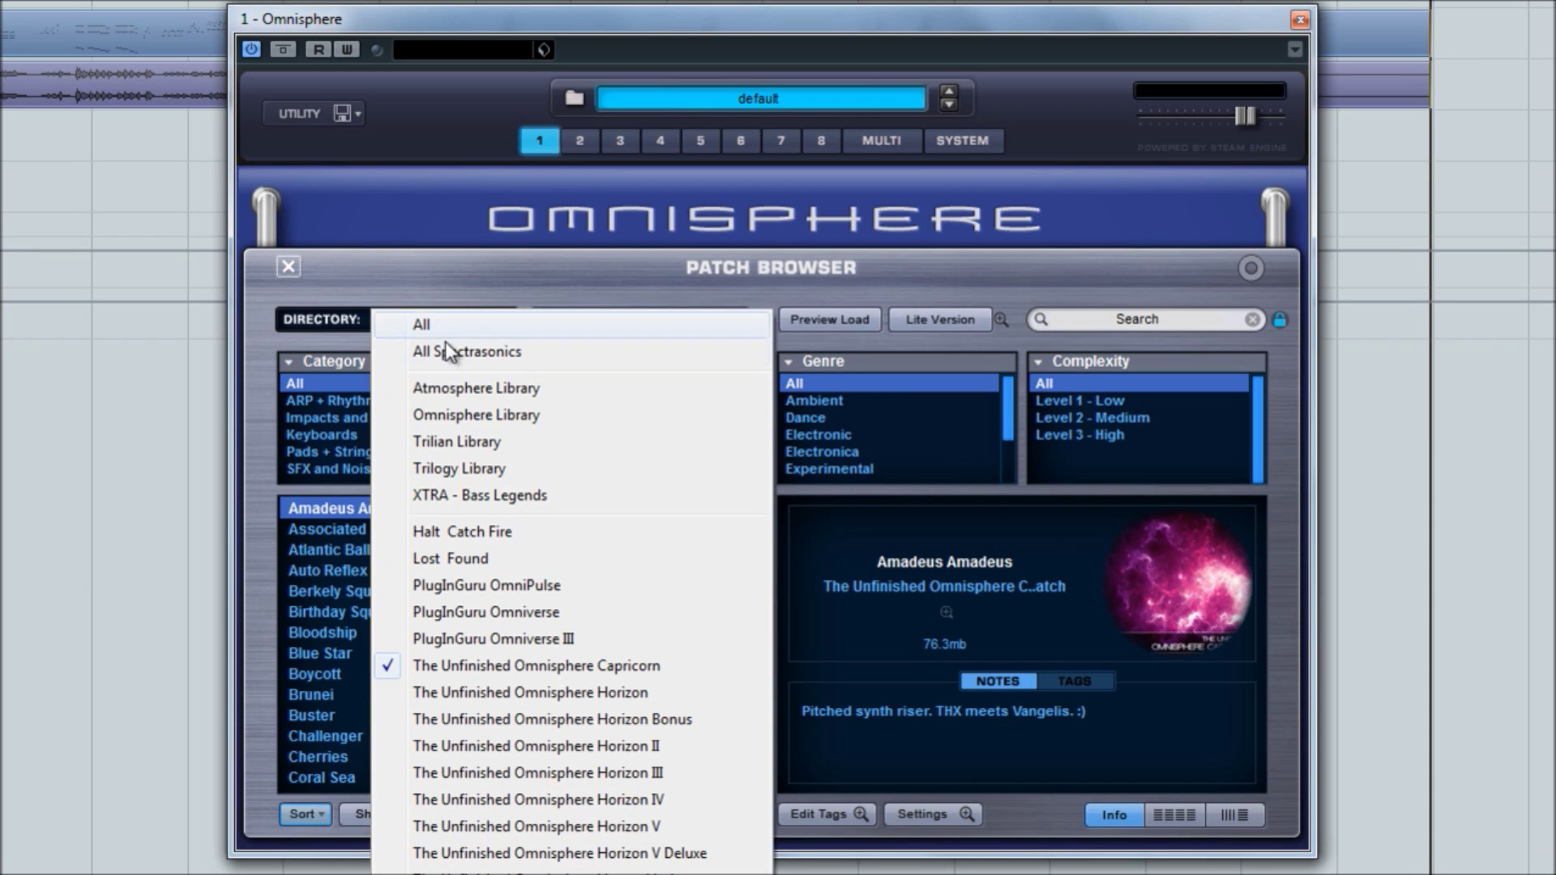
{"action": "left_click", "coordinate": [599, 827]}
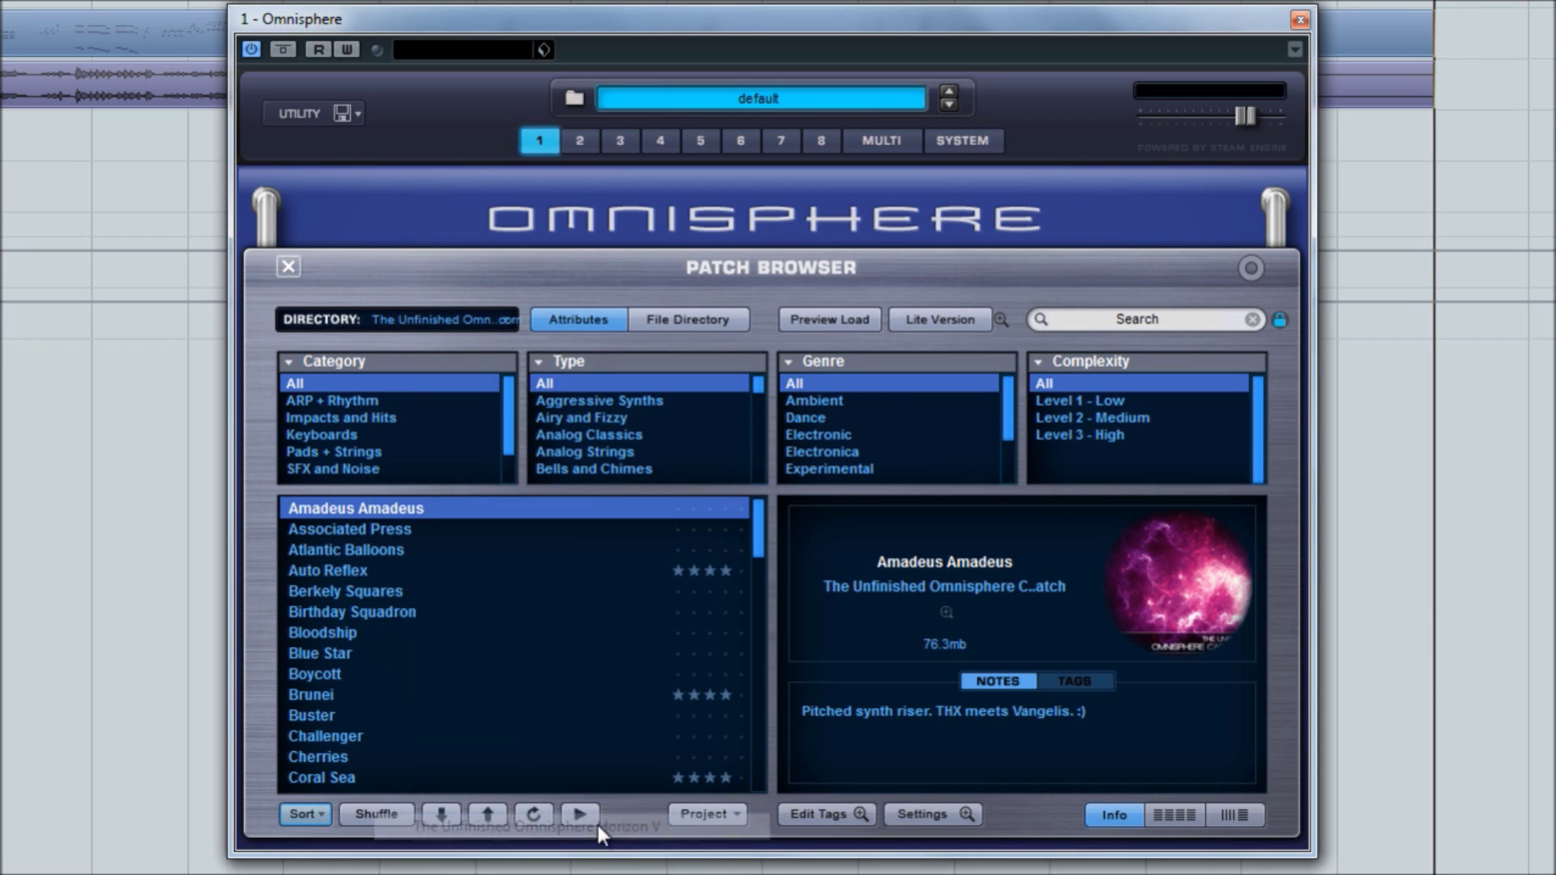
{"action": "left_click", "coordinate": [335, 569]}
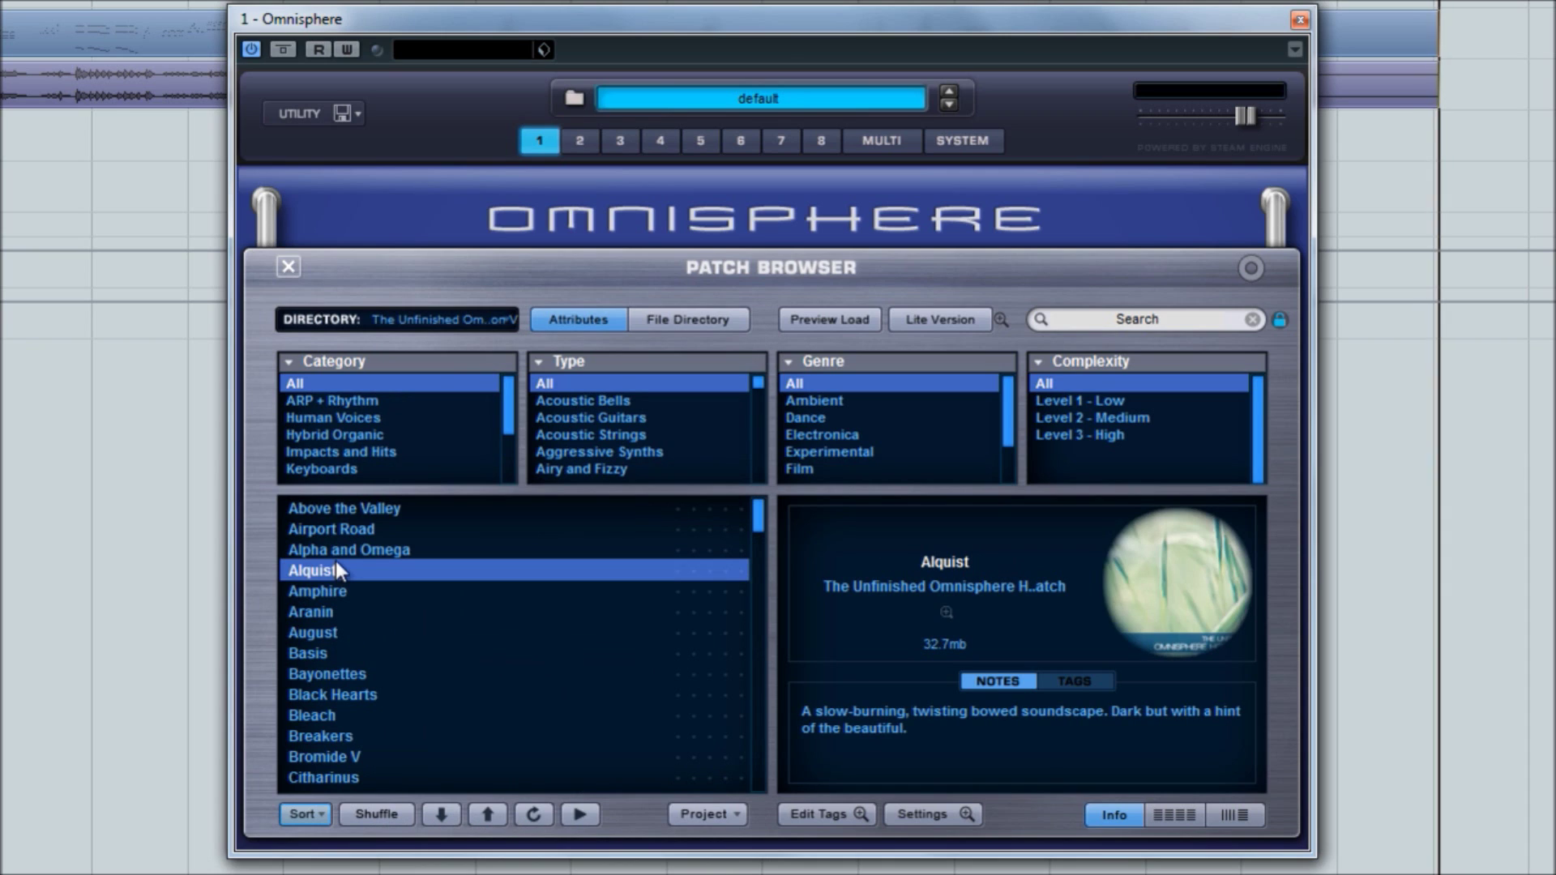